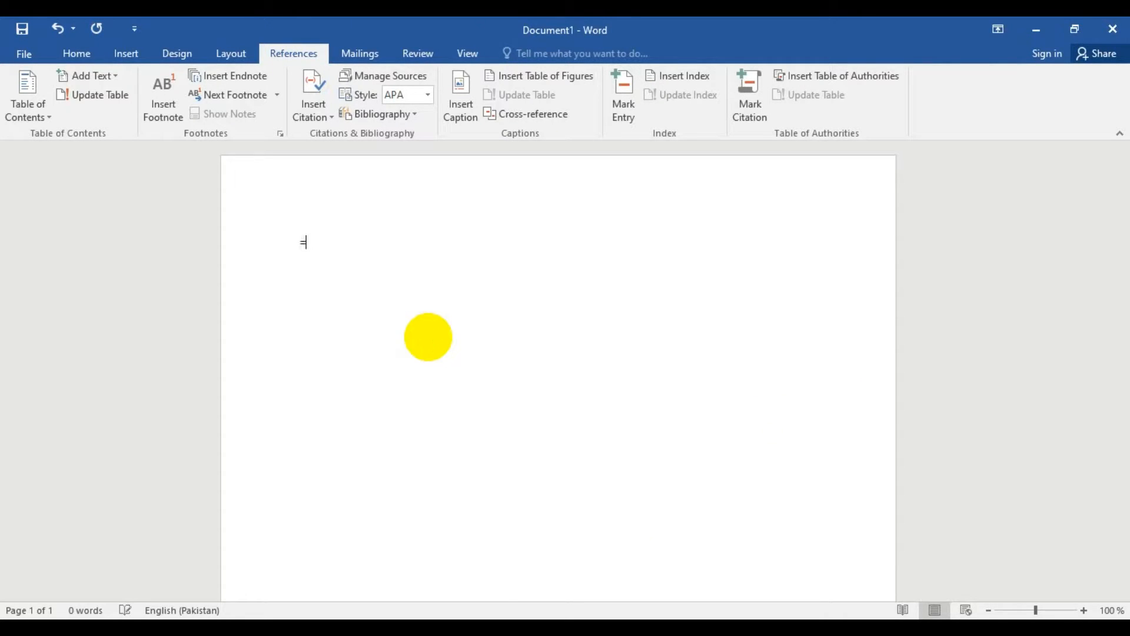
- Generate two paragraphs of three-sentence filler text in the blank document with =rand(2,3)
type("rand(2,3")
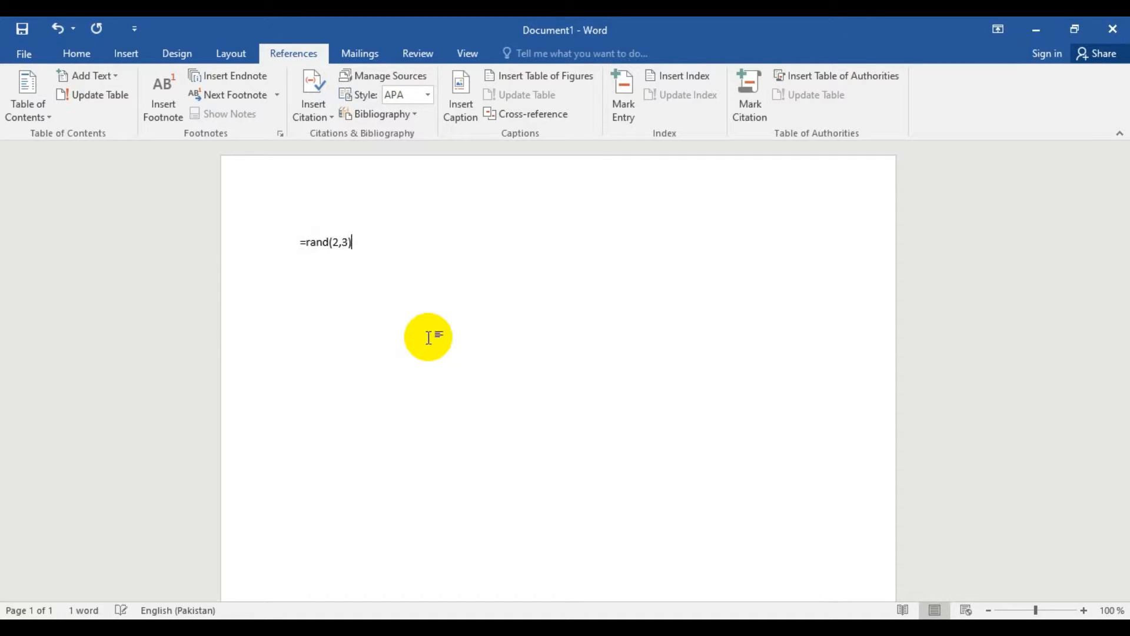
key("Return")
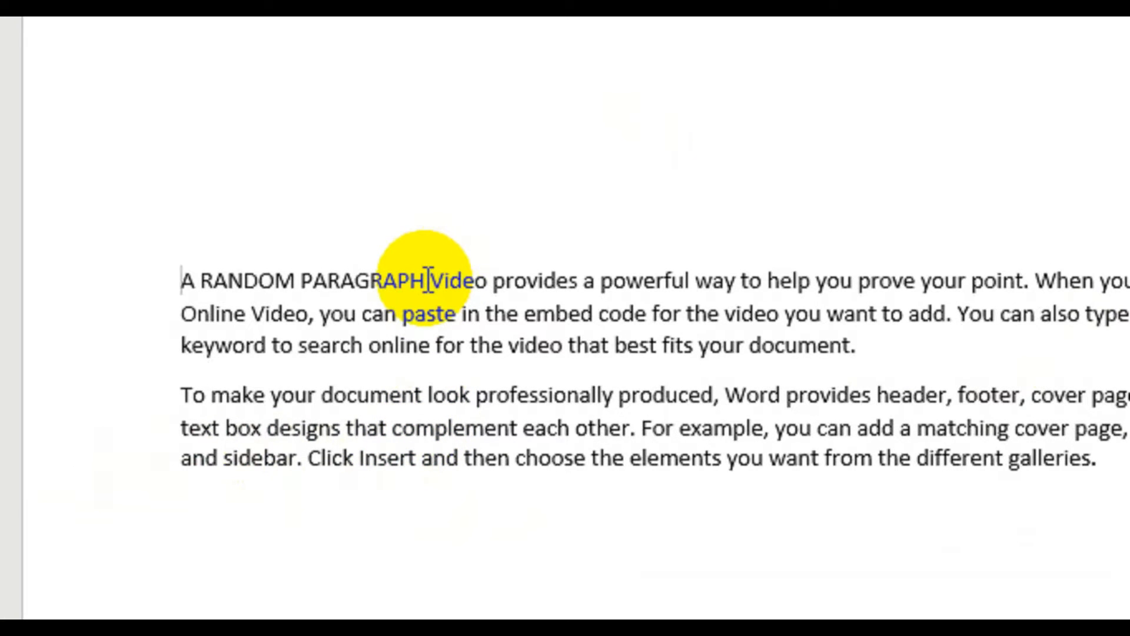
- Apply the Heading 2 style to "A RANDOM" and the Heading 3 style to "To make your" at the paragraph starts
left_click_drag(428, 280, 179, 274)
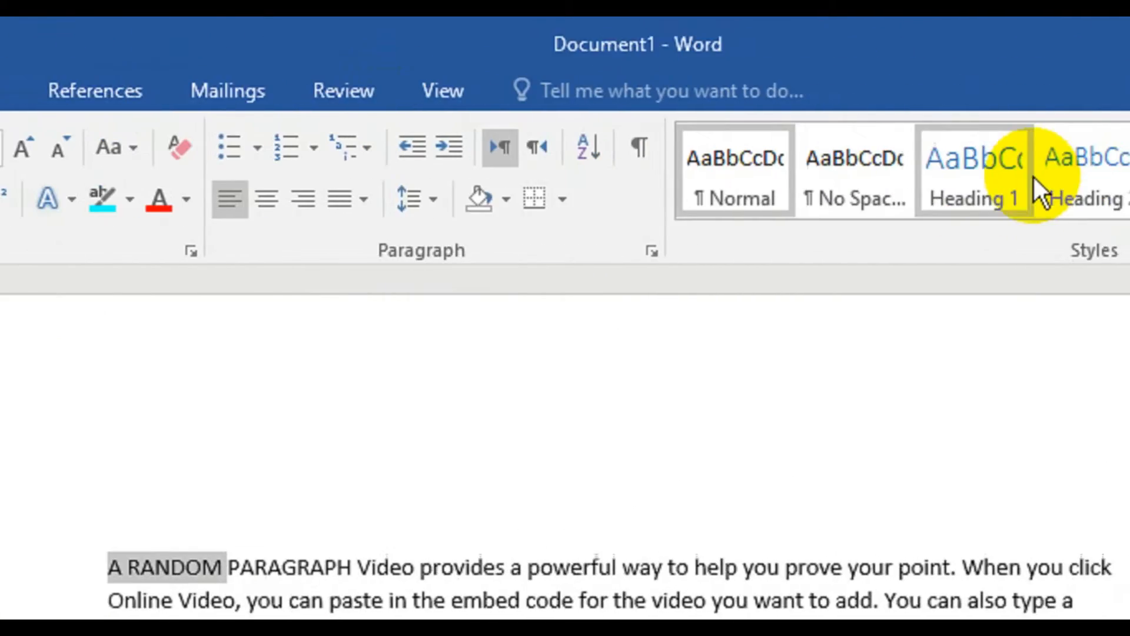
left_click(871, 189)
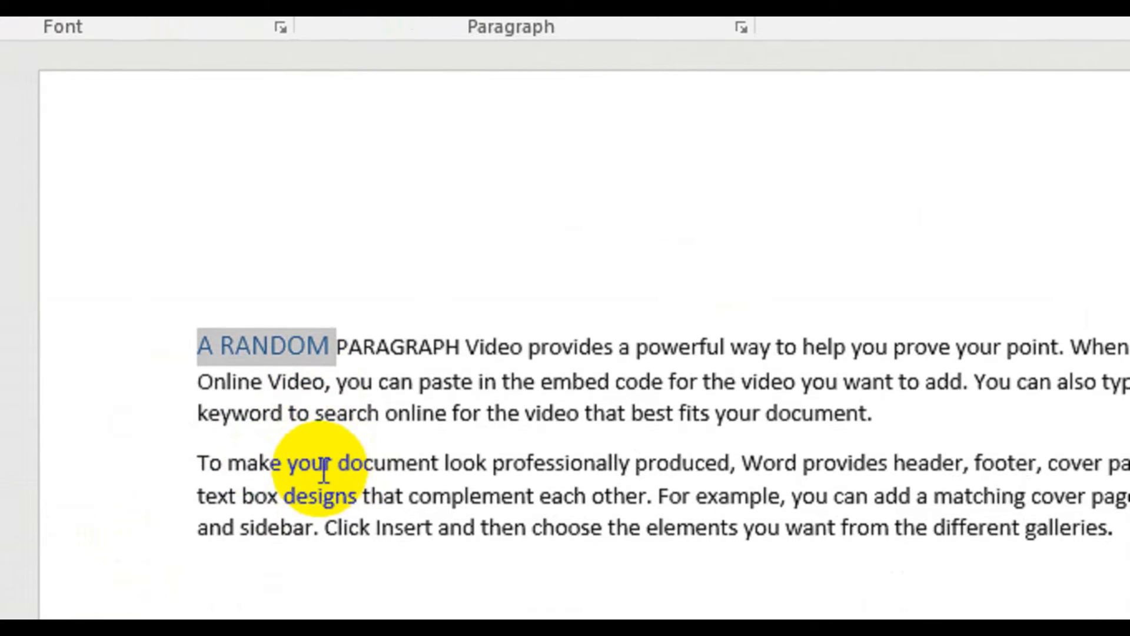
left_click(326, 462)
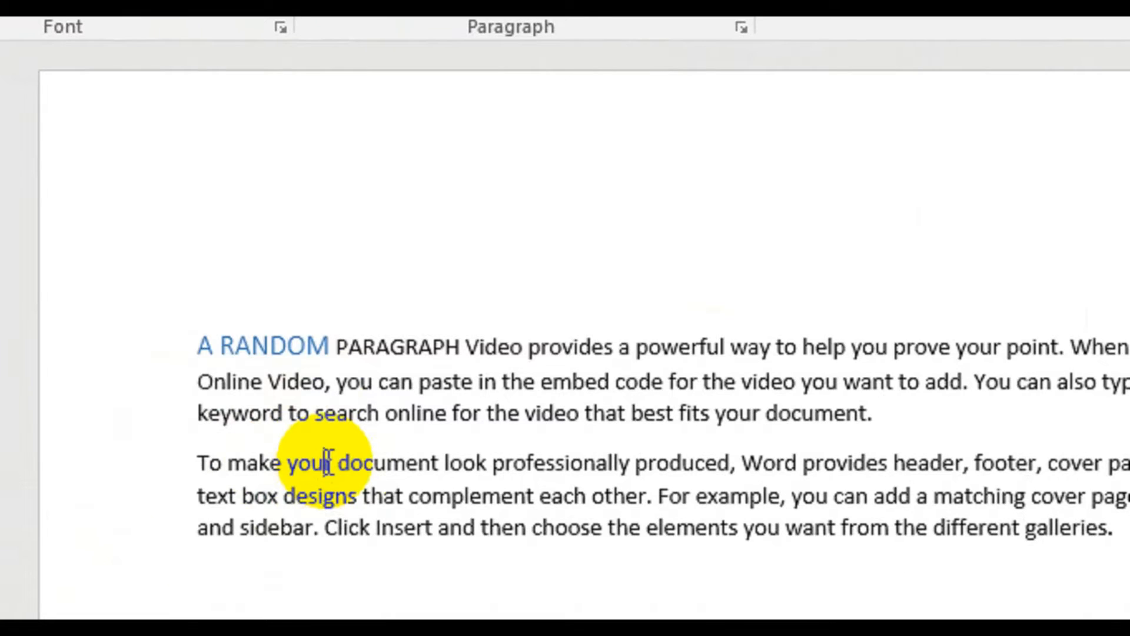
left_click_drag(318, 461, 169, 429)
left_click_drag(247, 429, 231, 478)
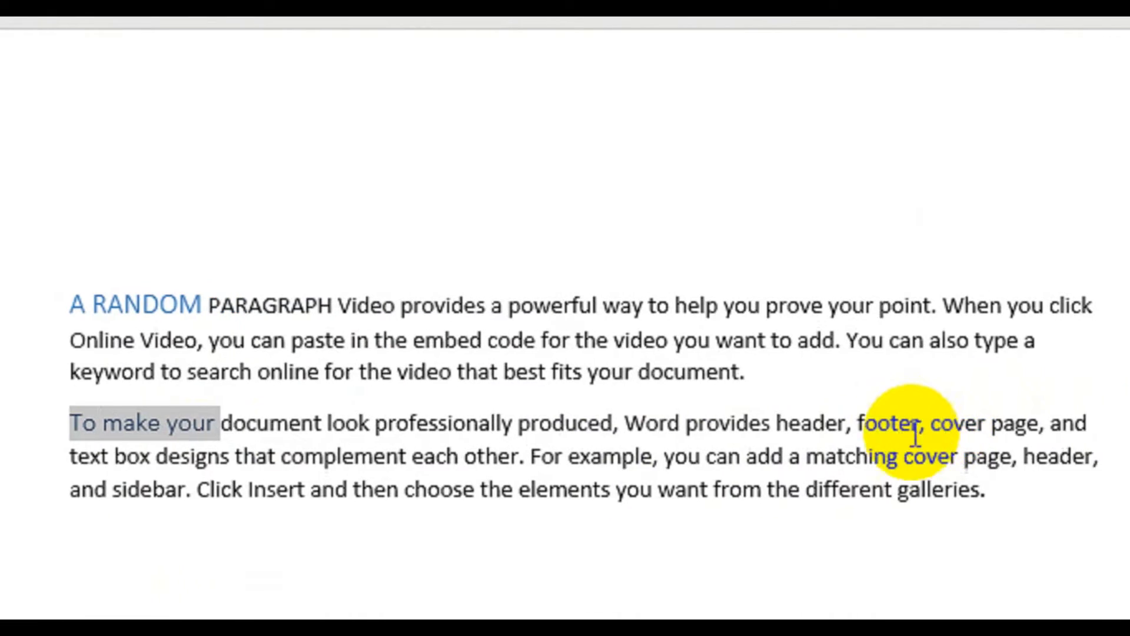
- Set the font size of all the text in both paragraphs to 16
left_click(987, 488)
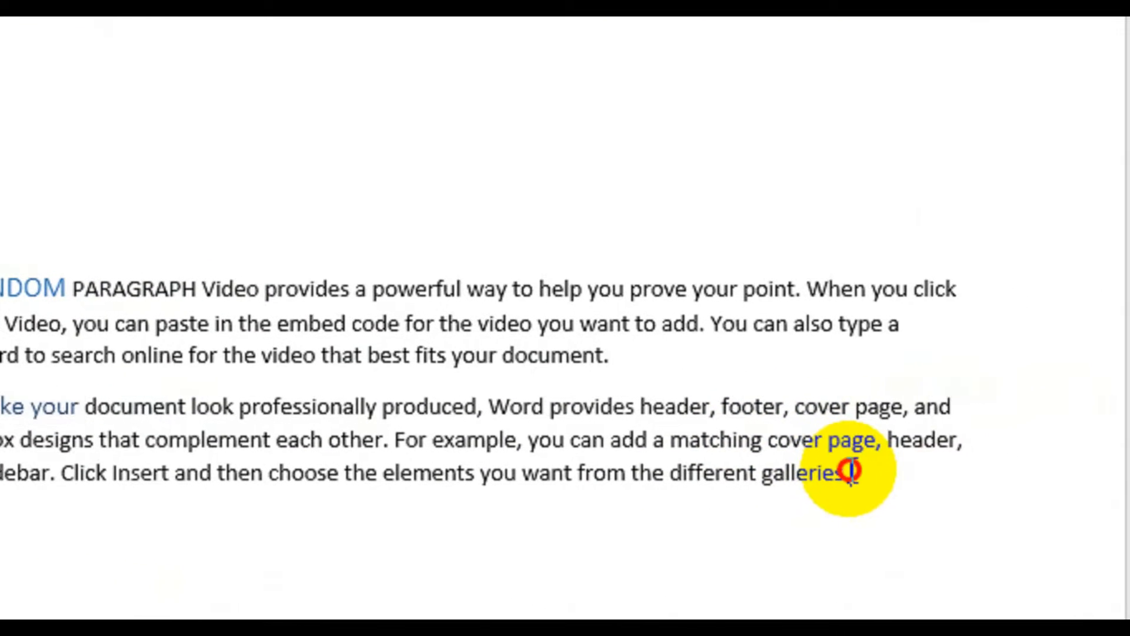
left_click_drag(851, 471, 0, 238)
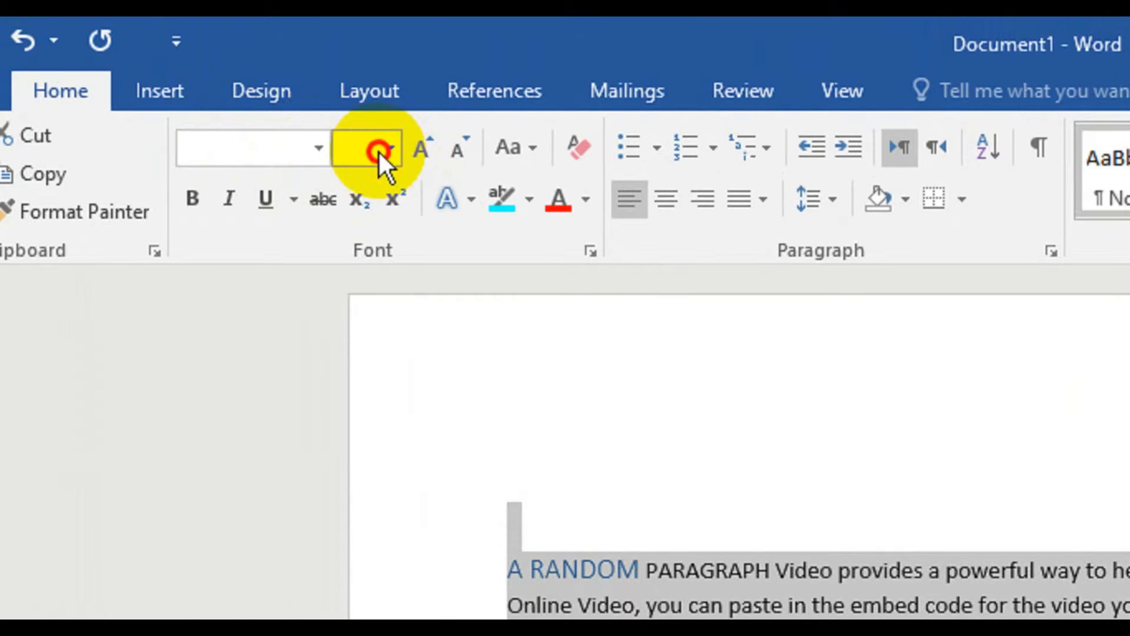
left_click(394, 150)
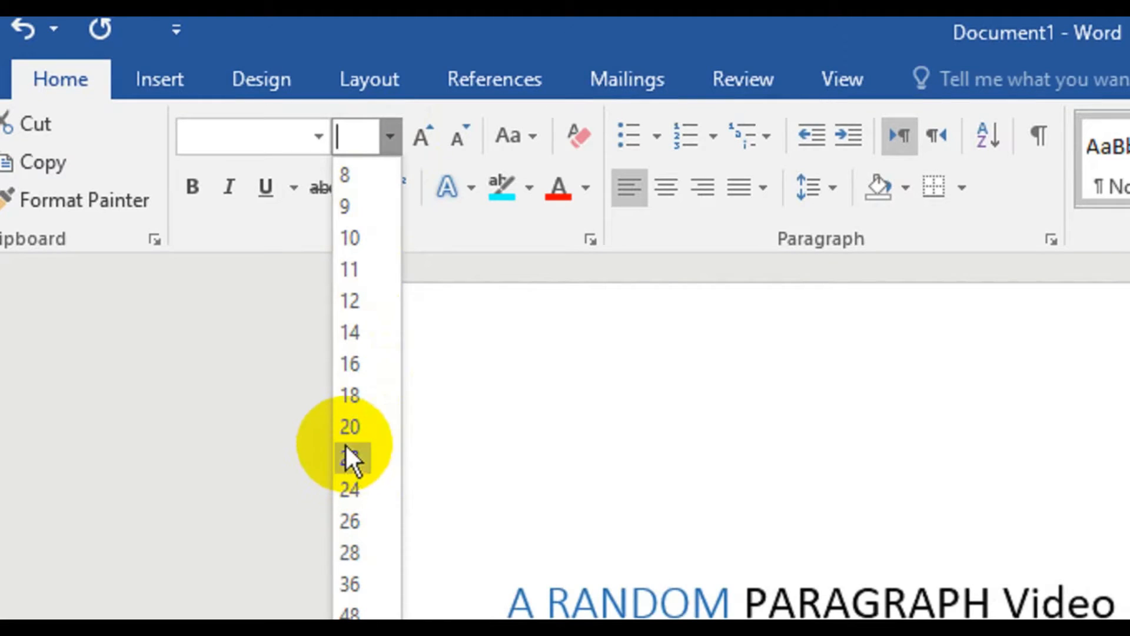
left_click(341, 368)
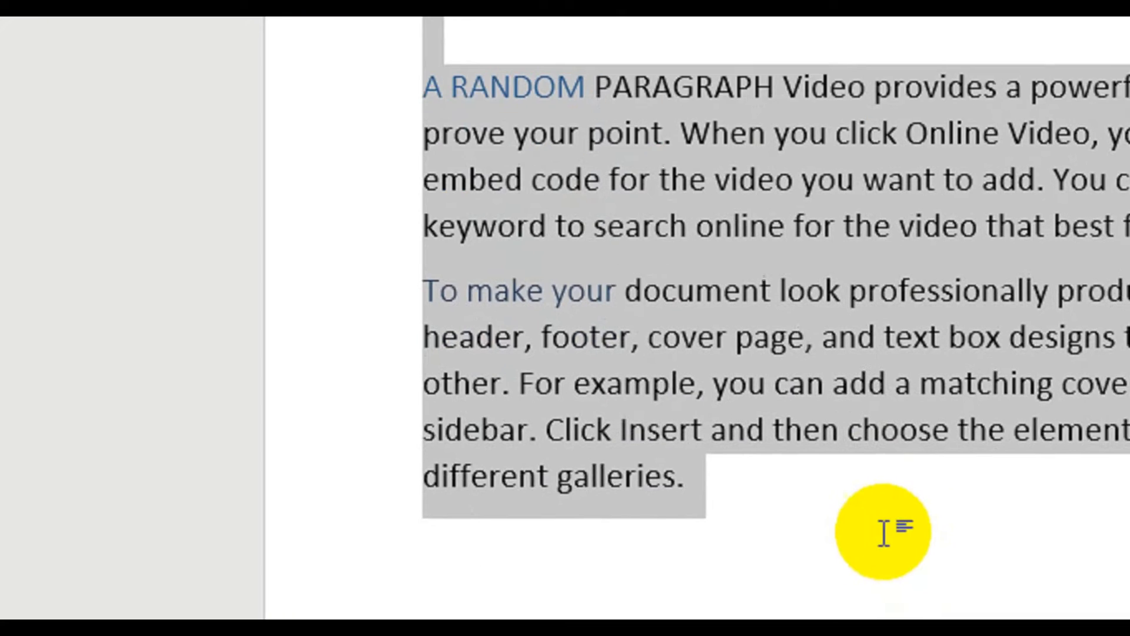
left_click(884, 533)
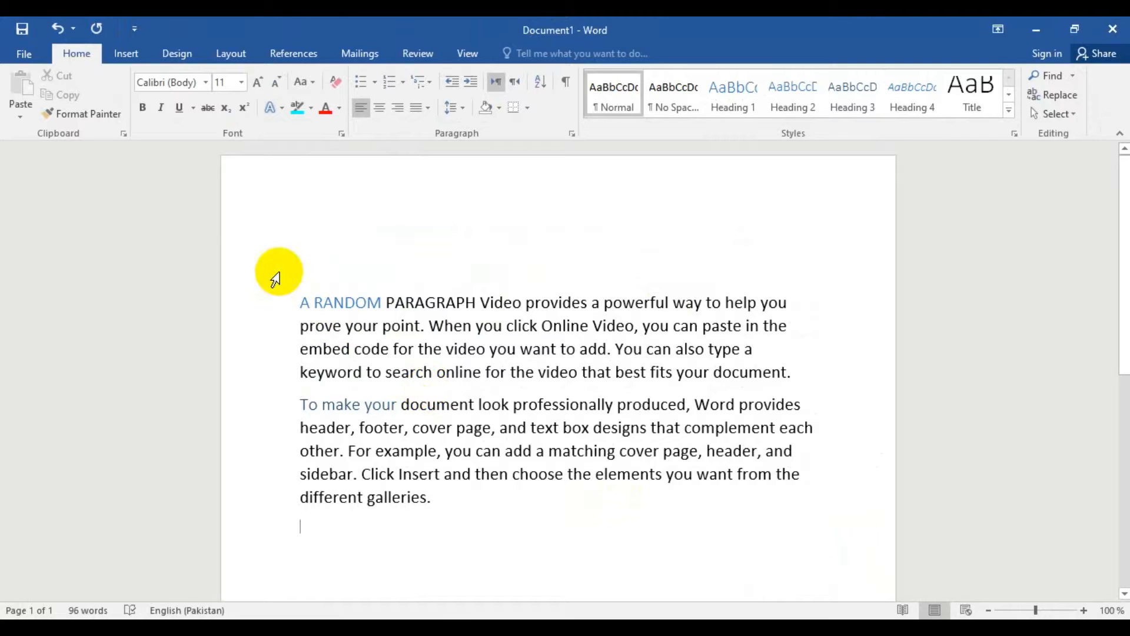
- Insert the built-in Automatic Table 1 table of contents above the paragraphs
left_click(281, 53)
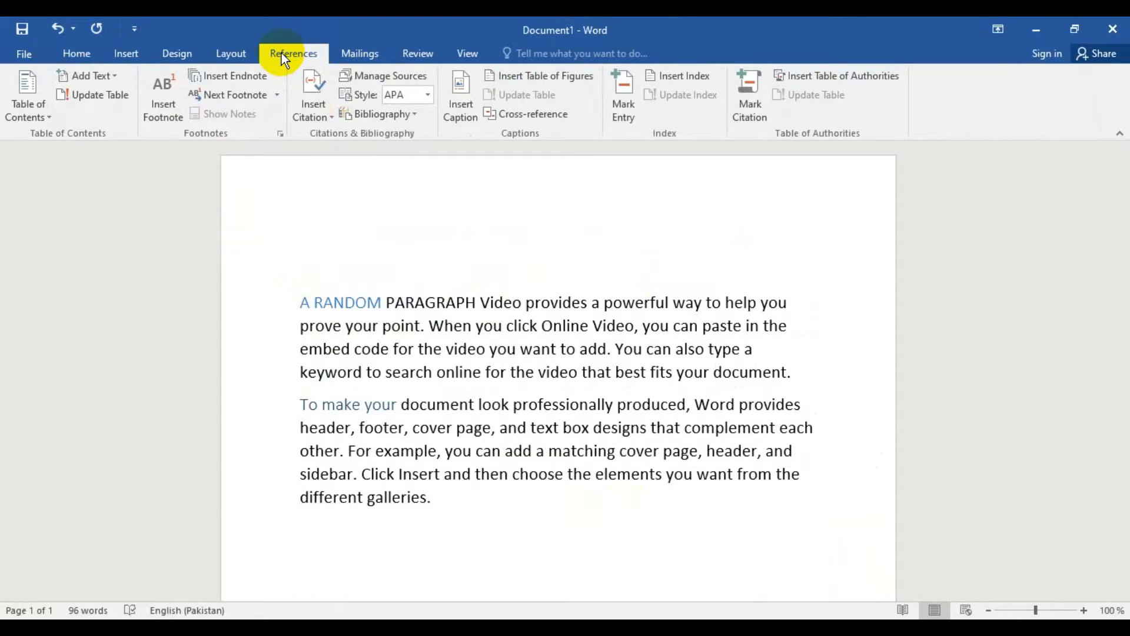
left_click(21, 105)
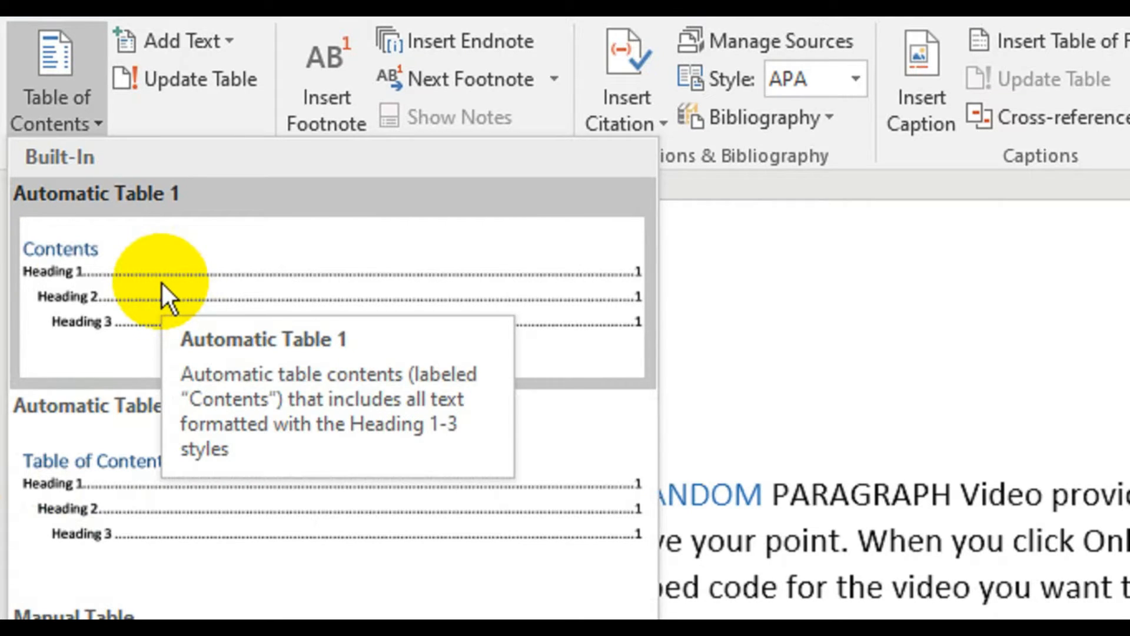
left_click(315, 291)
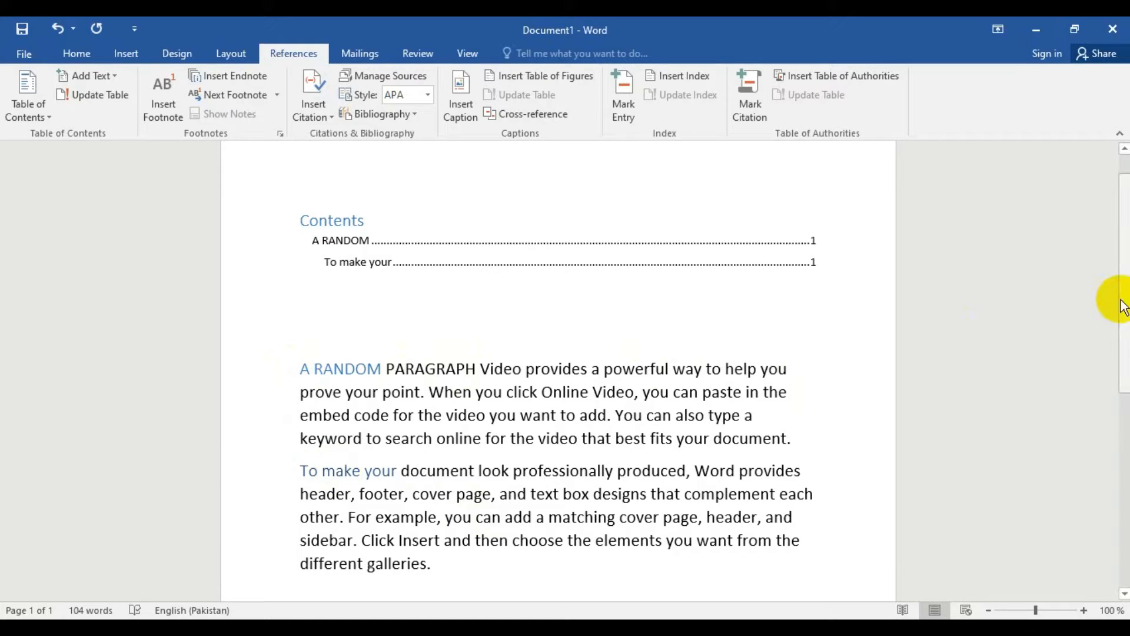
- Split the second paragraph after "For example," and apply the Heading 1 style to "you can add" in the new paragraph
left_click_drag(1126, 298, 1127, 340)
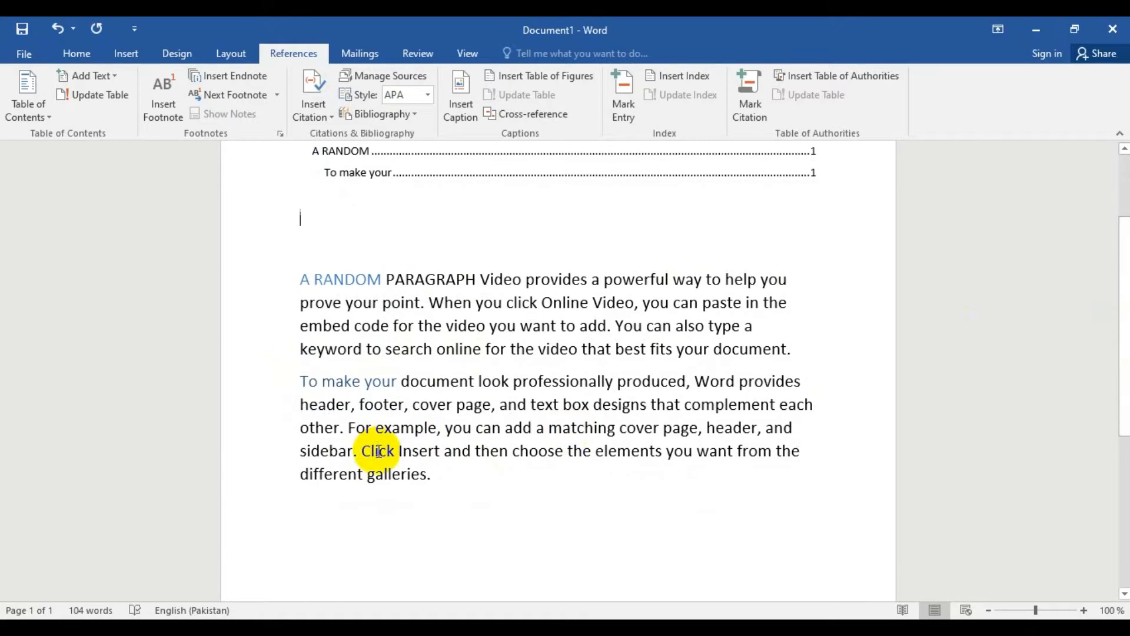
left_click(439, 430)
key("Return")
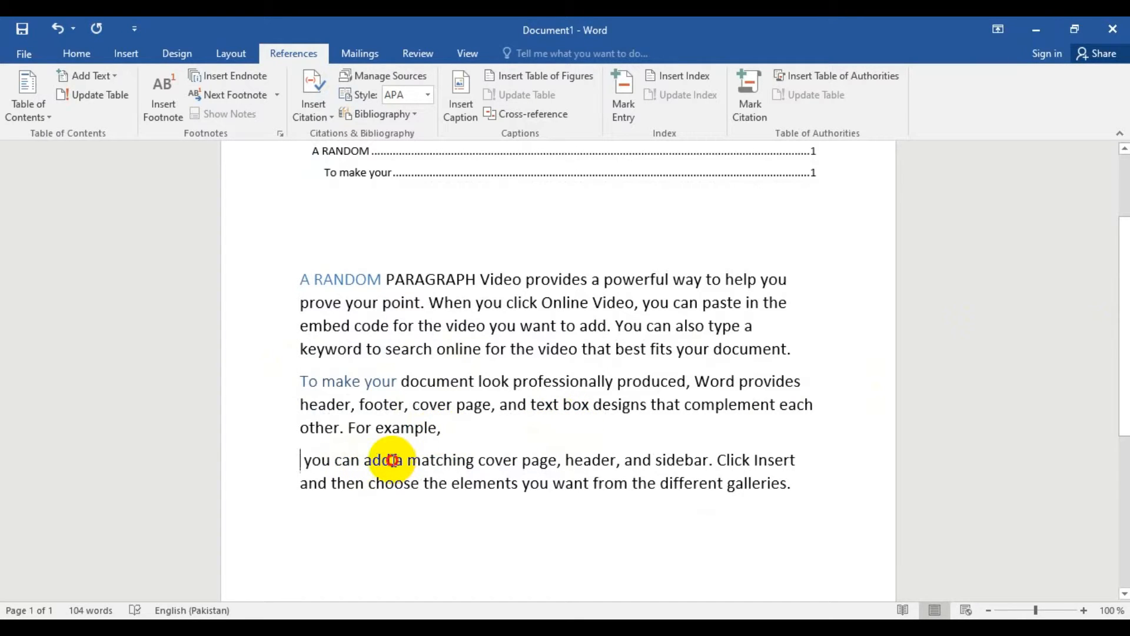
left_click_drag(392, 460, 306, 454)
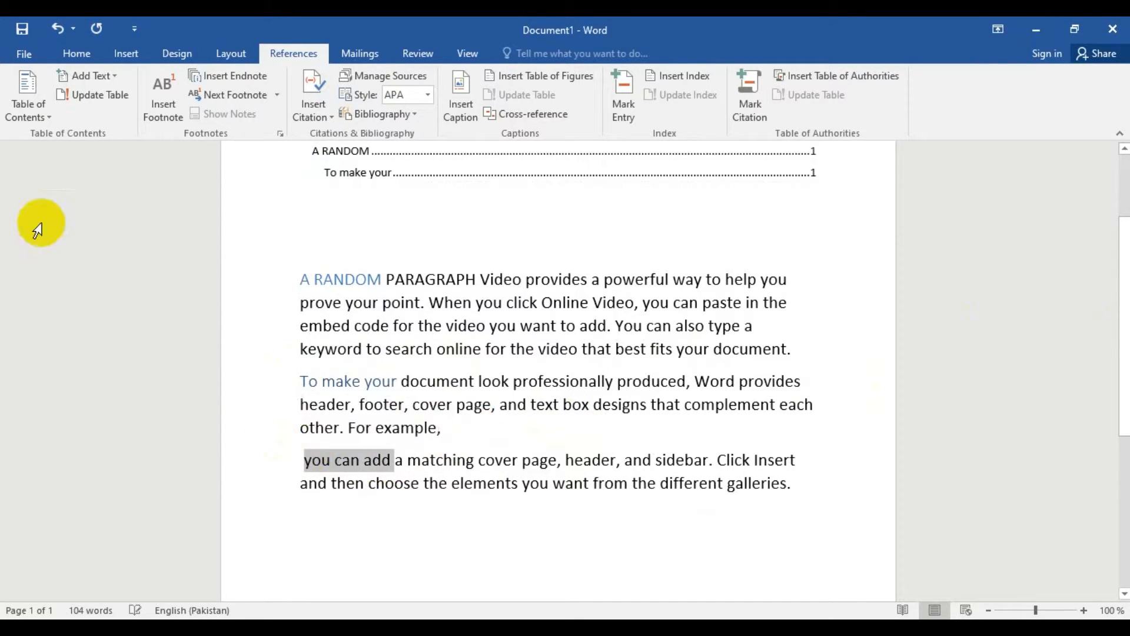
left_click(77, 54)
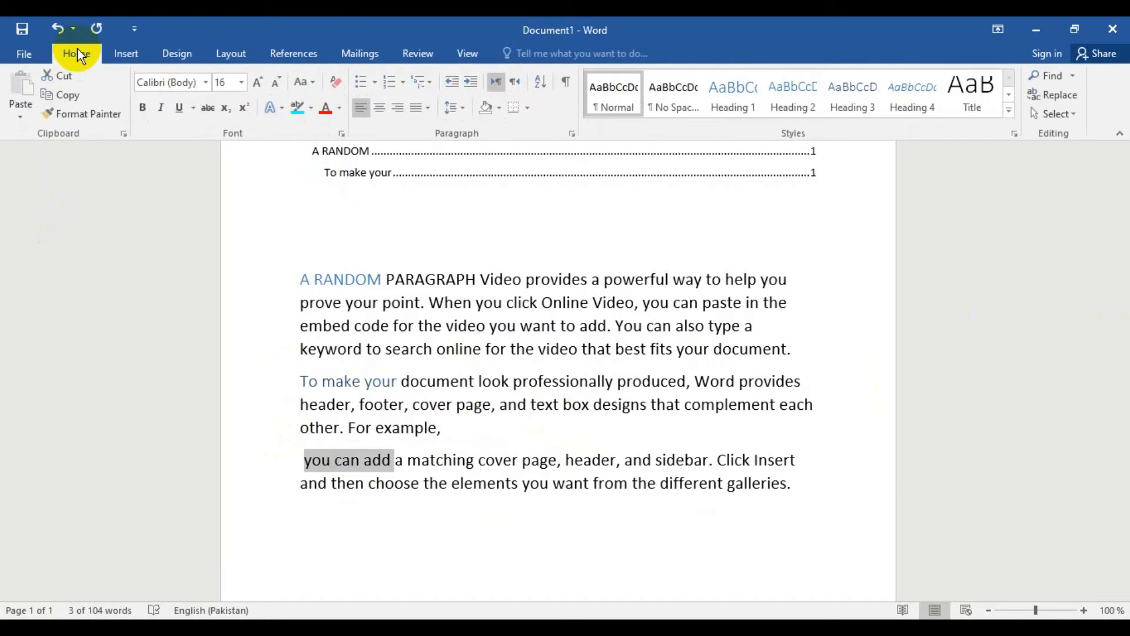
left_click(725, 89)
left_click(488, 537)
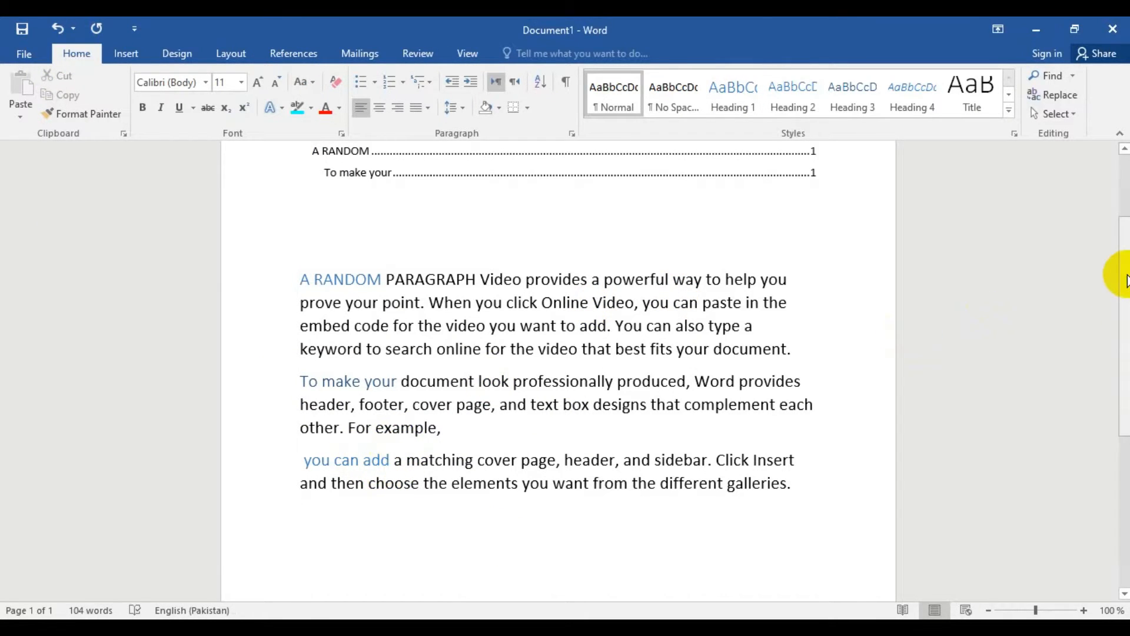
- Try adding the "you can add" text to the table of contents as Level 1, and undo it
left_click_drag(1123, 266, 1118, 229)
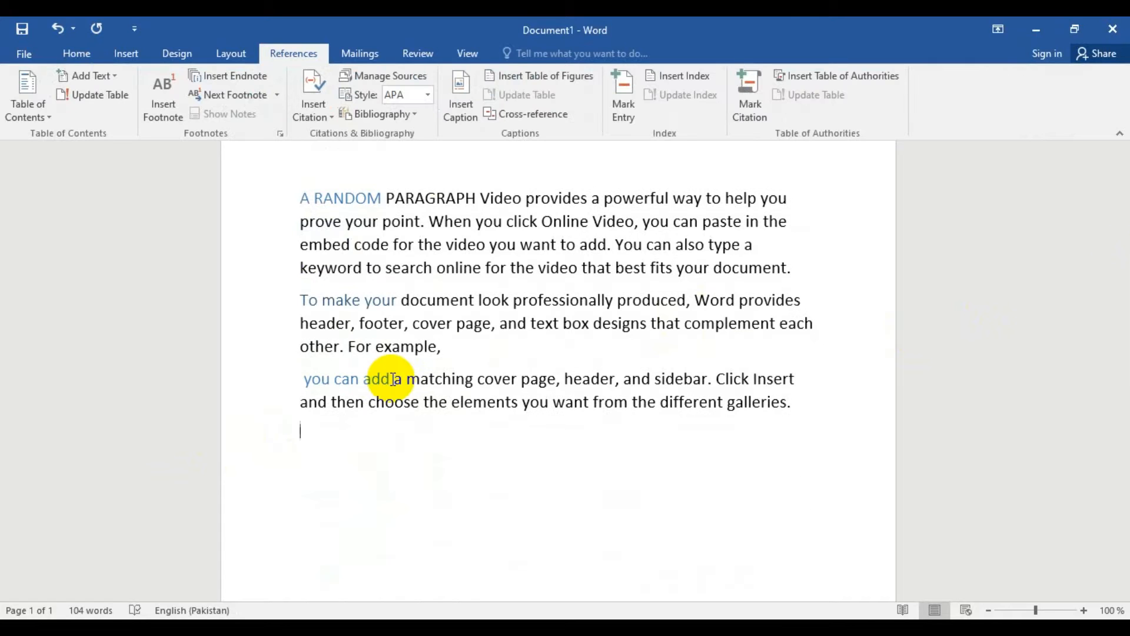
left_click_drag(392, 379, 375, 379)
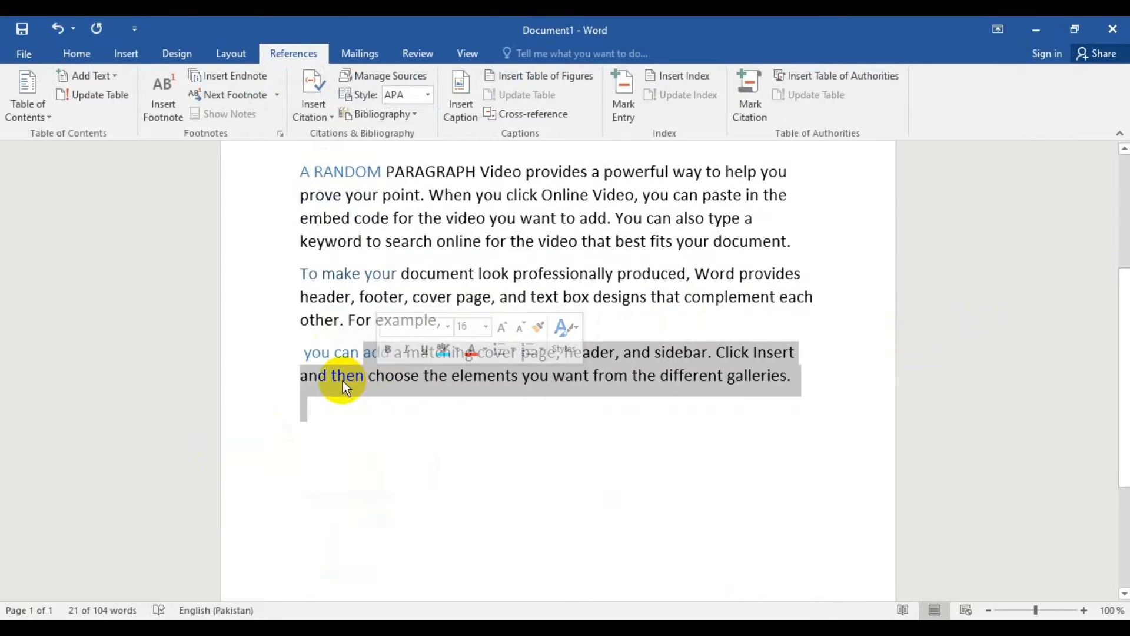
left_click_drag(293, 351, 302, 353)
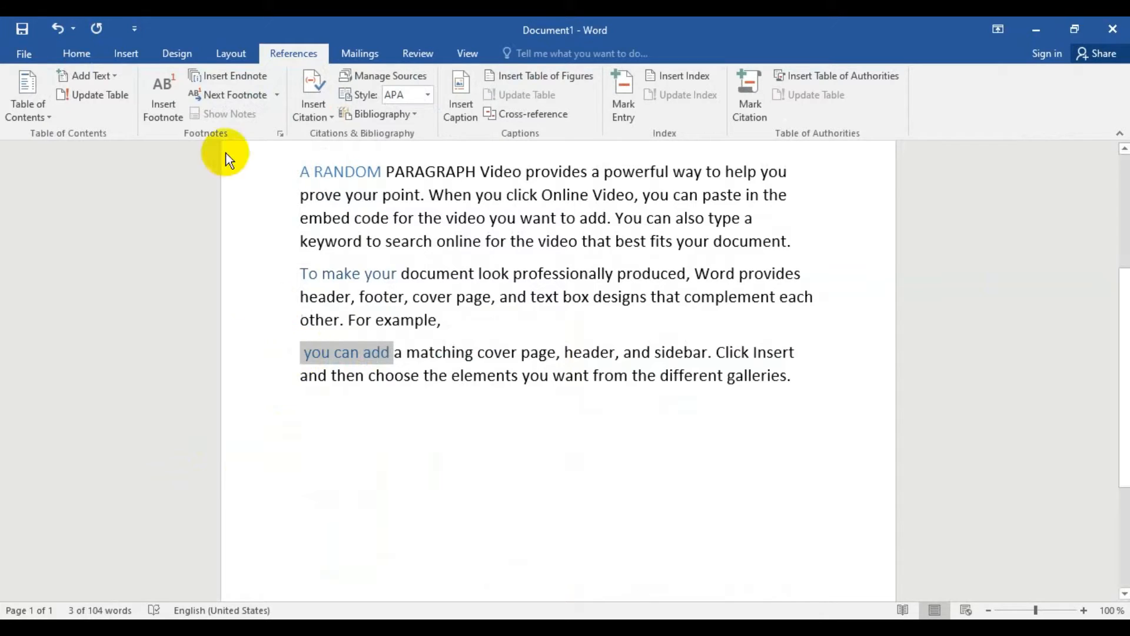
left_click(104, 74)
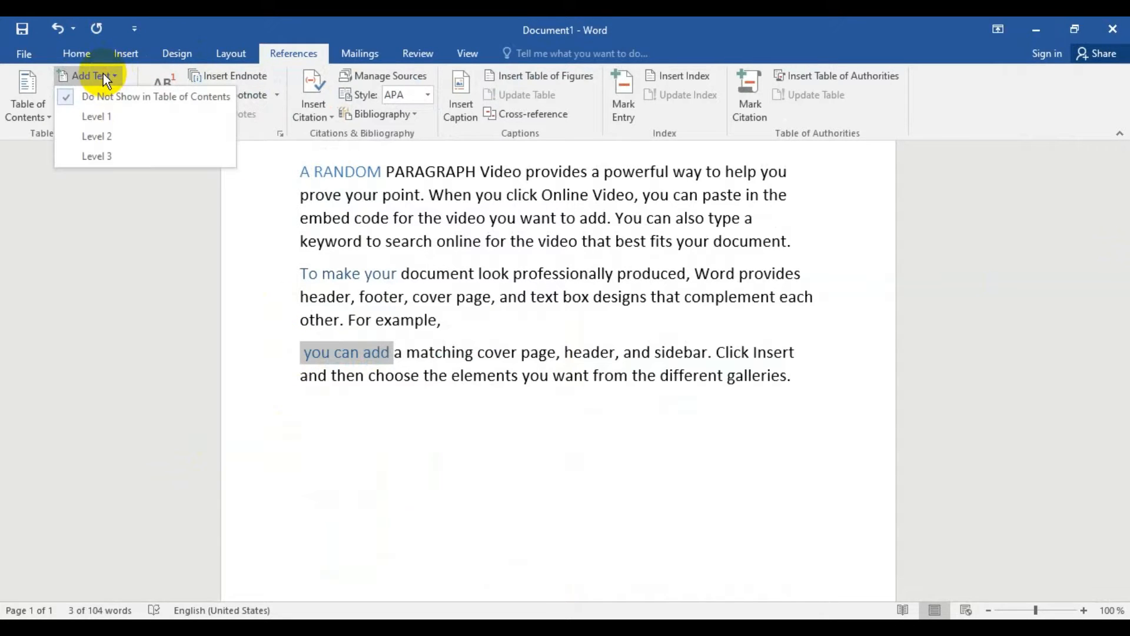
left_click(97, 116)
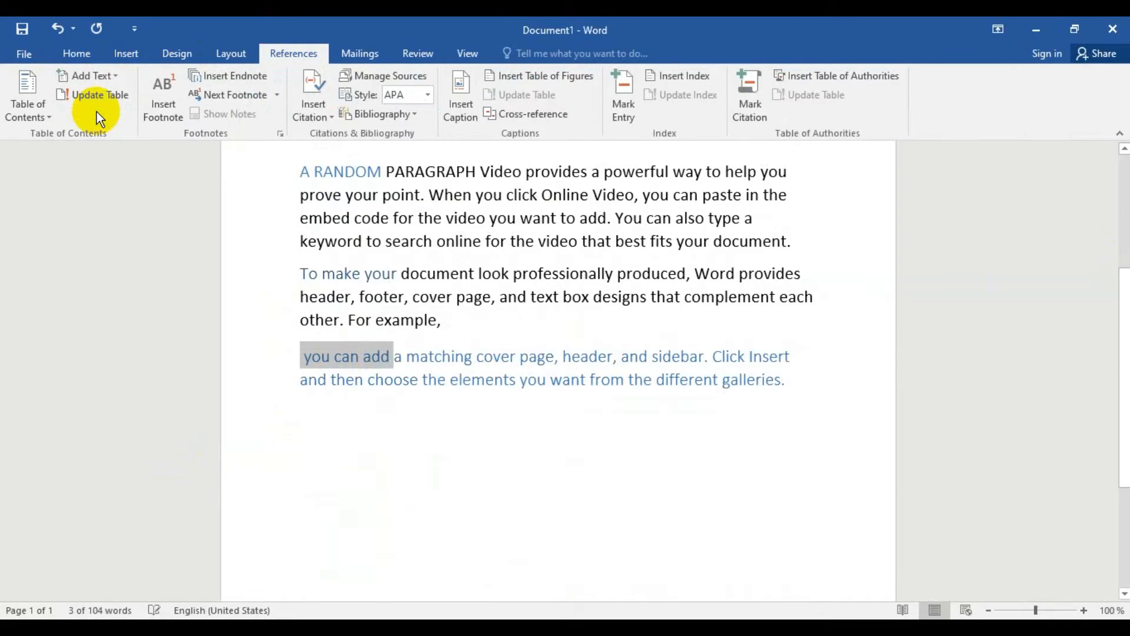
key("ctrl+f")
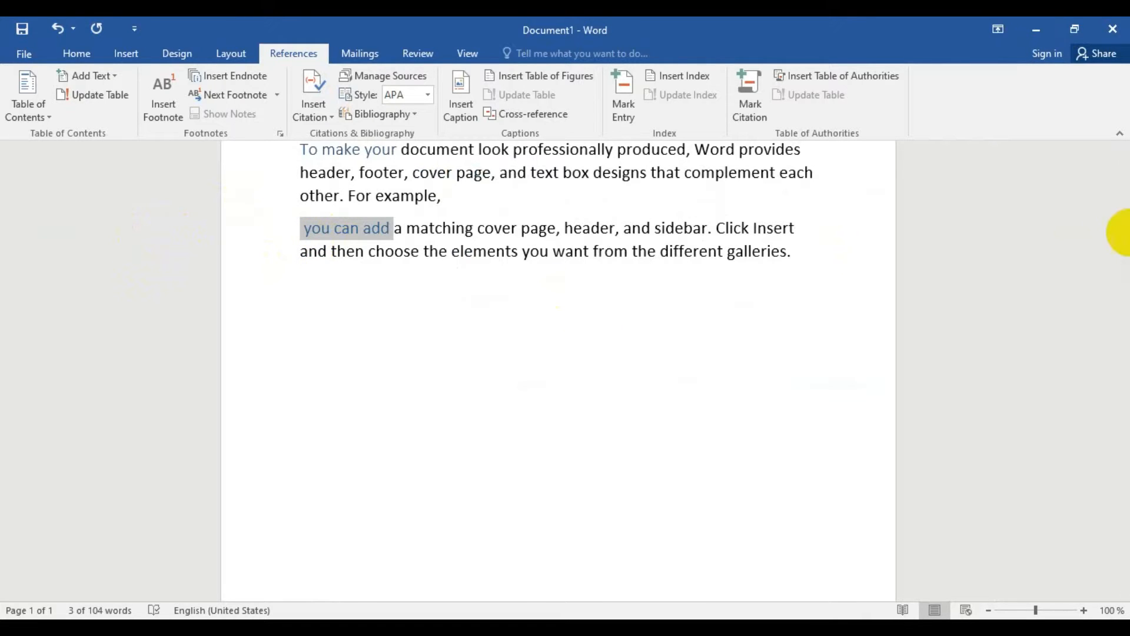
- Update the entire table of contents, not just its page numbers
left_click(1125, 230)
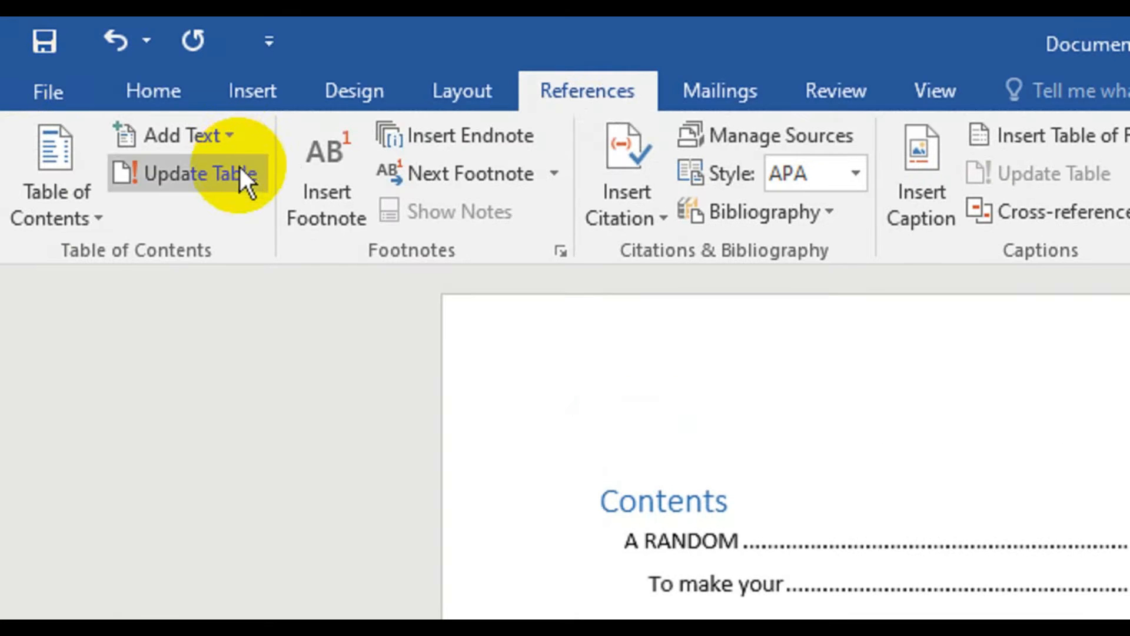
left_click(239, 167)
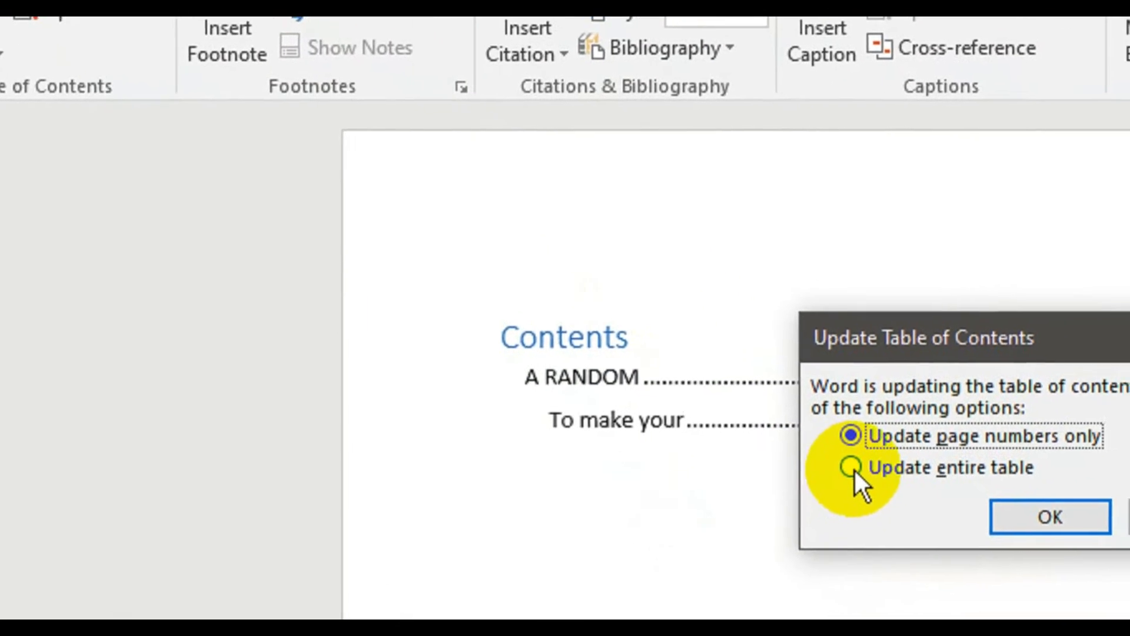
left_click(850, 468)
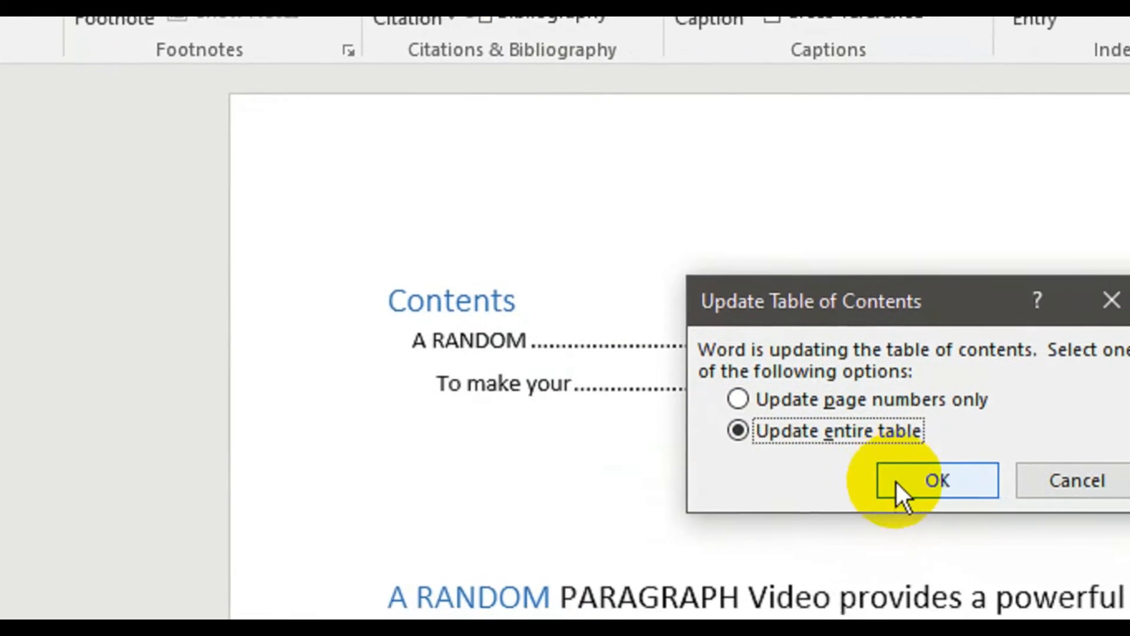
left_click(897, 481)
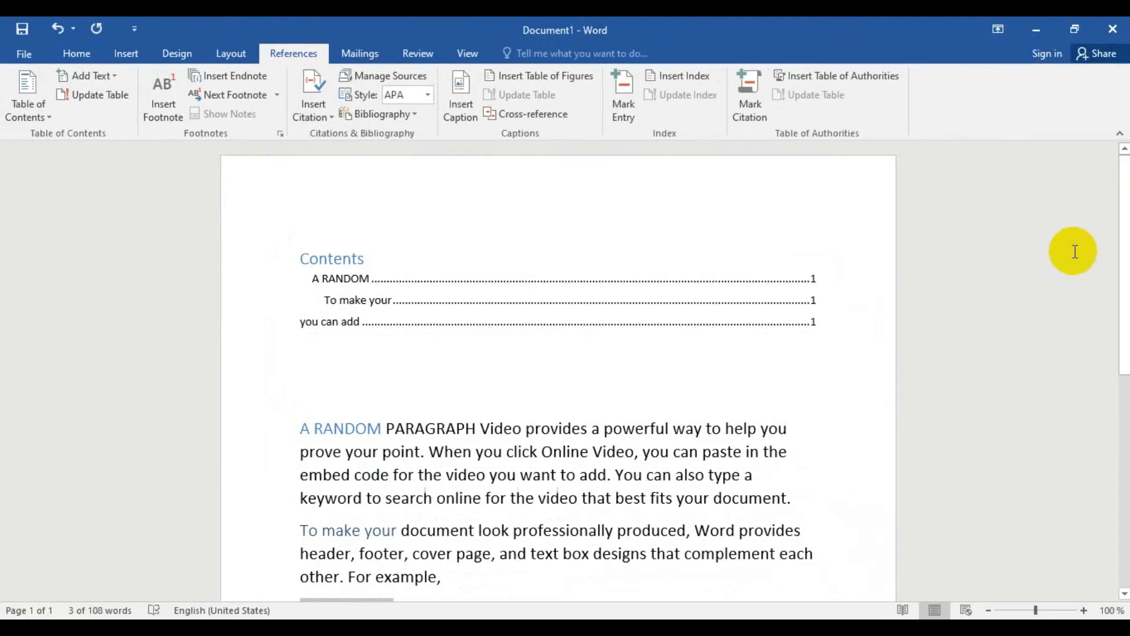
- Insert a page break on the empty line below the table of contents
mouse_move(1120, 269)
left_mouse_down()
mouse_move(1121, 400)
mouse_move(1120, 279)
left_mouse_up()
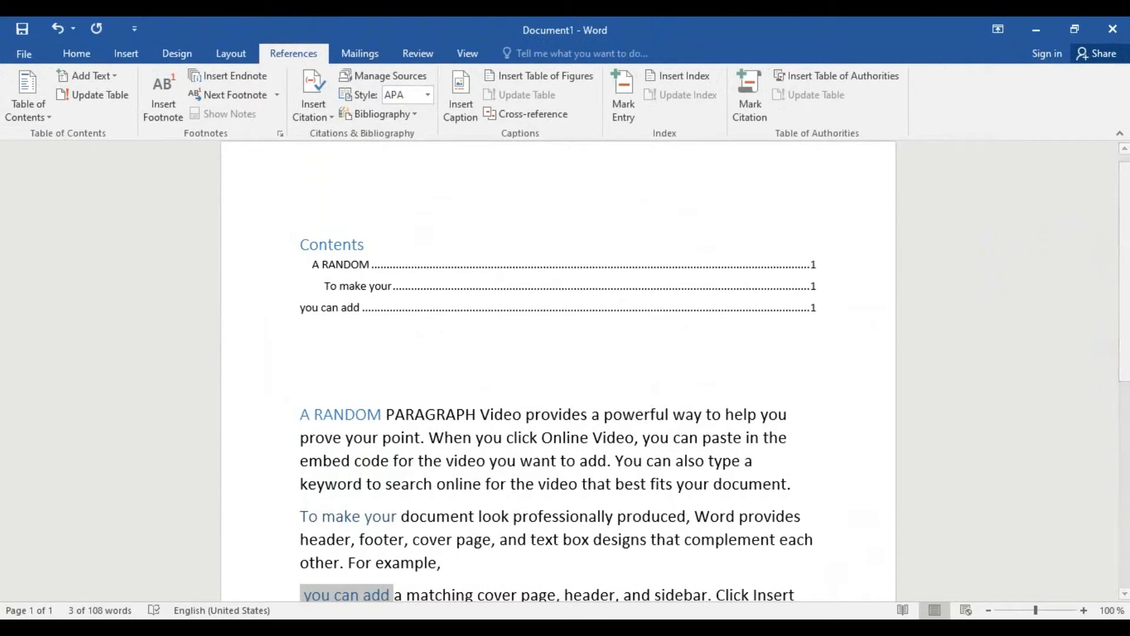
left_click(849, 356)
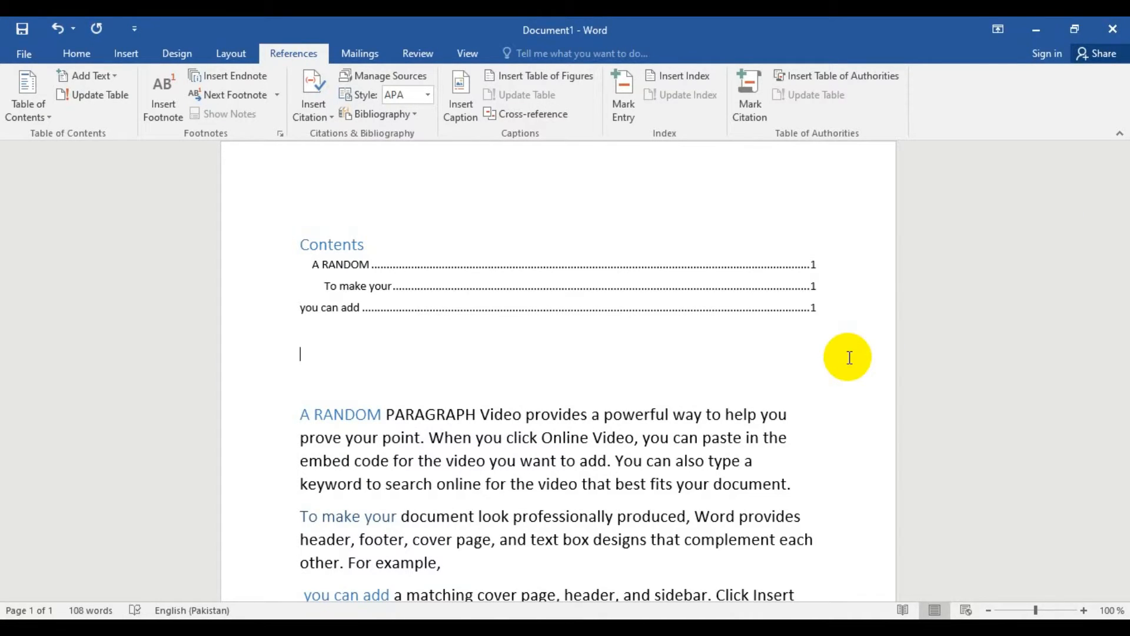
key("ctrl+Return")
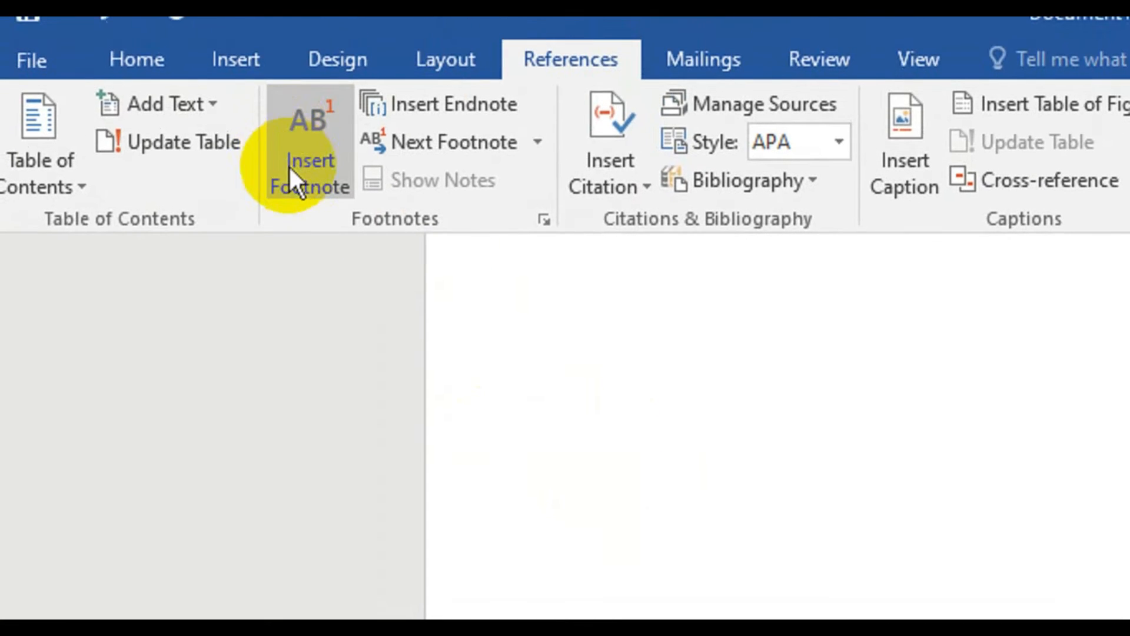
- Insert a footnote below the last paragraph with the text "This paragraph is very important"
left_click(302, 177)
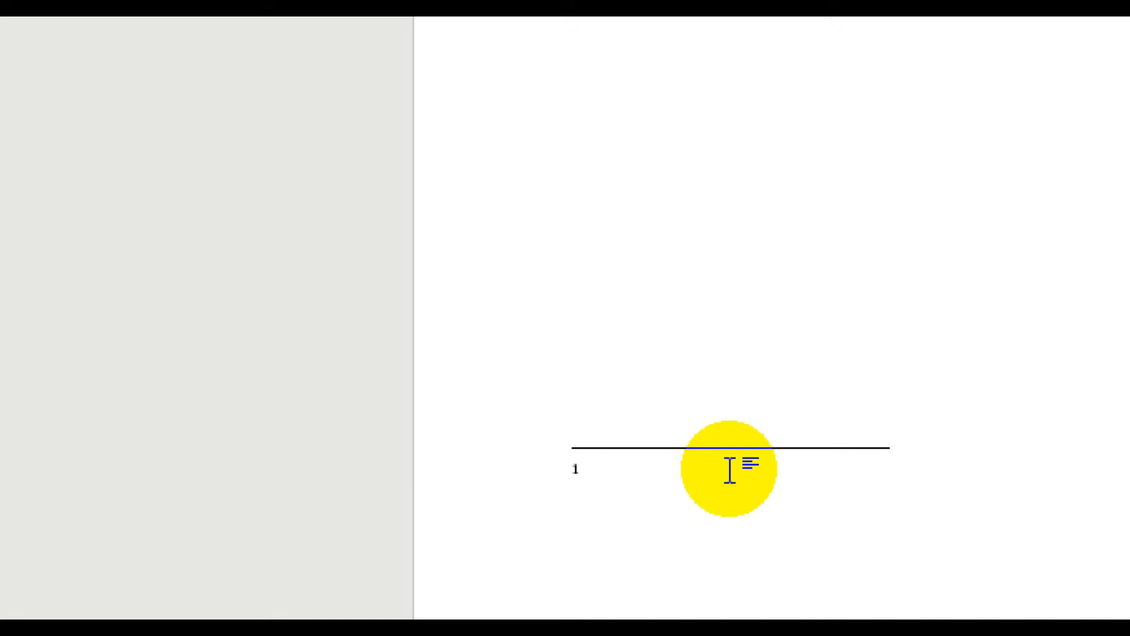
type("this ")
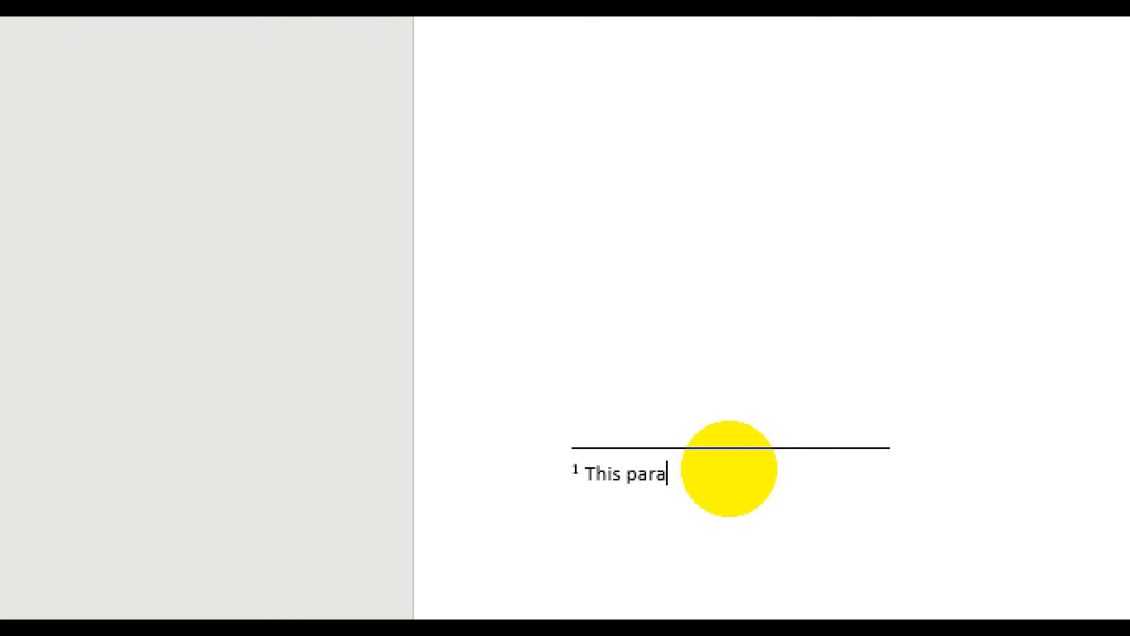
type("paragraph is")
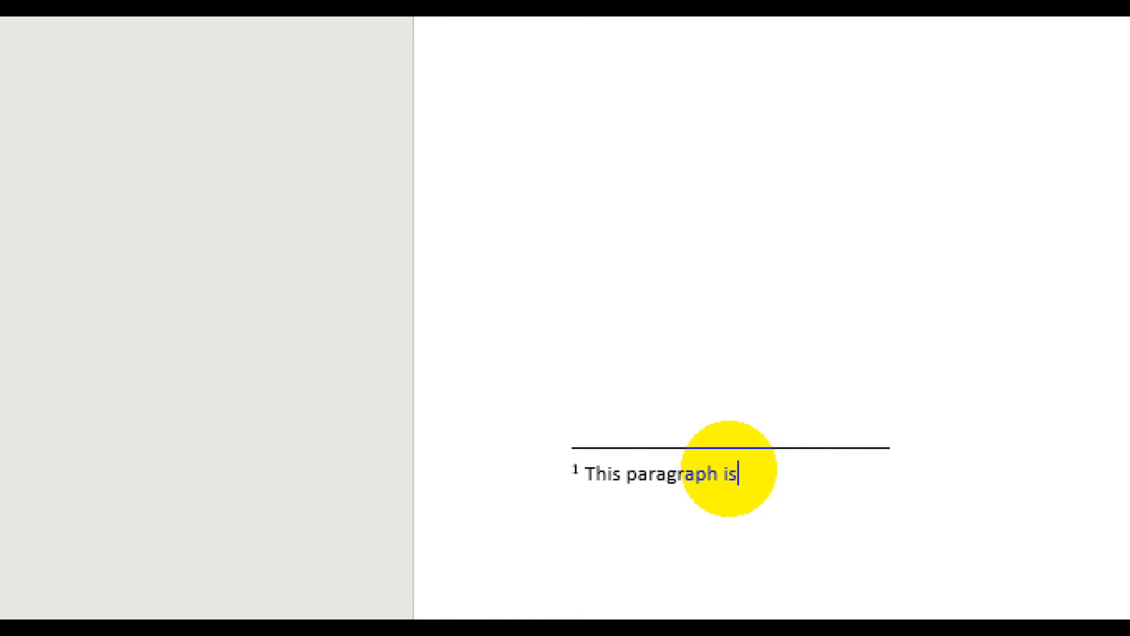
type(" very imp")
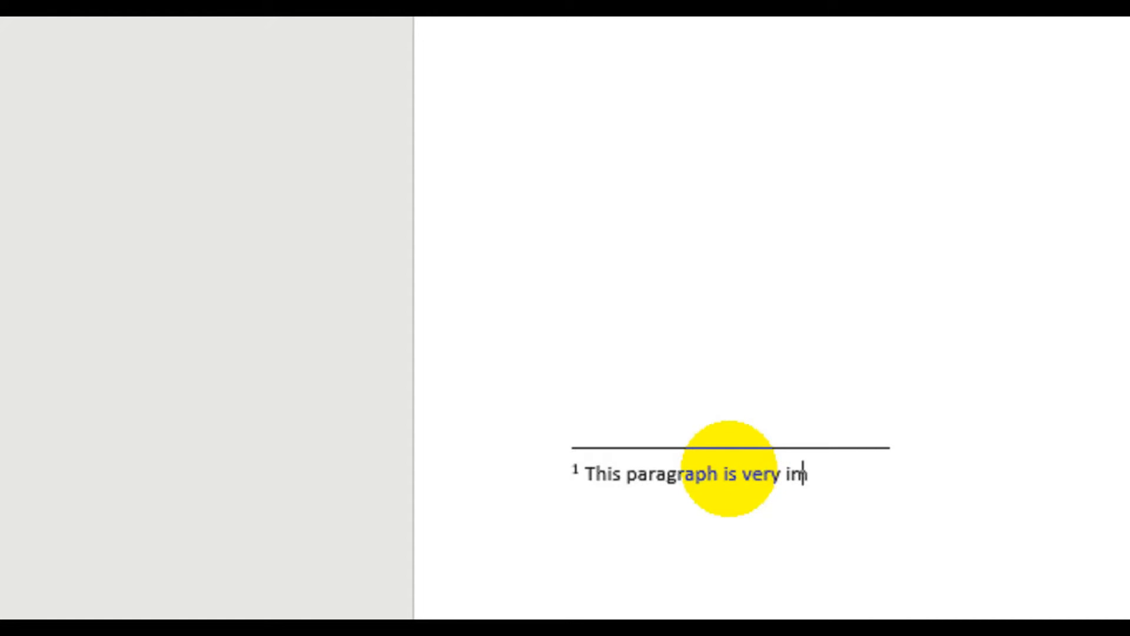
type("ortan")
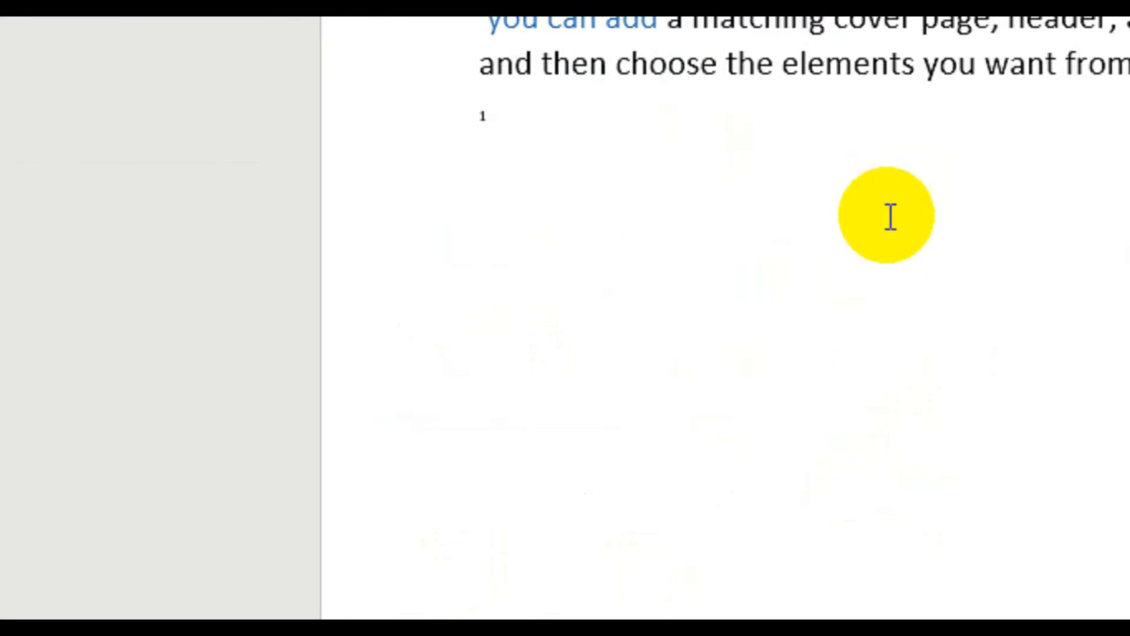
- Insert an endnote directly before the footnote mark below the last paragraph, with the text "Summary of all text"
scroll(890, 216, "down", 10)
double_click(747, 415)
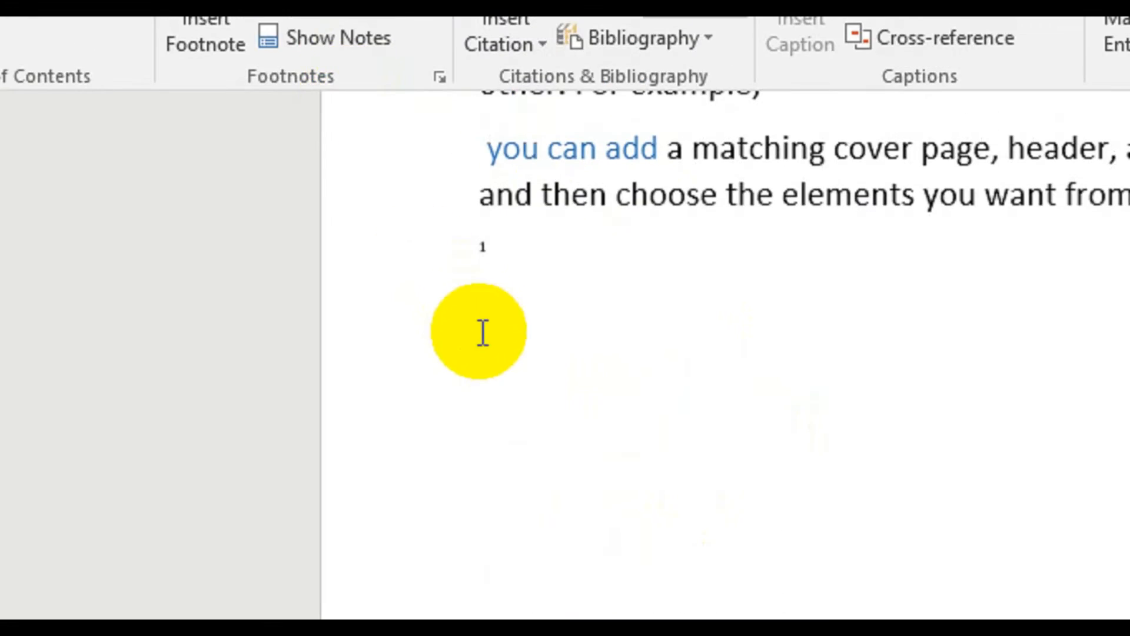
left_click(482, 333)
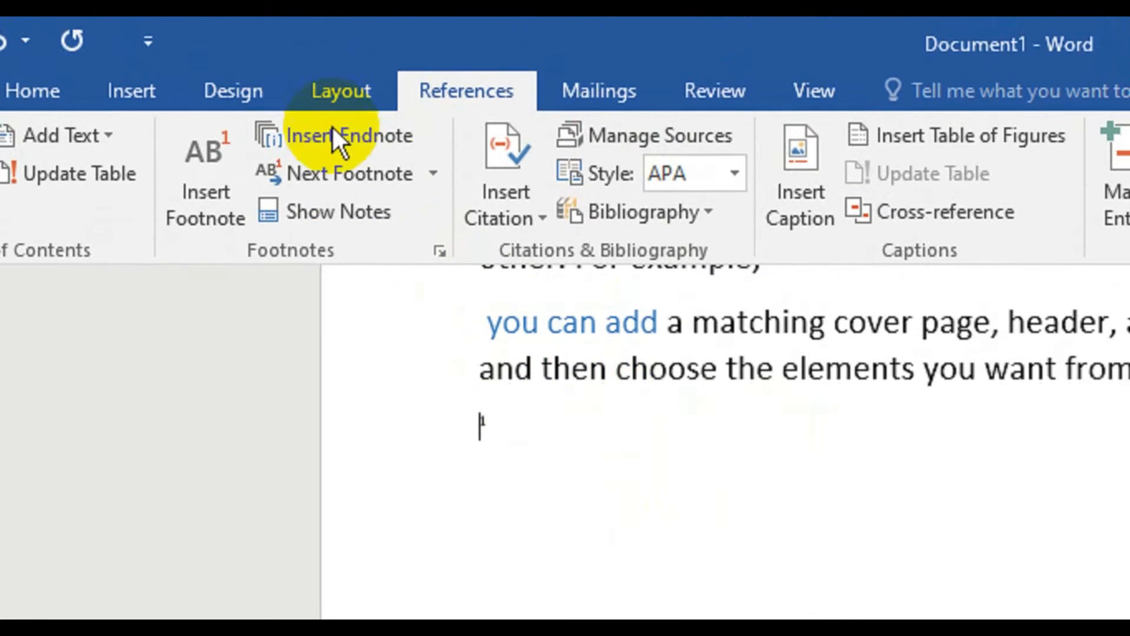
left_click(330, 140)
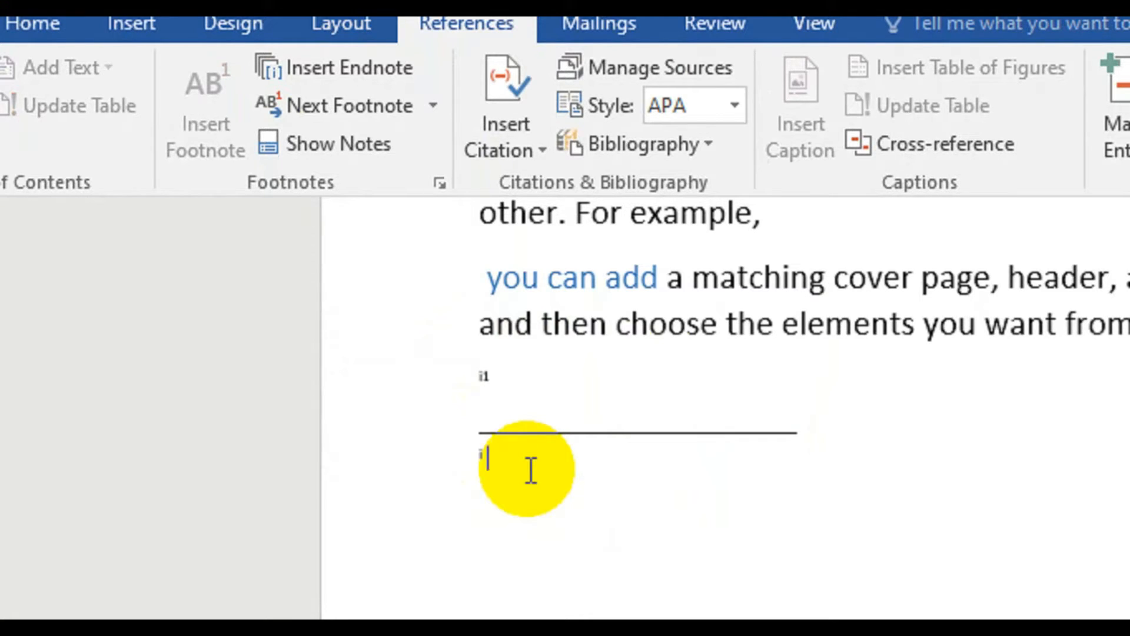
type("smu")
key("BackSpace")
type("ummary of all")
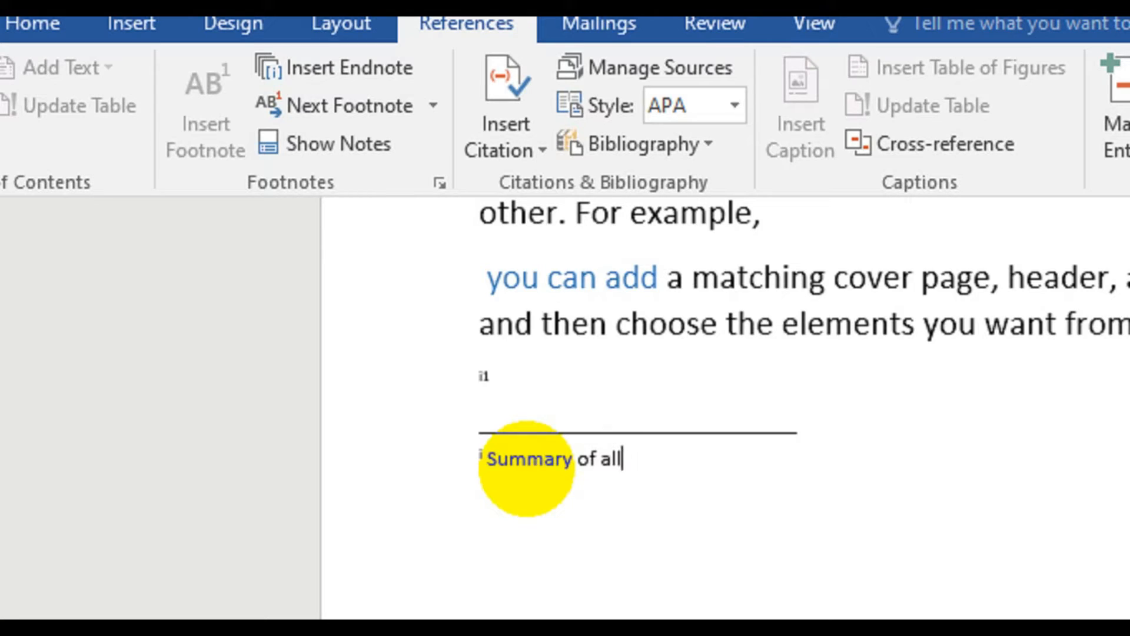
type(" text")
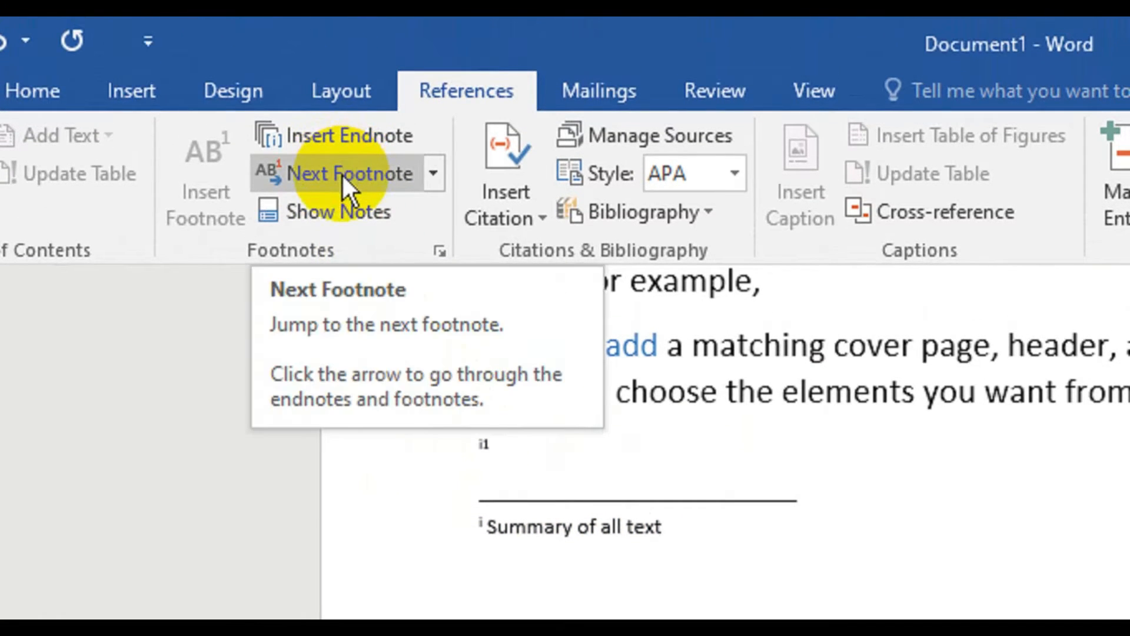
- Jump through the document's next footnote, previous footnote and previous endnote, and show the footnote area
left_click(341, 173)
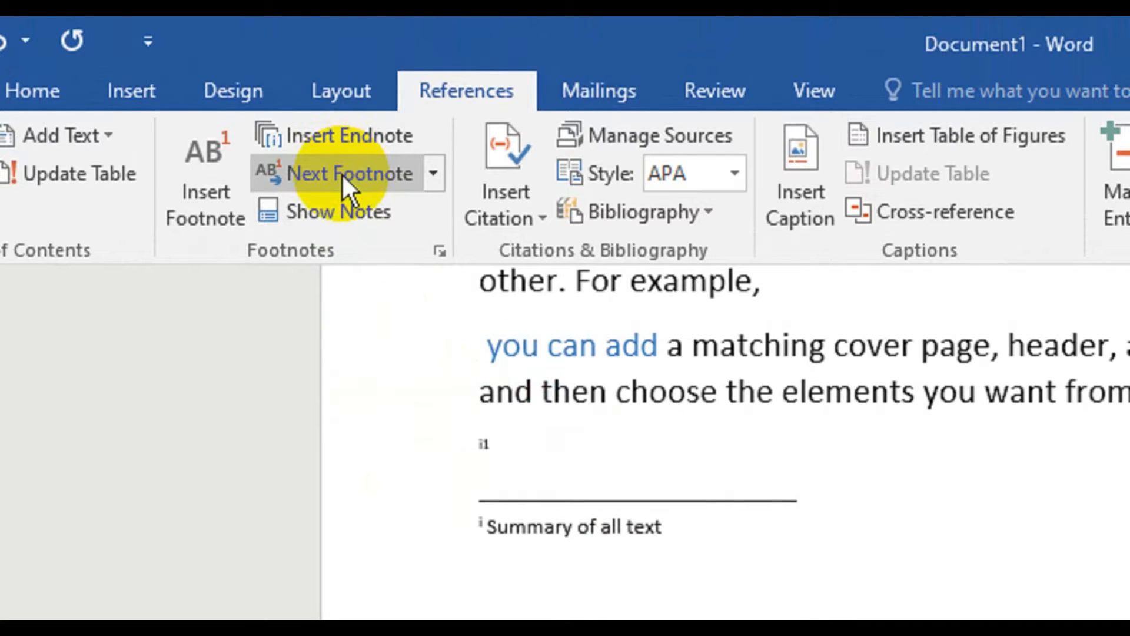
left_click(436, 172)
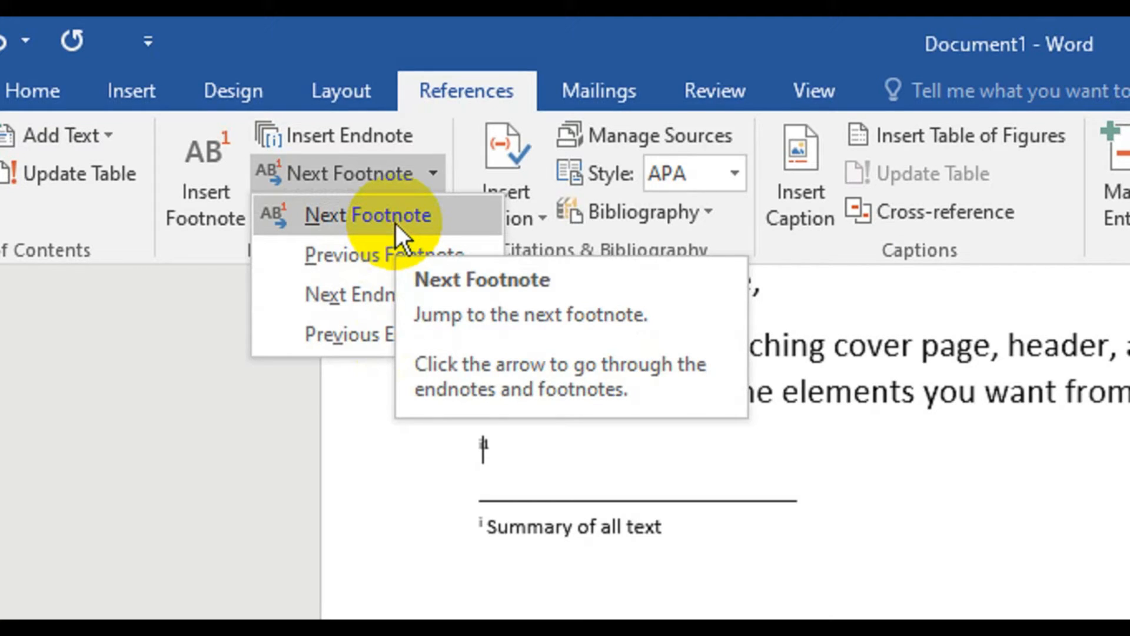
left_click(396, 224)
left_click(427, 170)
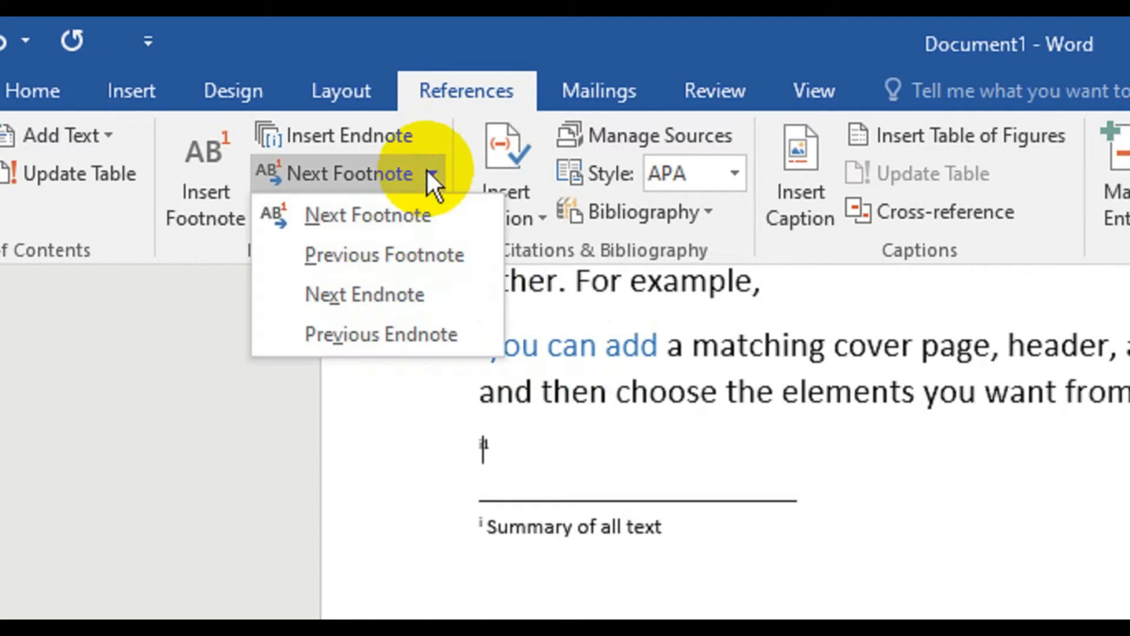
left_click(405, 254)
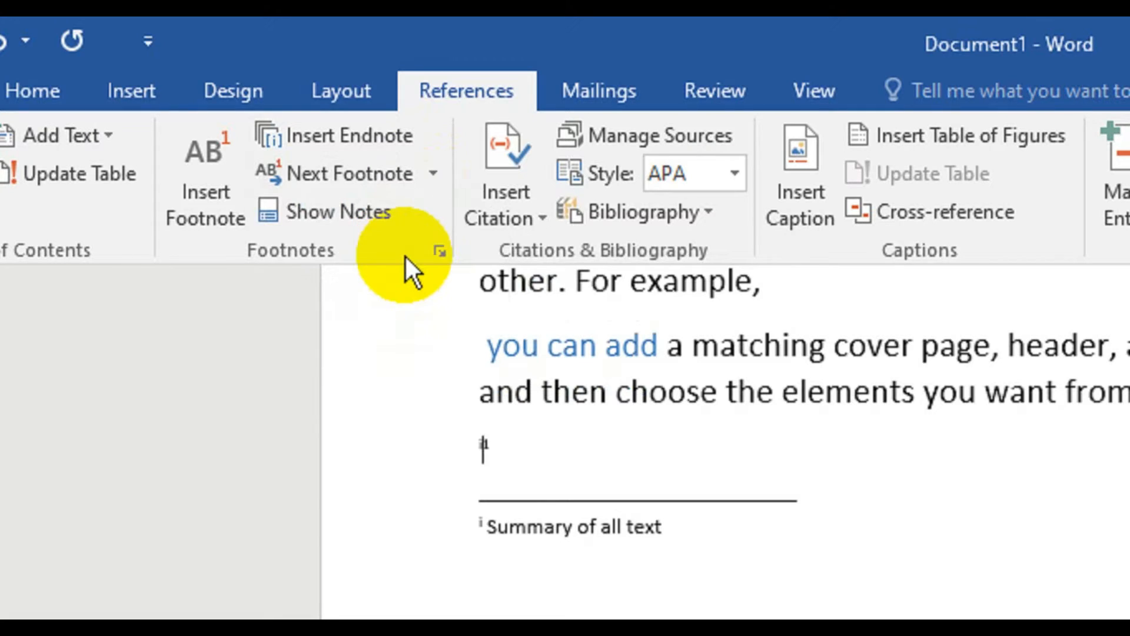
left_click(427, 170)
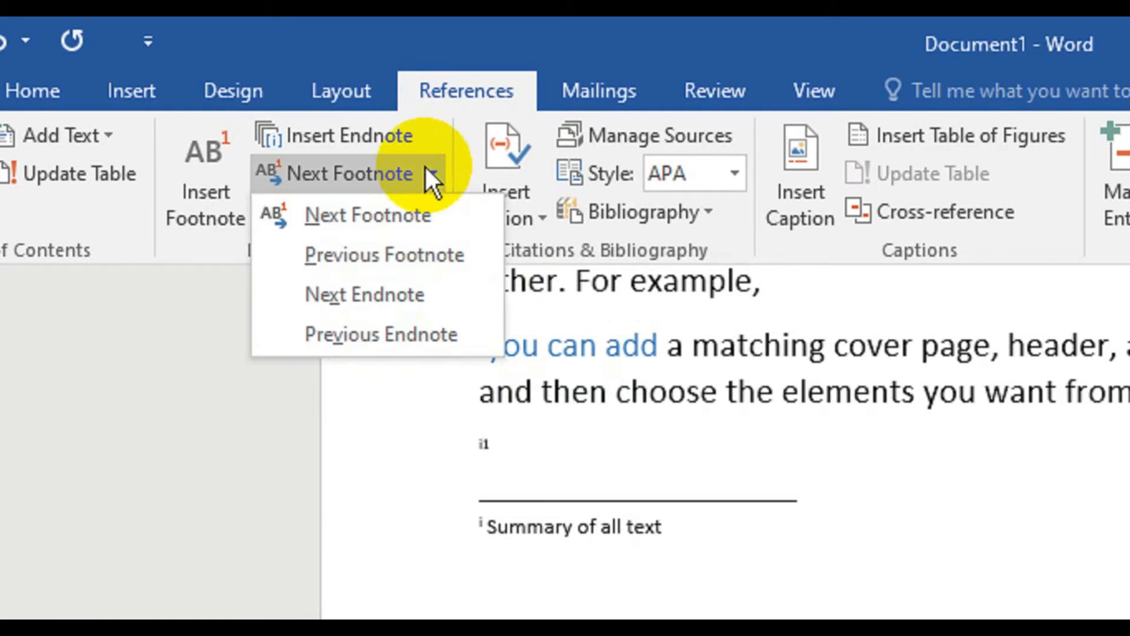
left_click(377, 334)
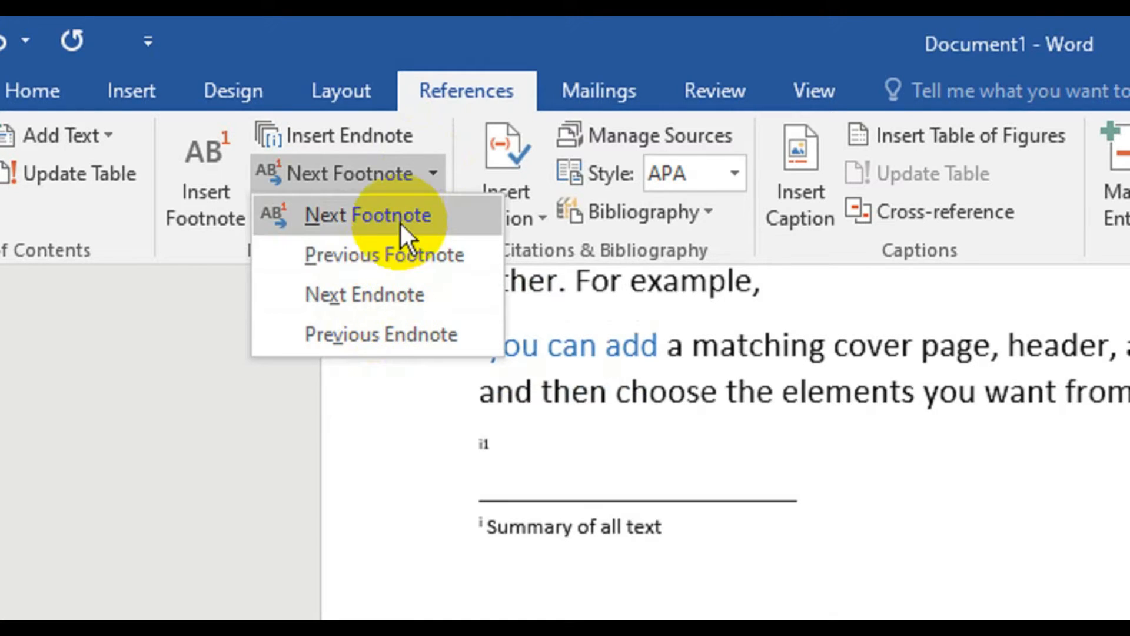
left_click(385, 490)
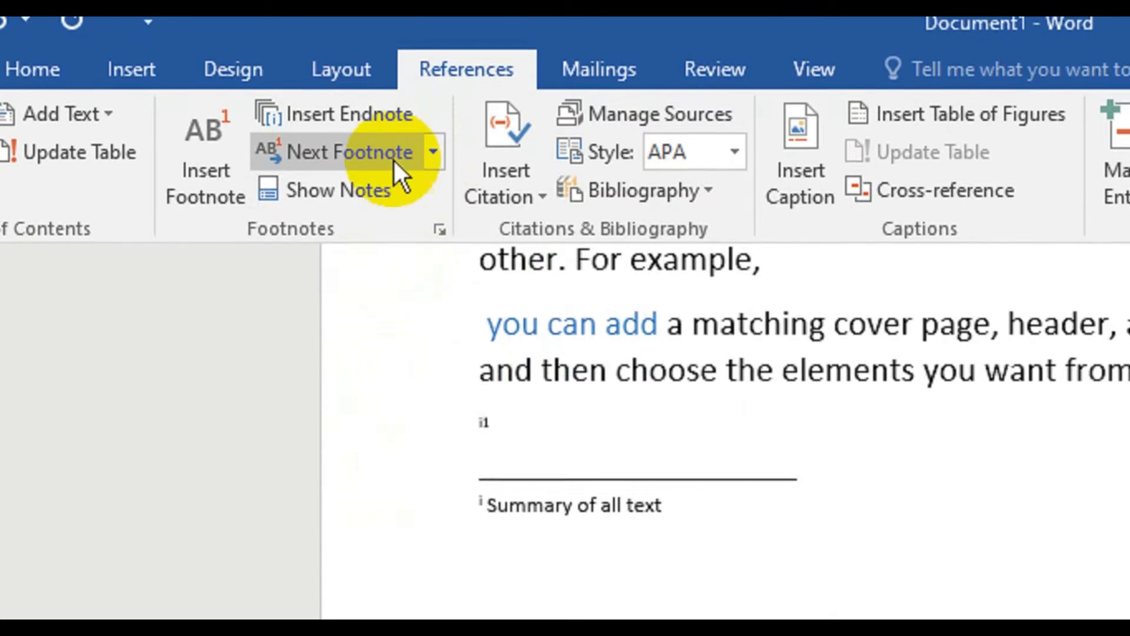
left_click(356, 195)
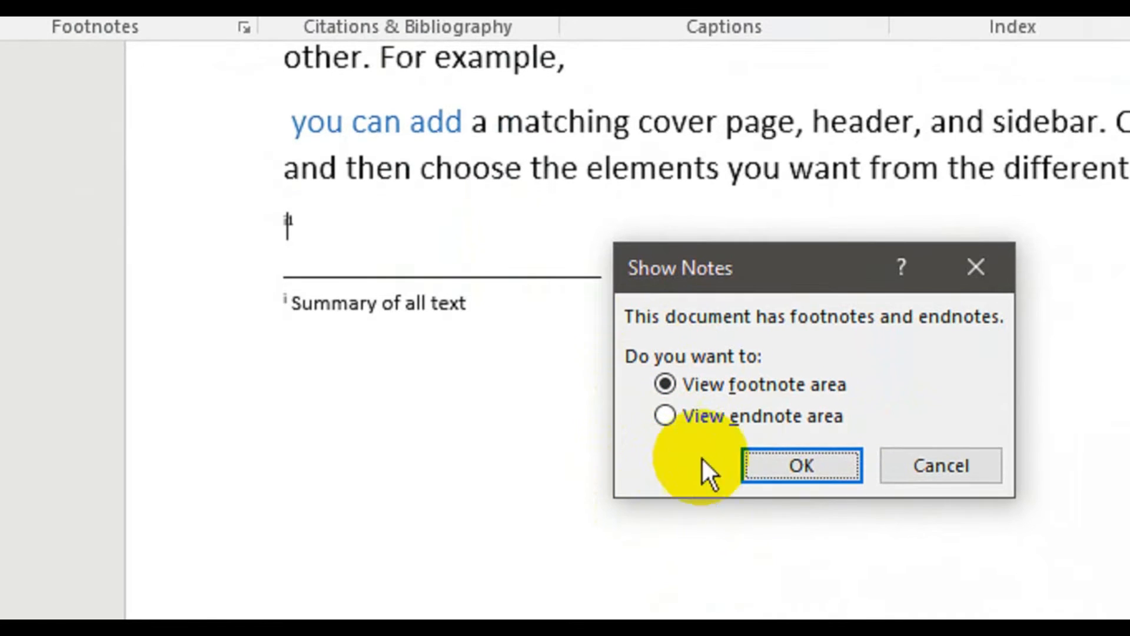
left_click(795, 464)
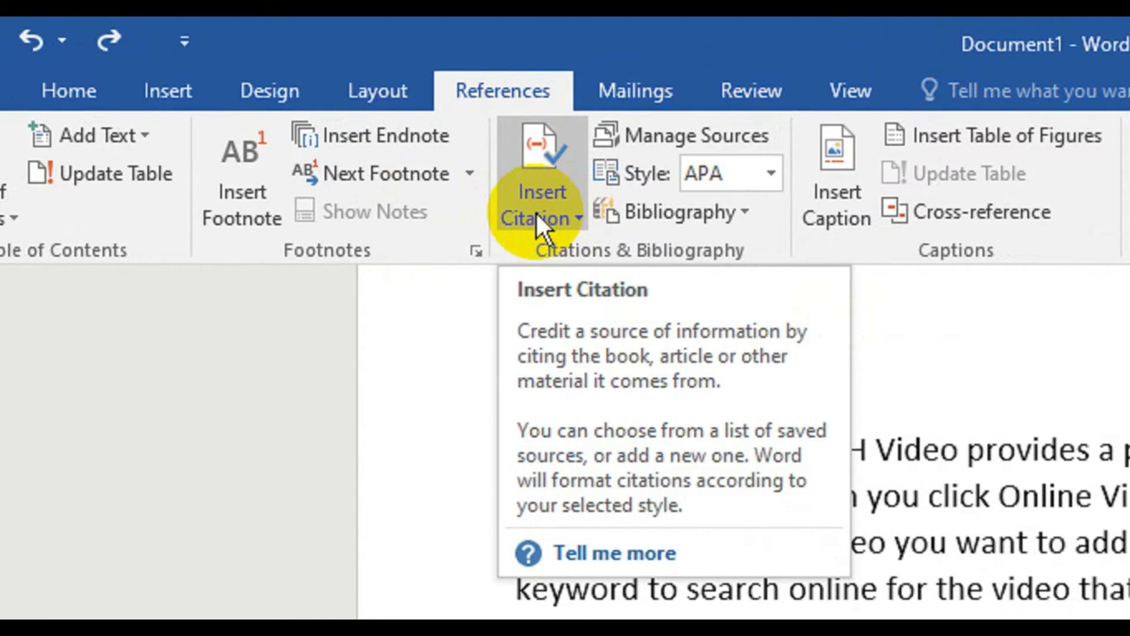
- Cite a new Book source at the end of the first paragraph, with the author's name, title "stars", year 2020 and city "lahore"
left_click(536, 215)
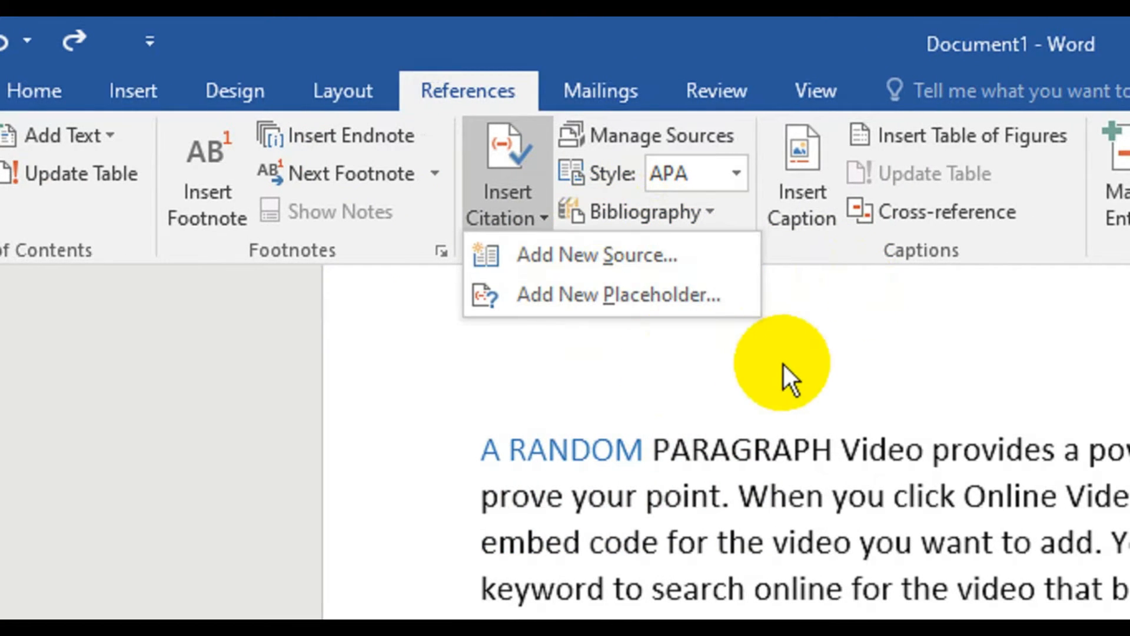
left_click(790, 368)
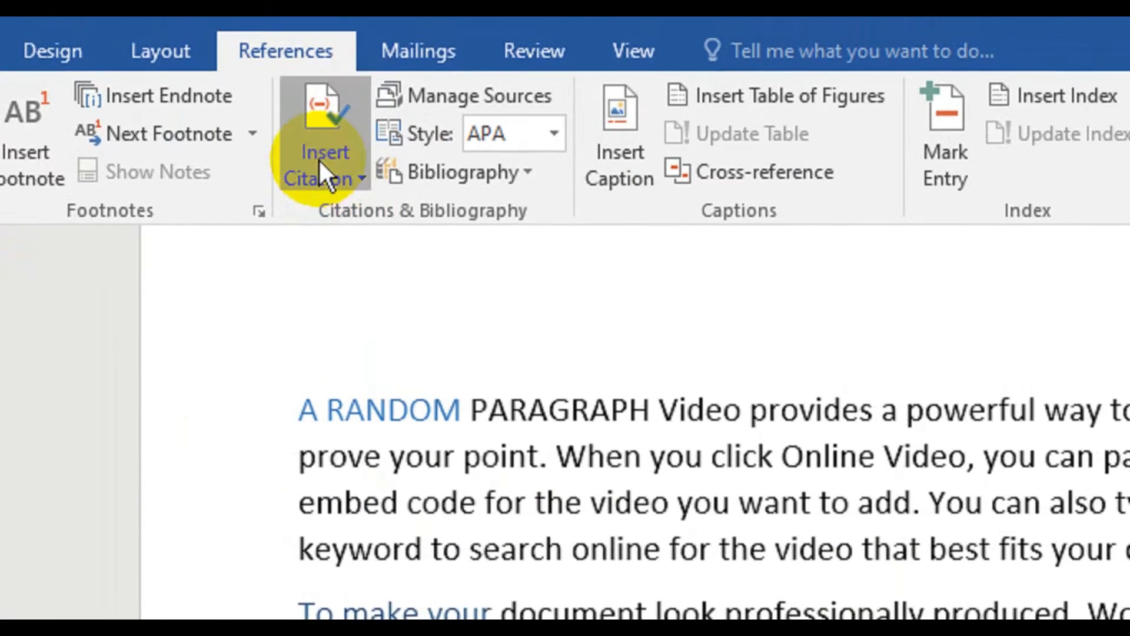
left_click(320, 163)
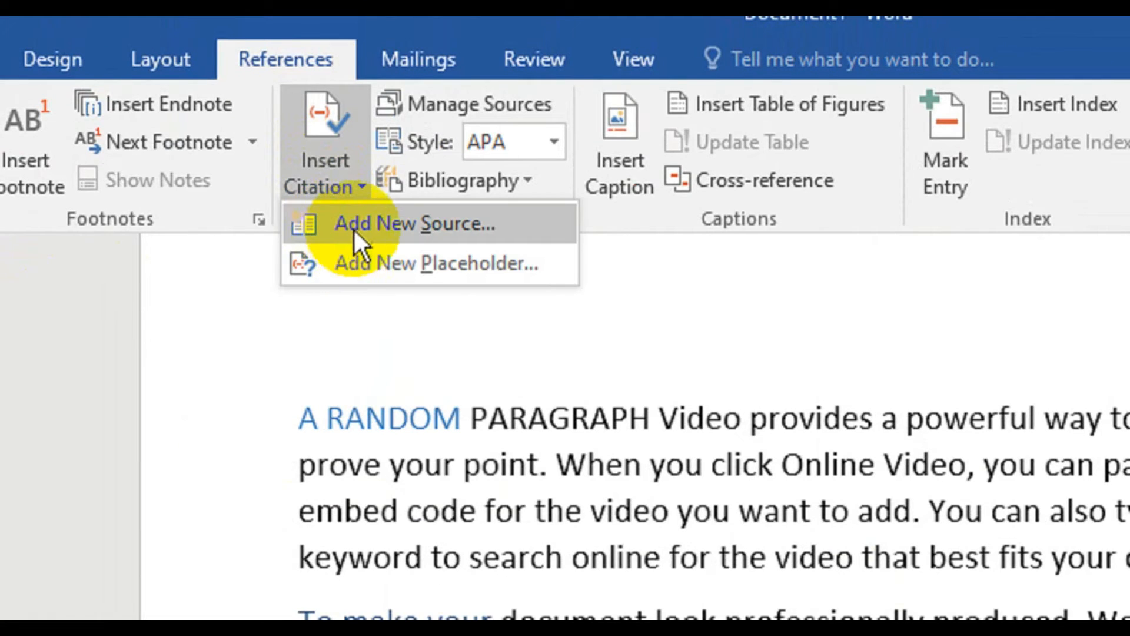
left_click(353, 228)
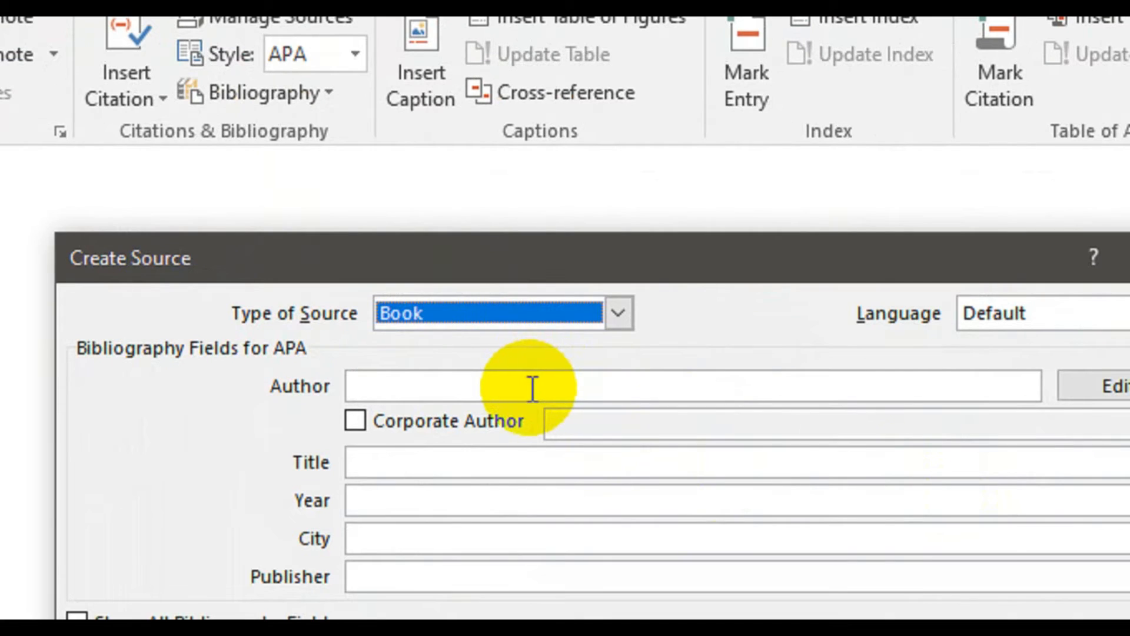
left_click(533, 389)
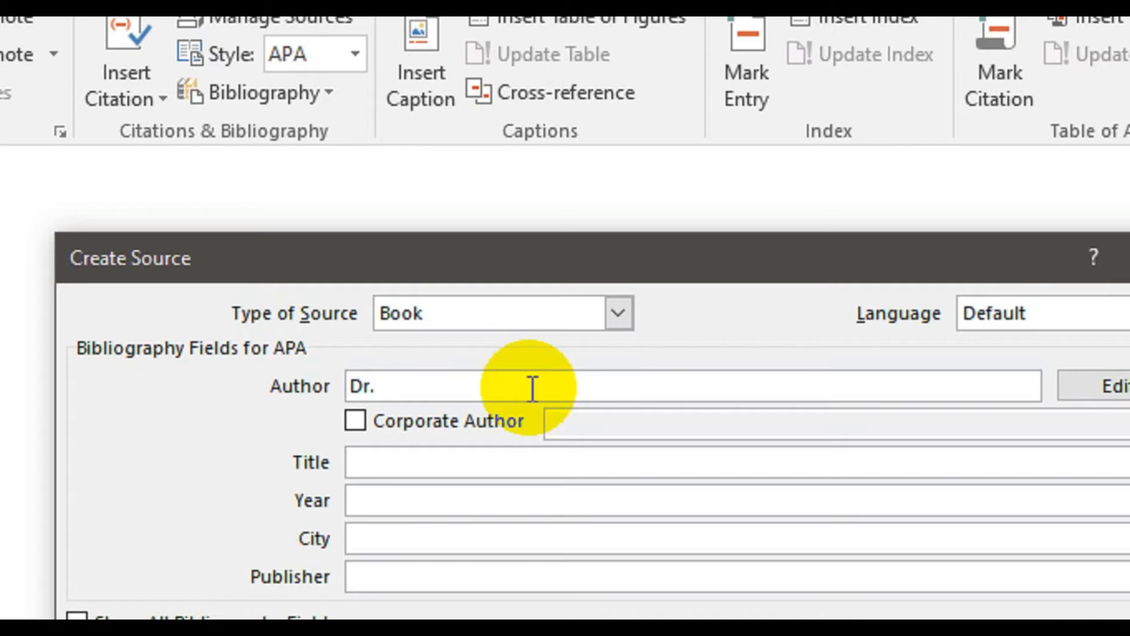
type("li")
left_click(462, 459)
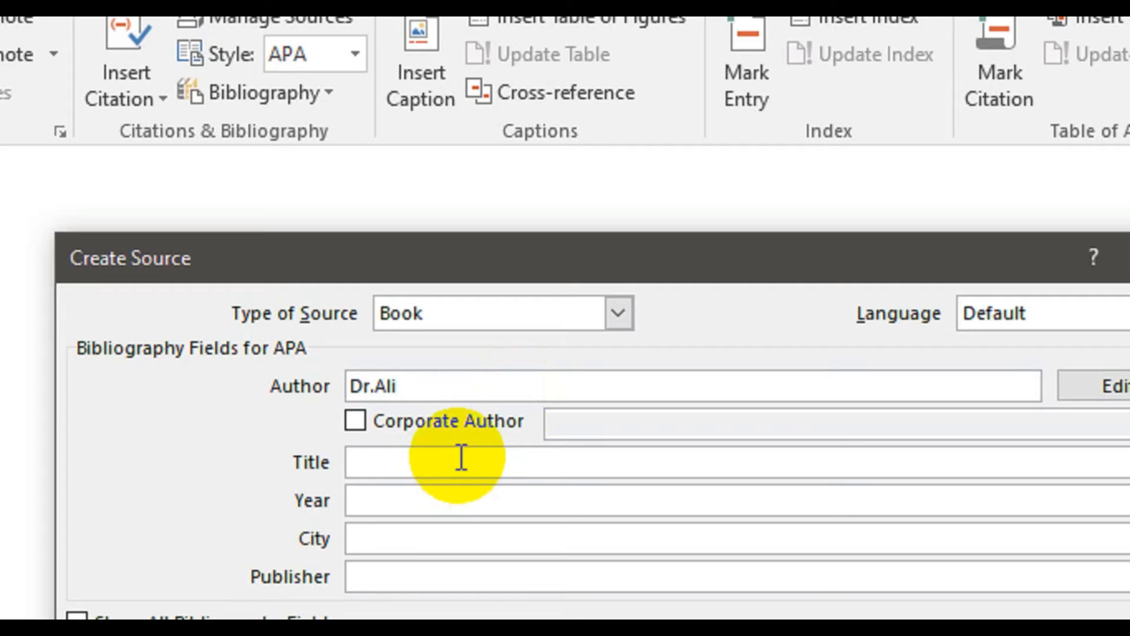
type("staar")
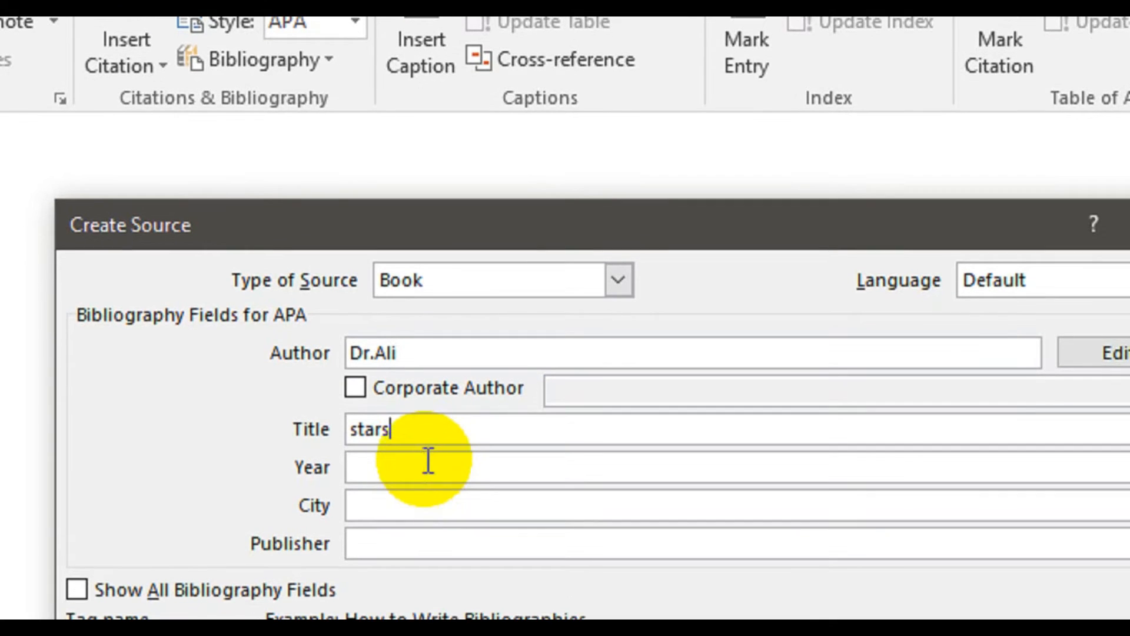
left_click(428, 494)
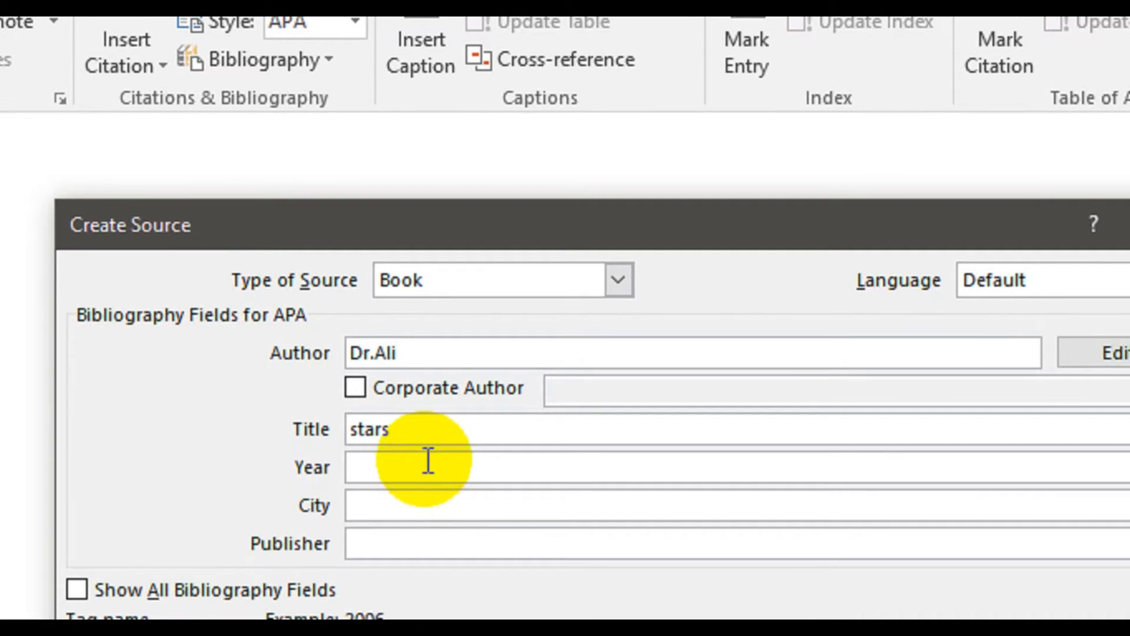
type("2020")
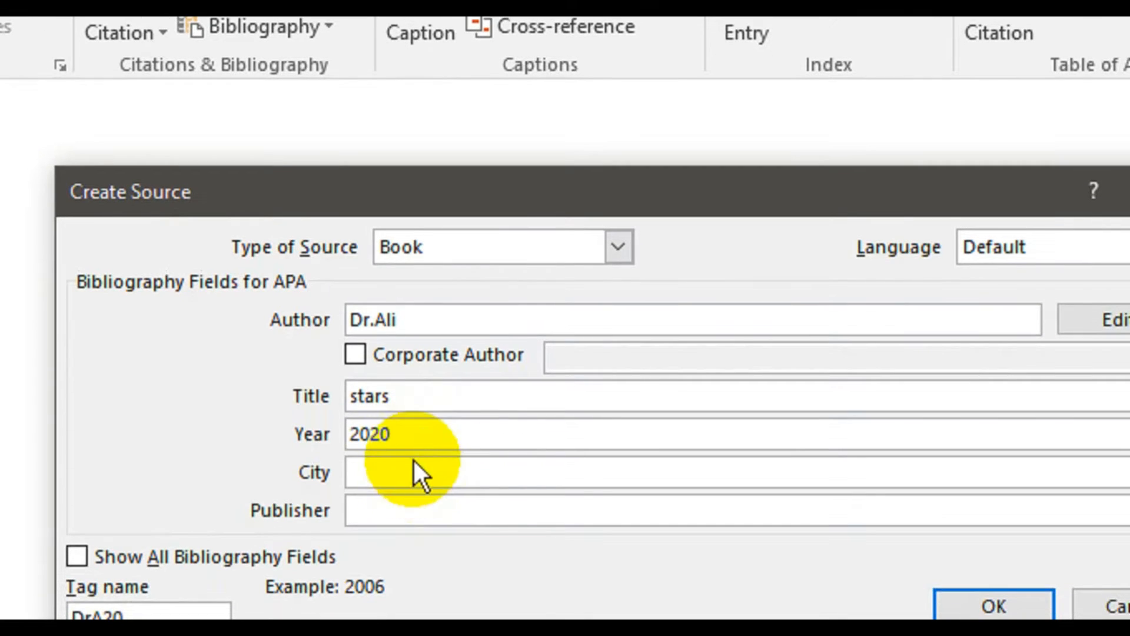
left_click(415, 469)
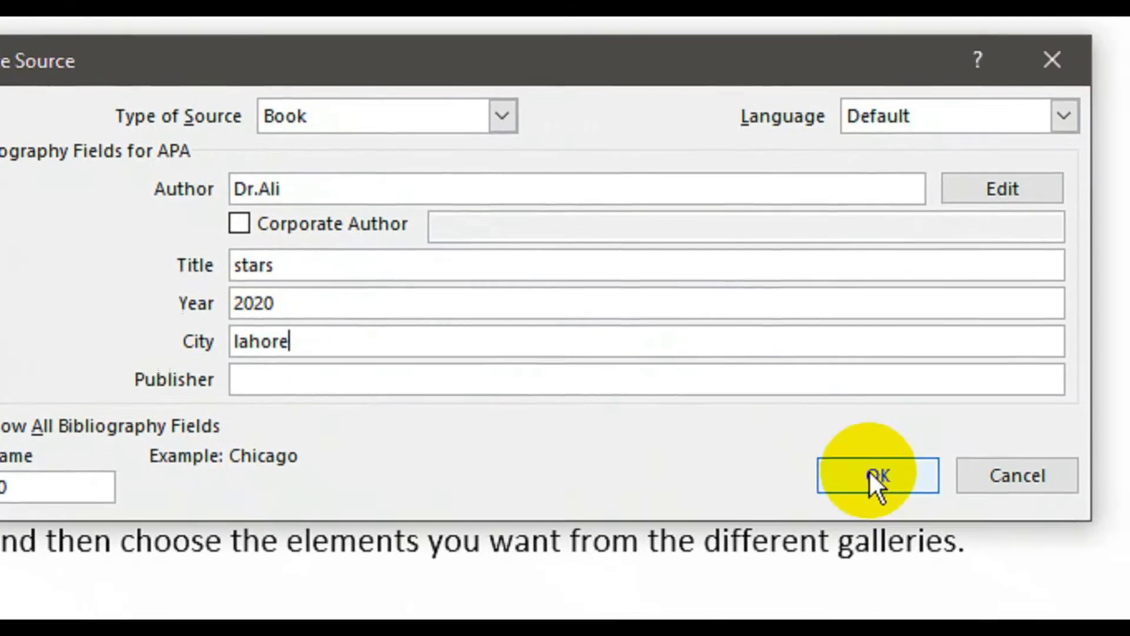
left_click(1055, 542)
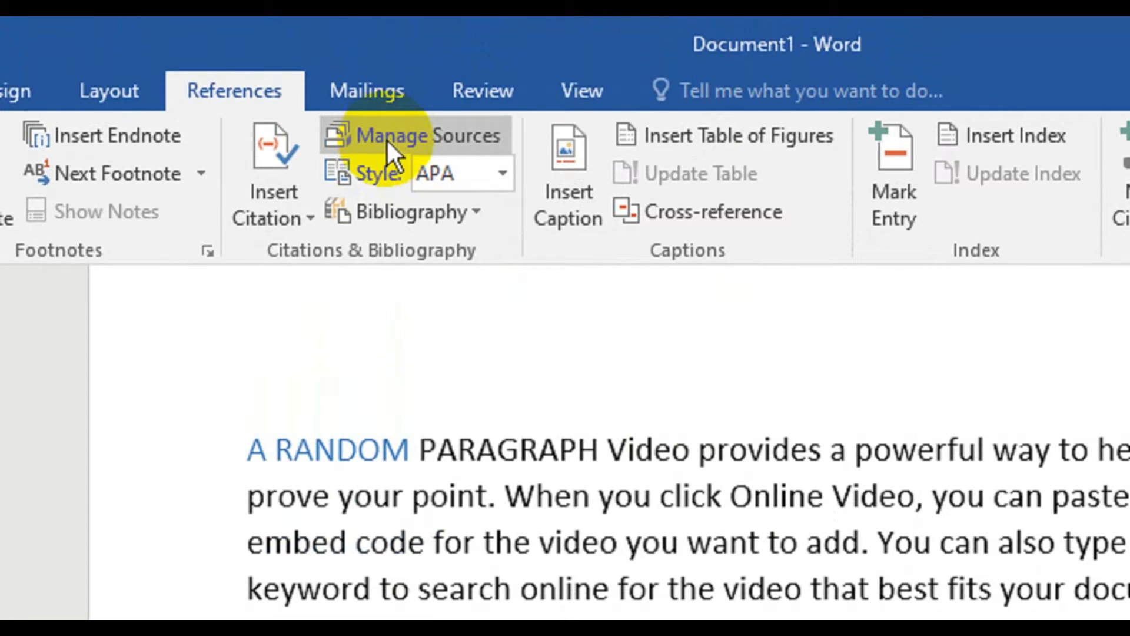
- Review the document's list of sources and the available citation styles, keeping the APA style
left_click(405, 140)
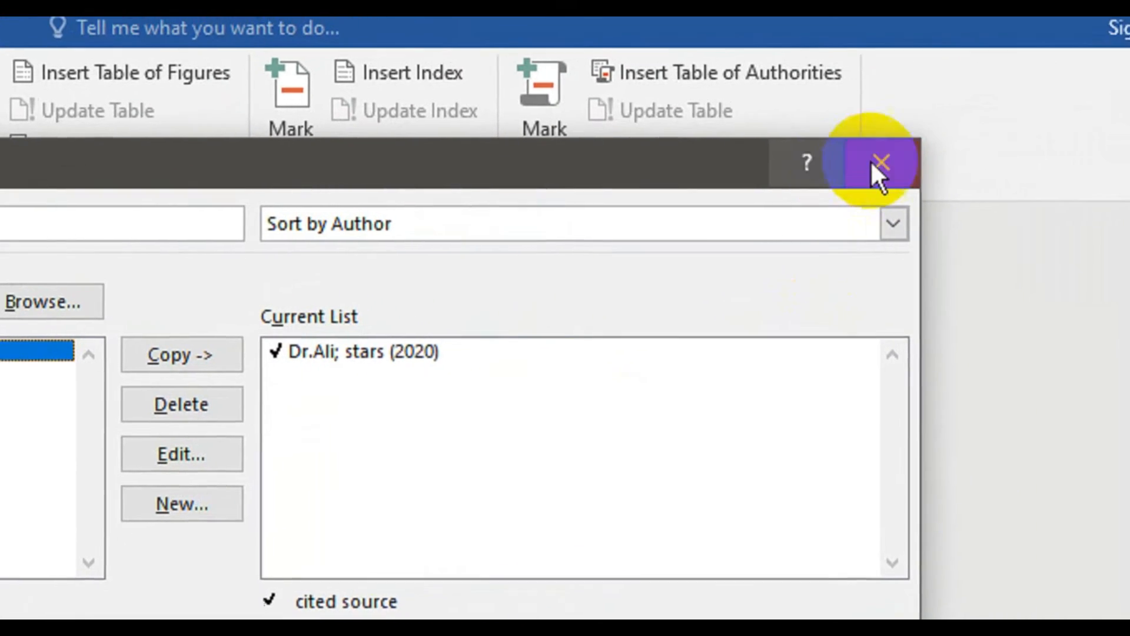
left_click(895, 157)
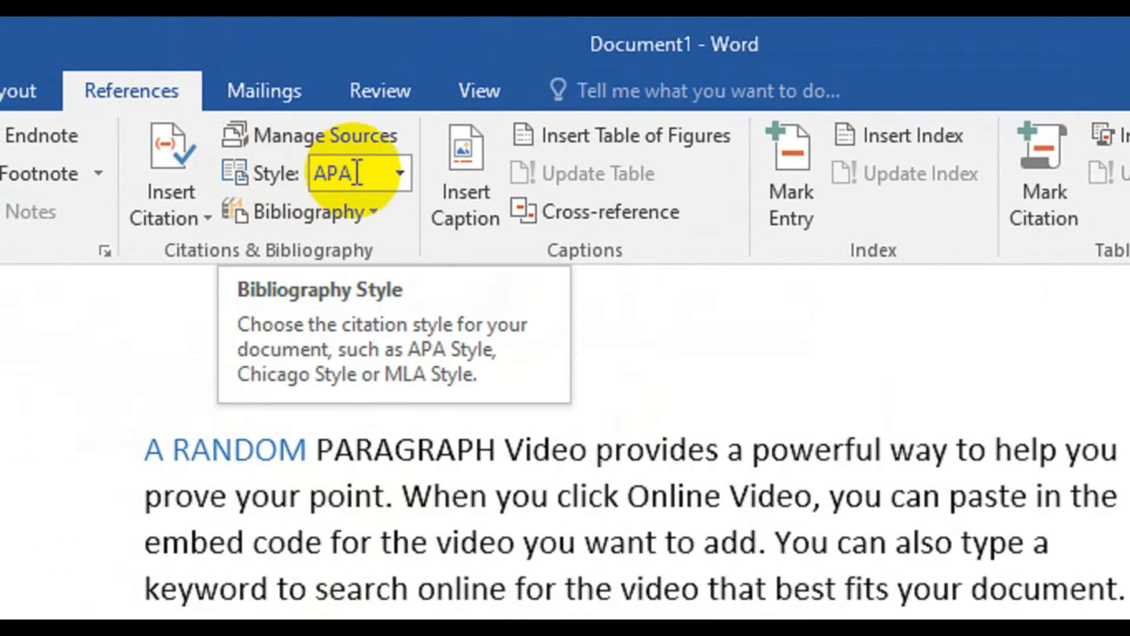
left_click(396, 172)
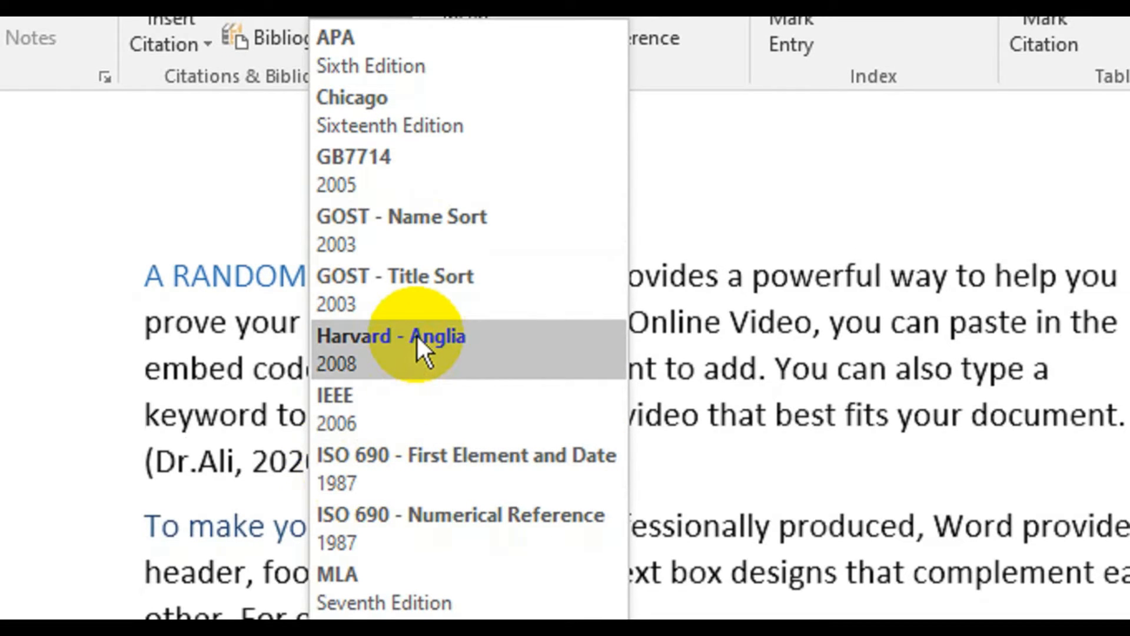
left_click(719, 132)
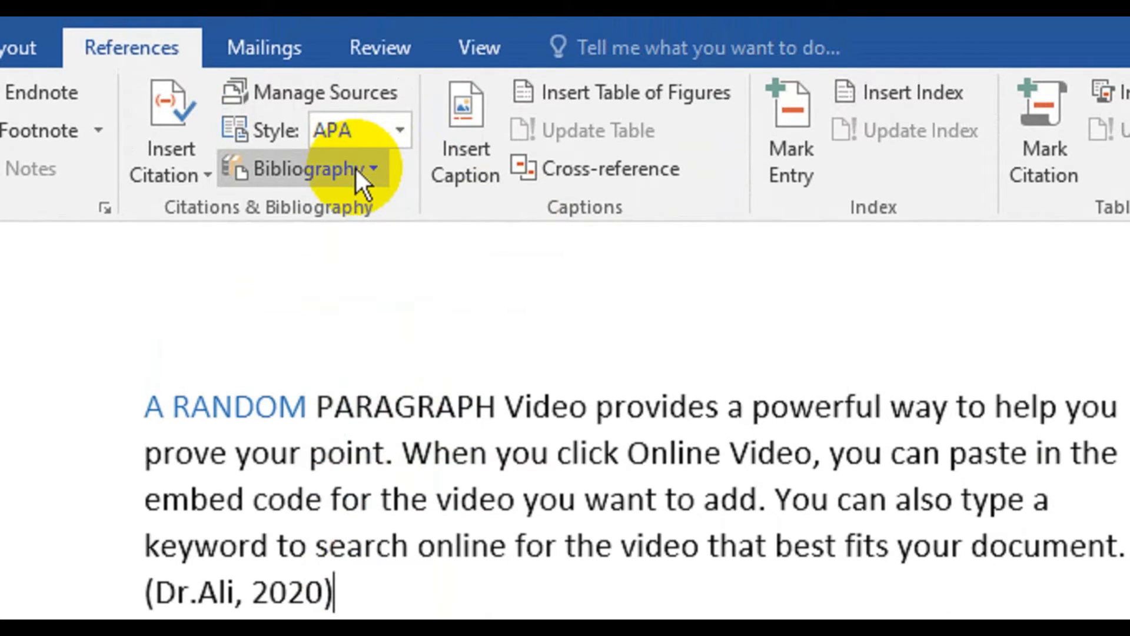
- Insert the built-in Bibliography below the first paragraph's citation and undo the insertion
left_click(372, 169)
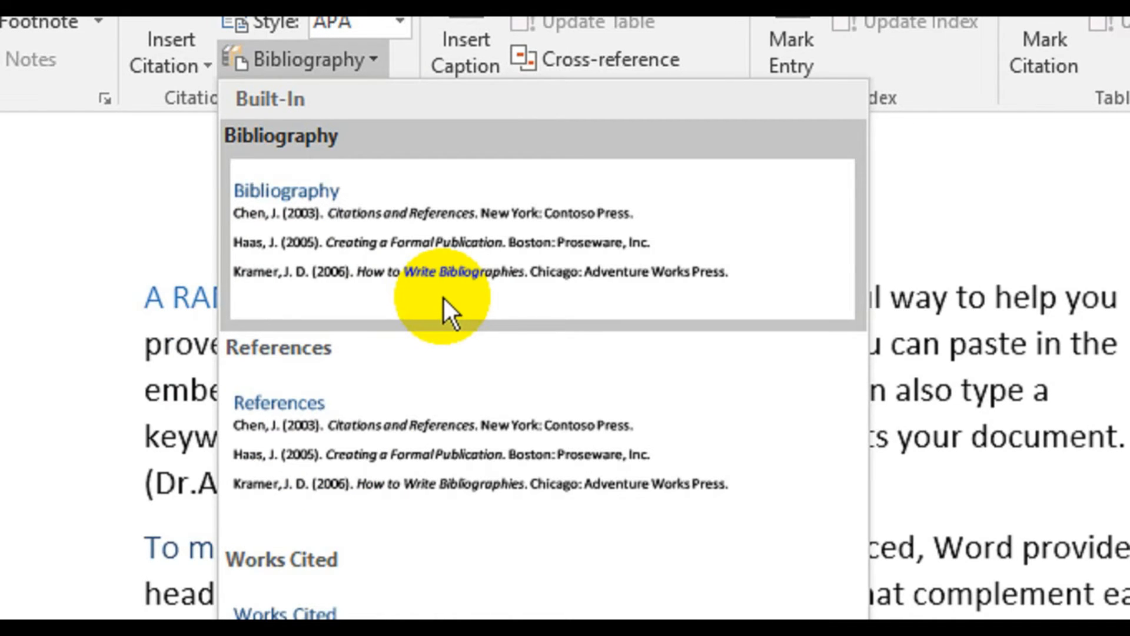
left_click(444, 298)
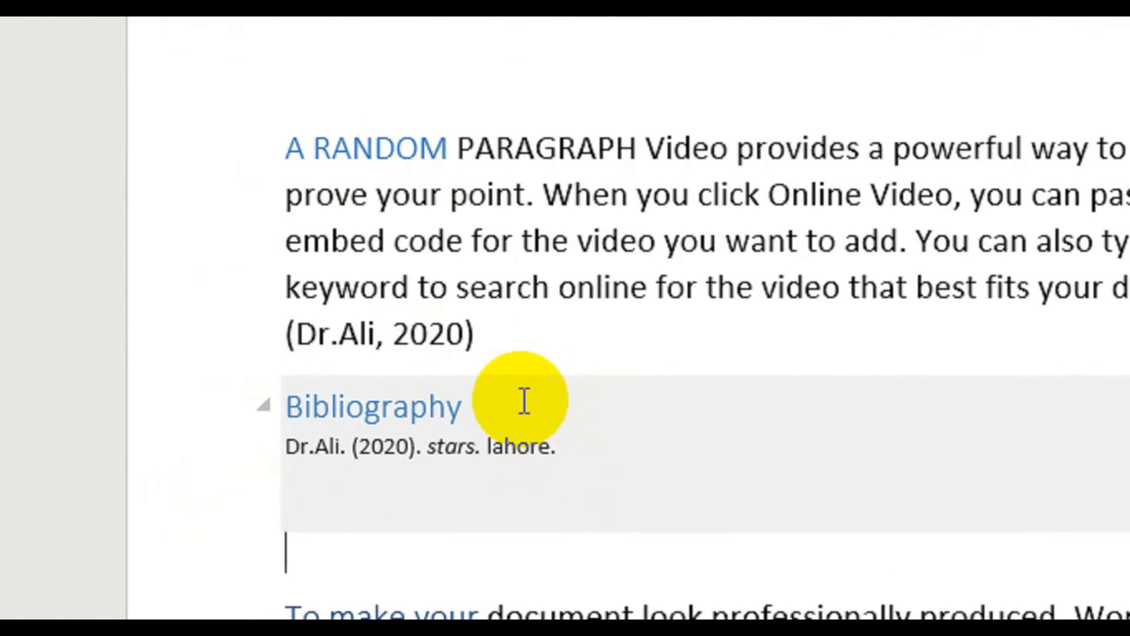
key("ctrl+z")
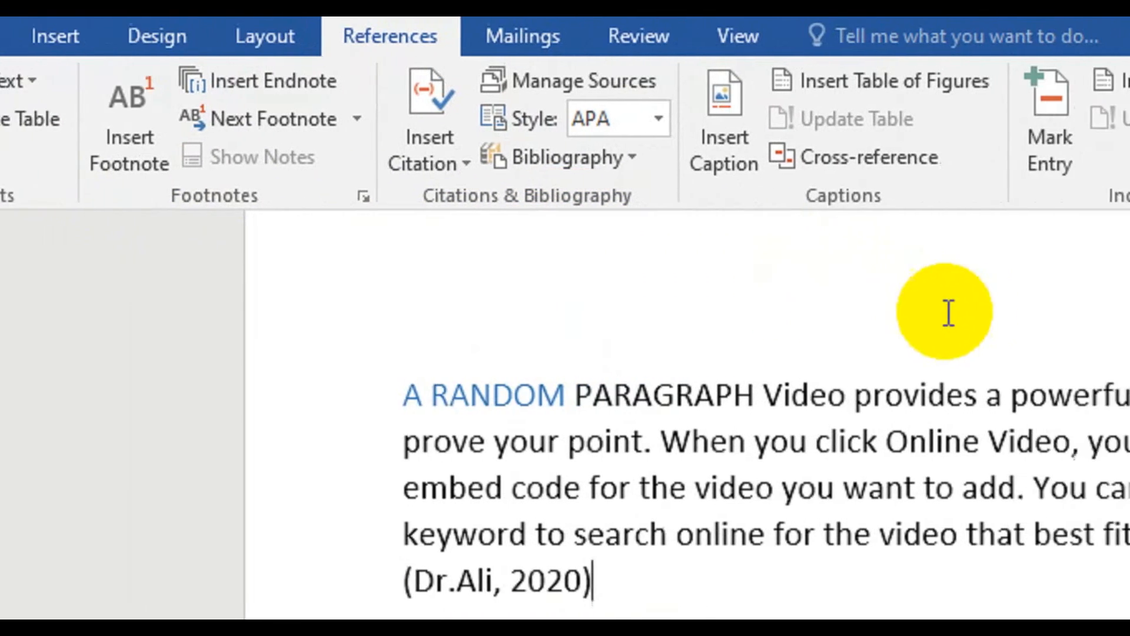
- Insert the picture "nnd" from the Desktop folder into the empty line below the first paragraph
scroll(949, 312, "down", 3)
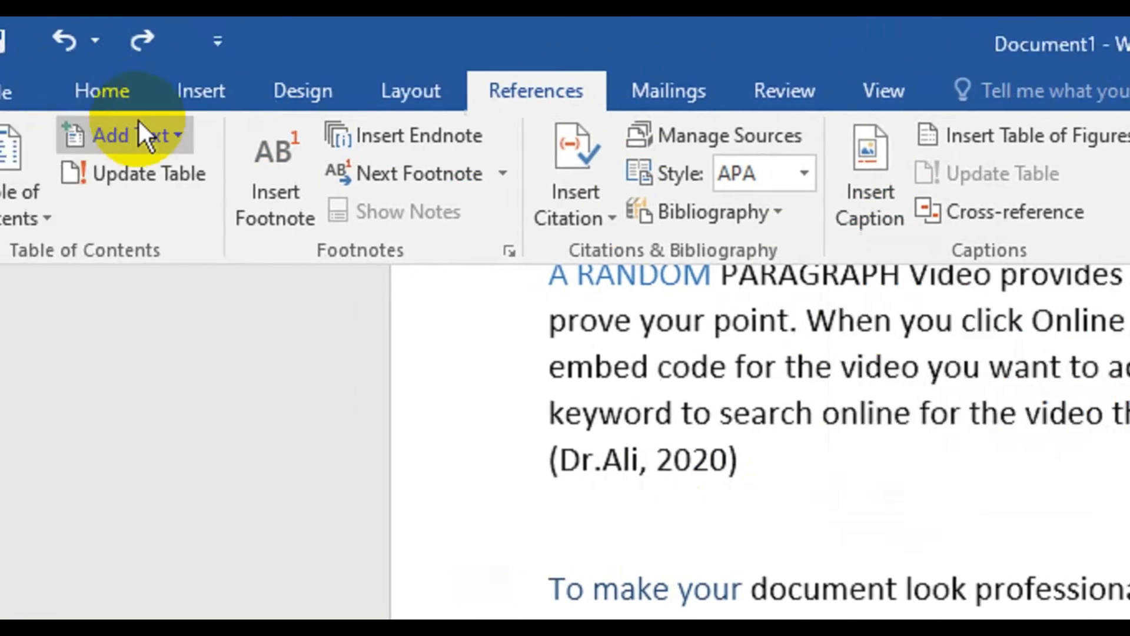
left_click(253, 91)
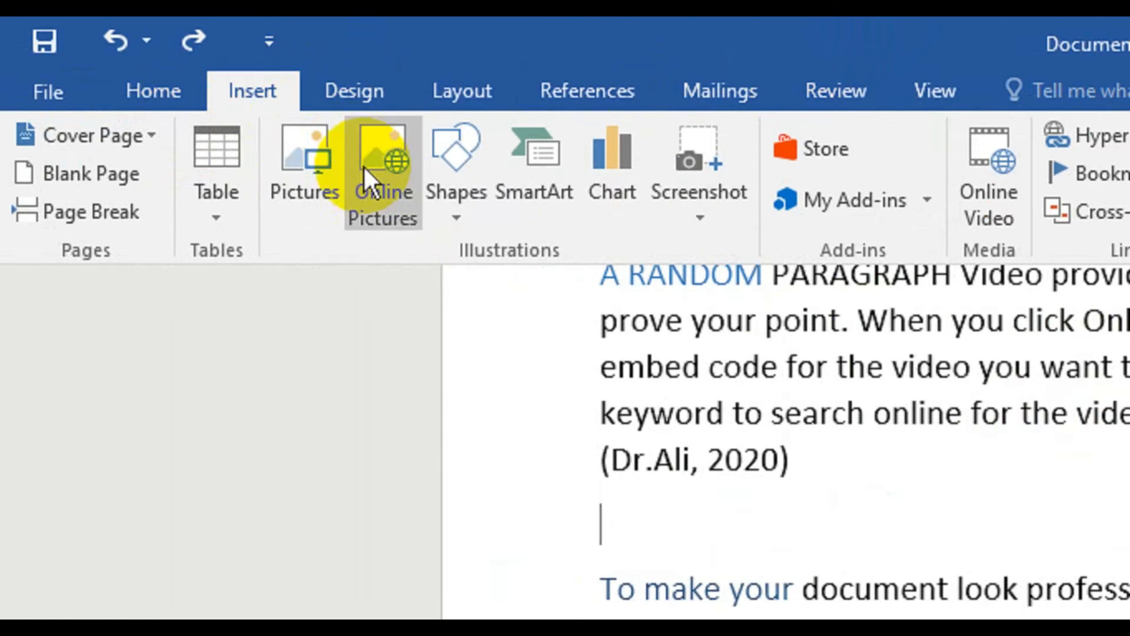
left_click(286, 208)
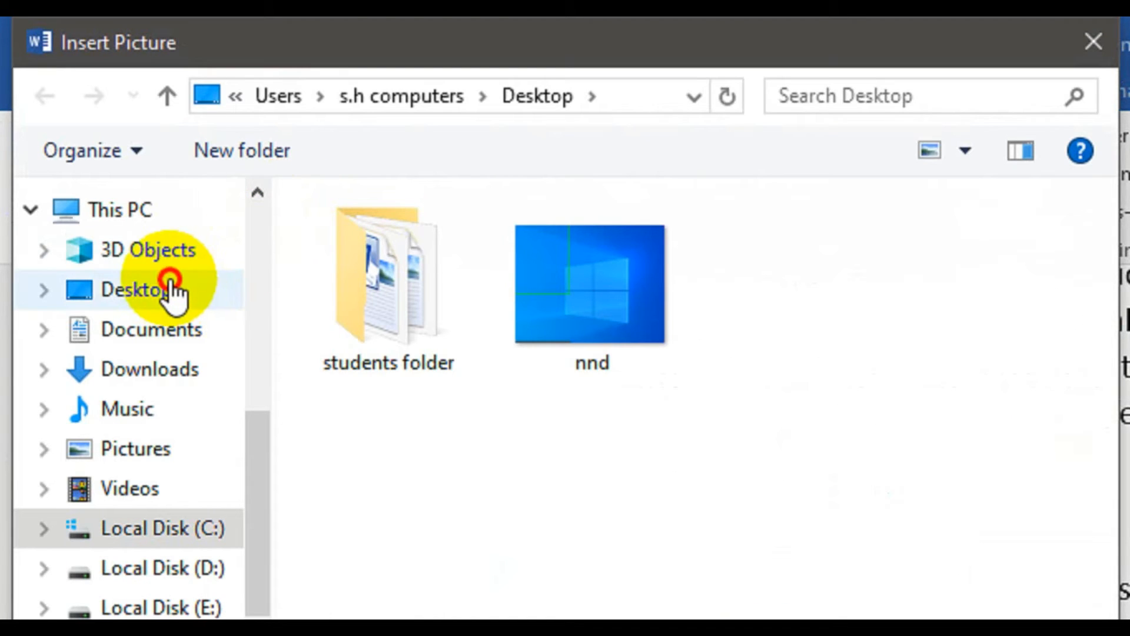
left_click(171, 291)
left_click(496, 288)
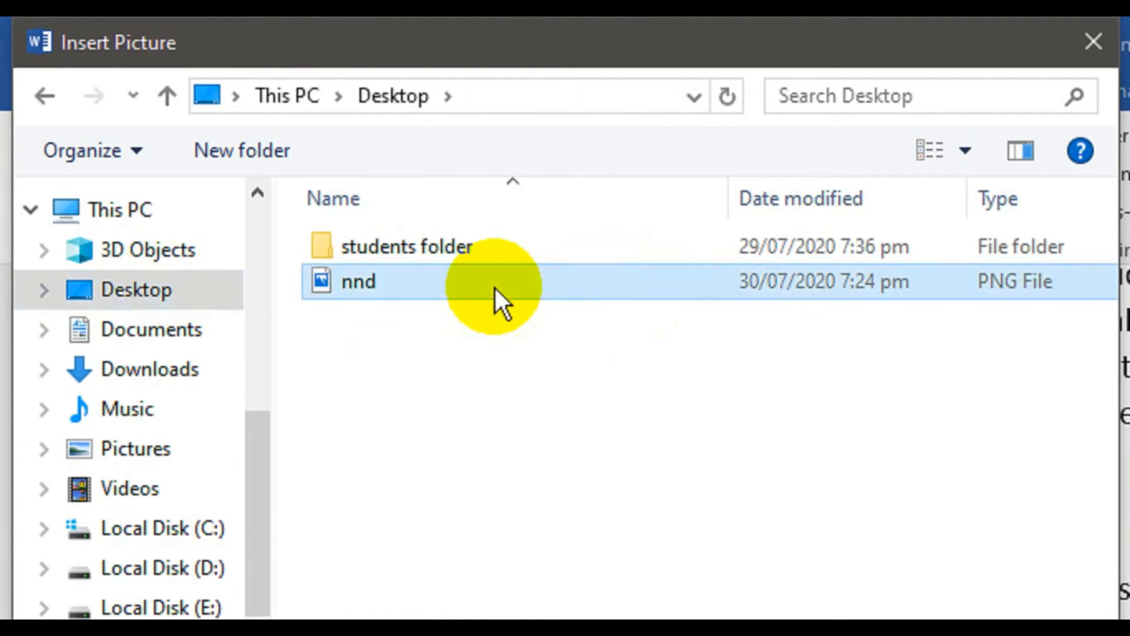
left_click(780, 419)
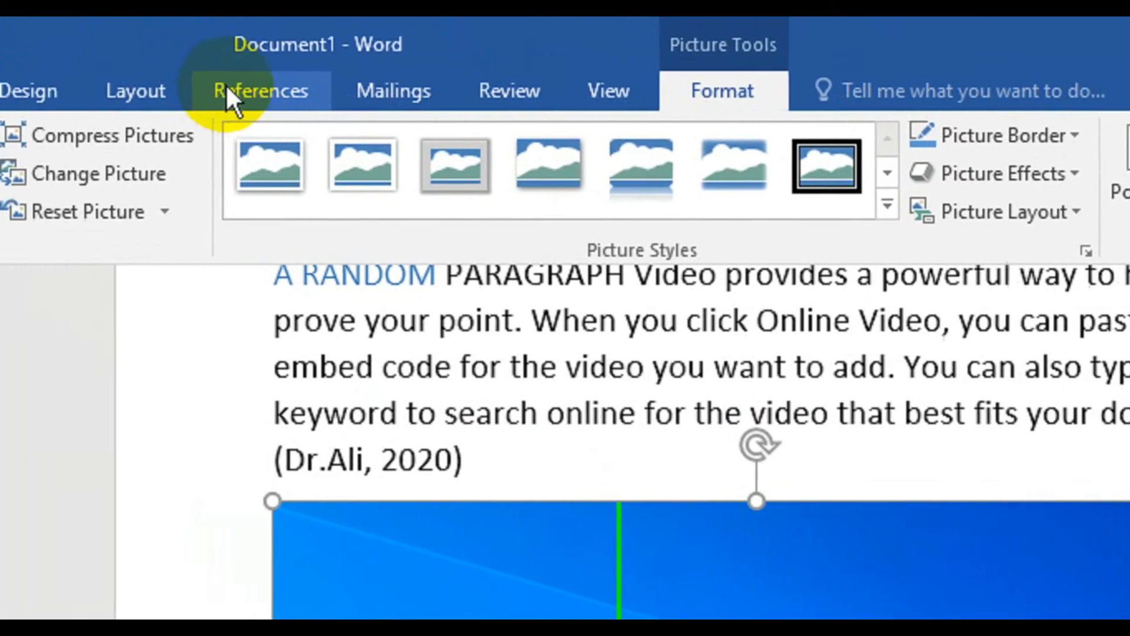
- Start a caption for the inserted picture and create the new caption label "hjgh" for it
left_click(231, 88)
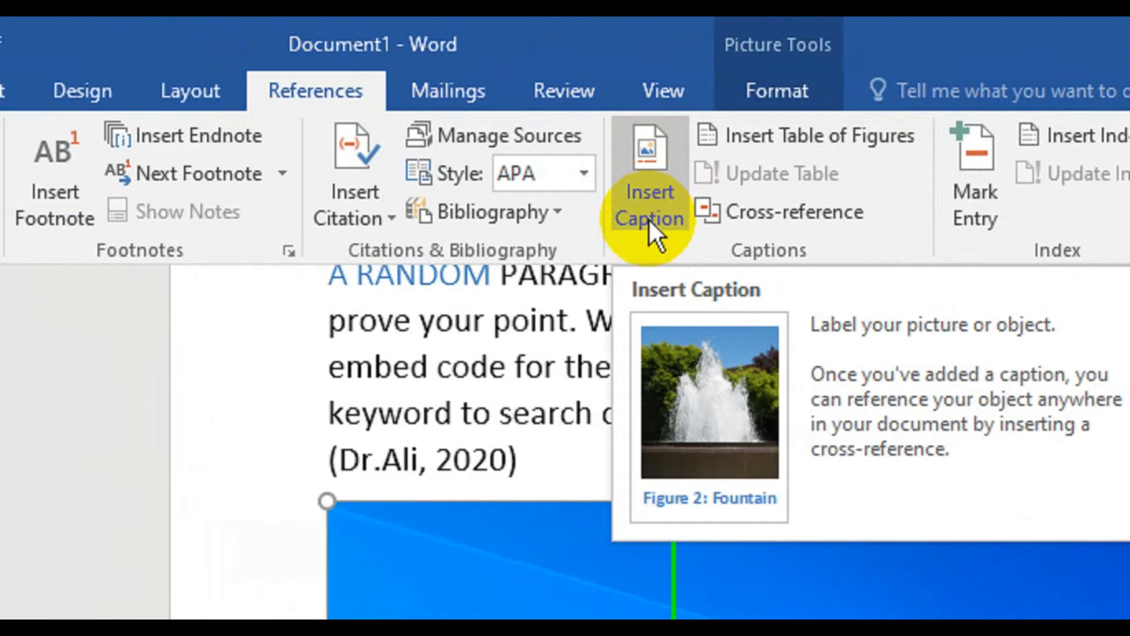
left_click(648, 218)
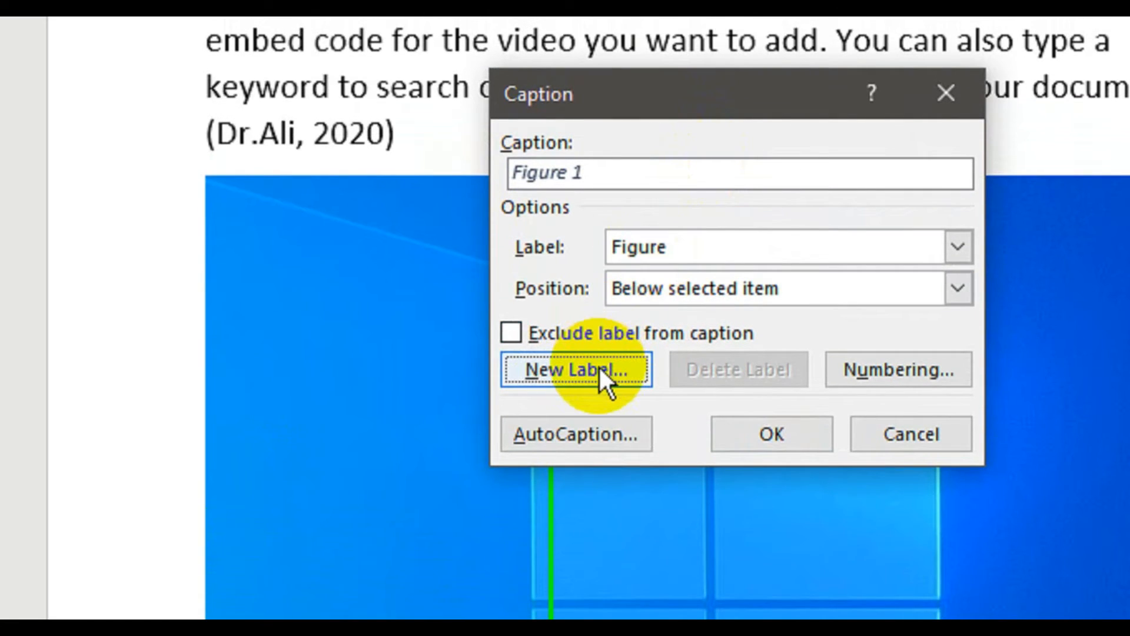
left_click(600, 369)
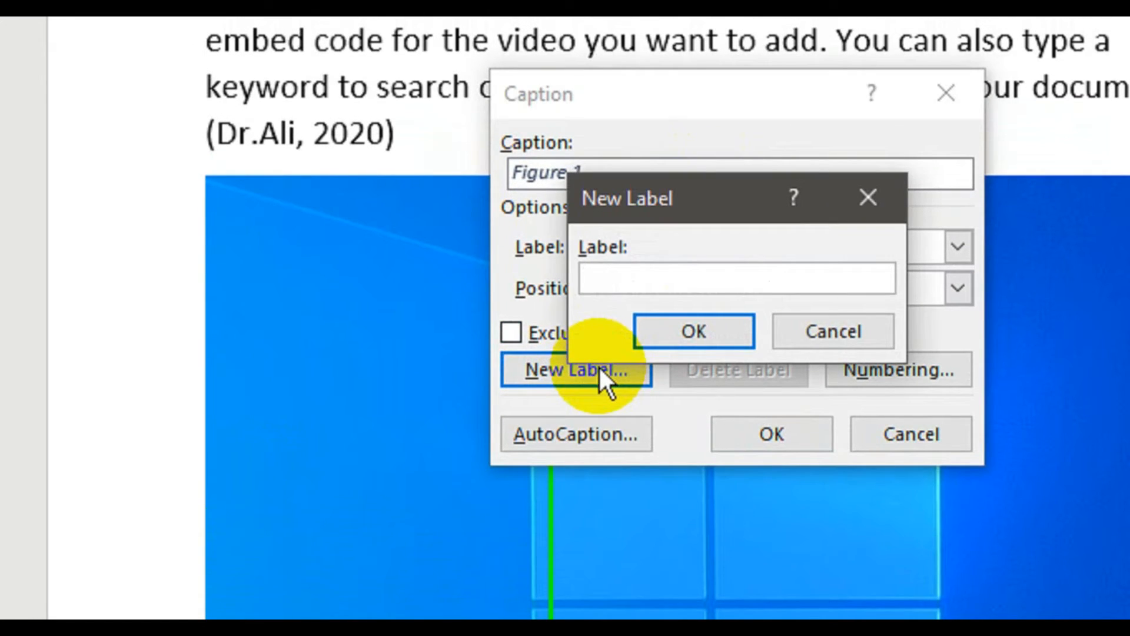
type("hjgh")
key("Return")
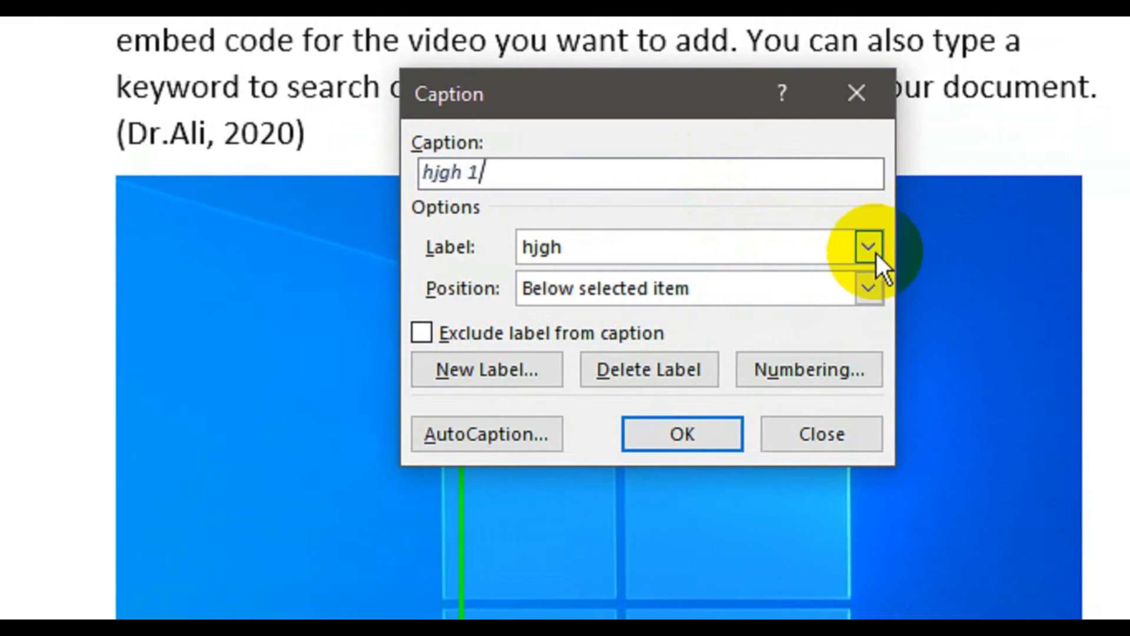
left_click(933, 247)
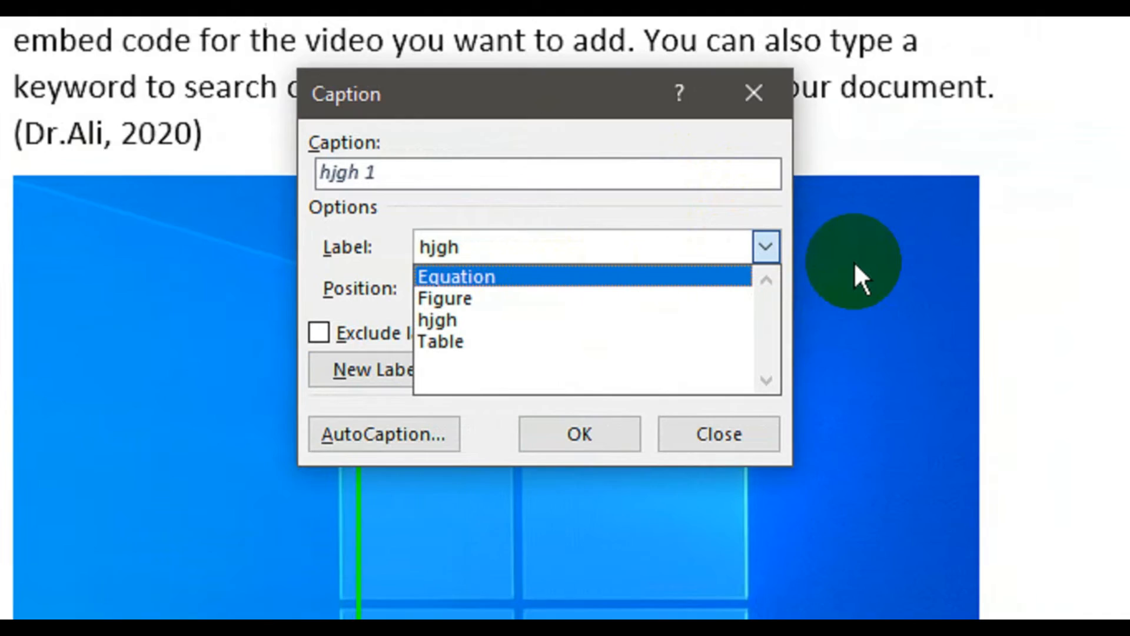
left_click(649, 246)
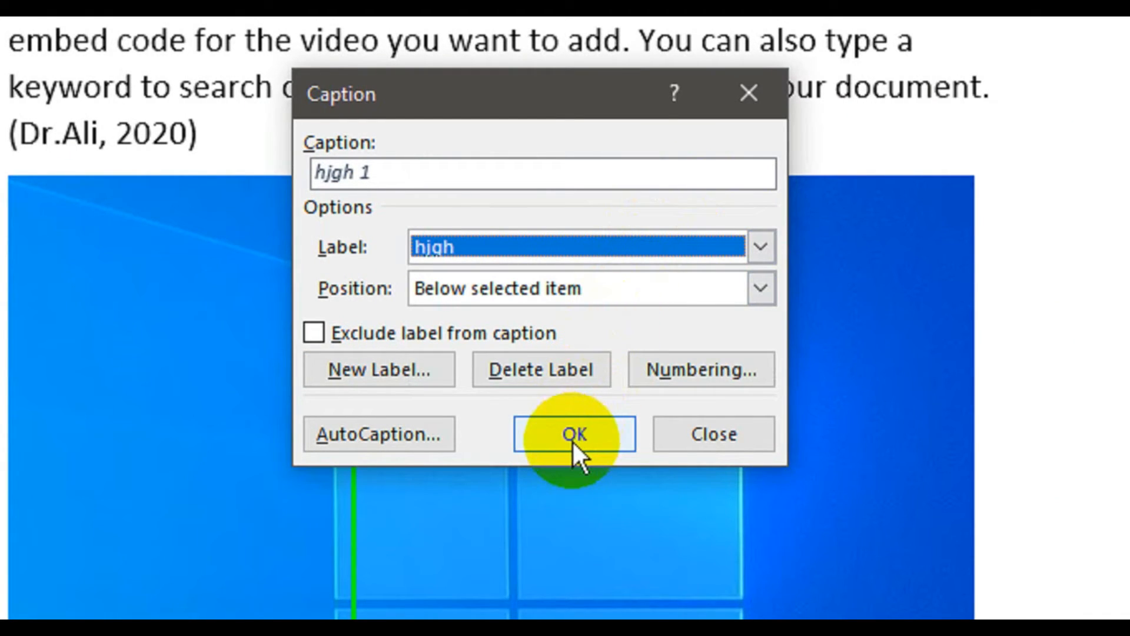
- Keep the 1, 2, 3 numbering format and insert the caption "hjgh 1" below the picture
left_click(694, 371)
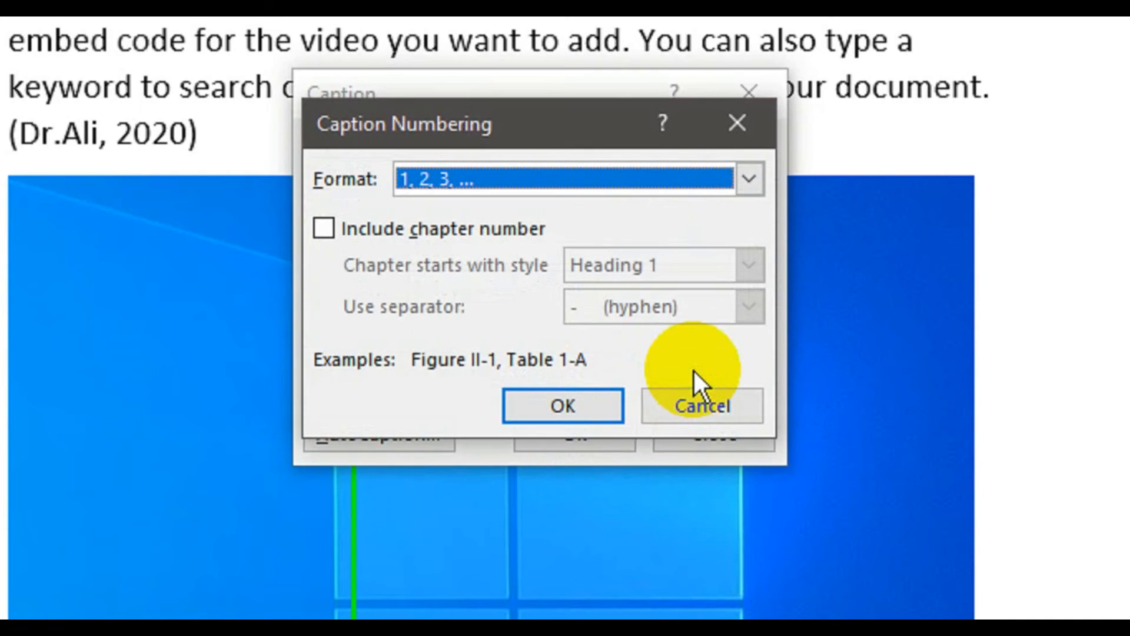
left_click(519, 184)
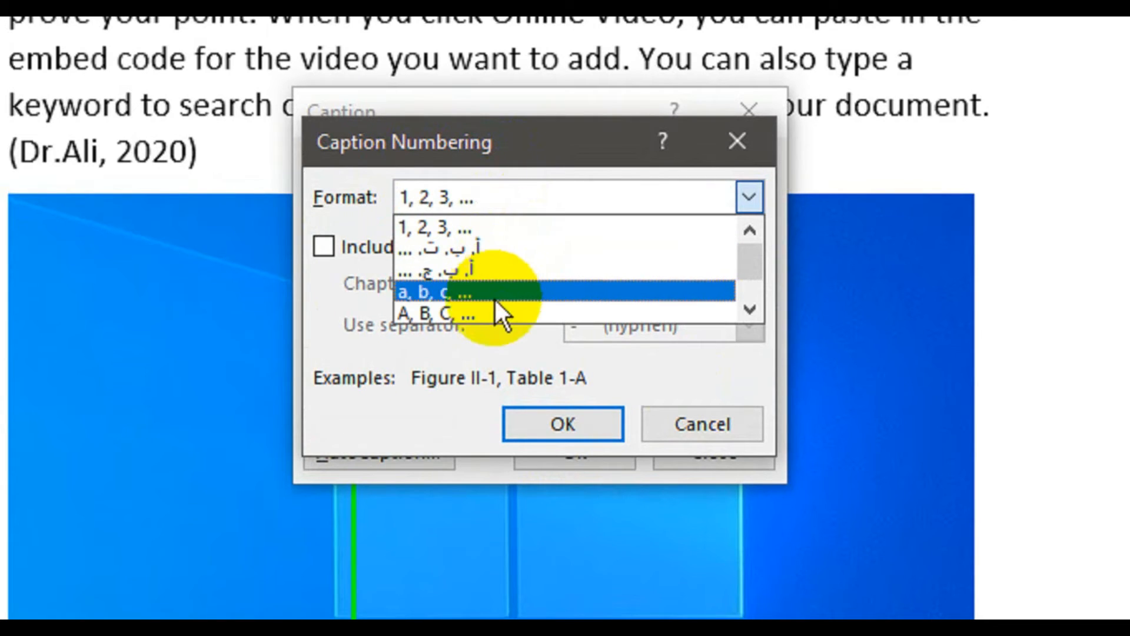
left_click(545, 191)
left_click(538, 426)
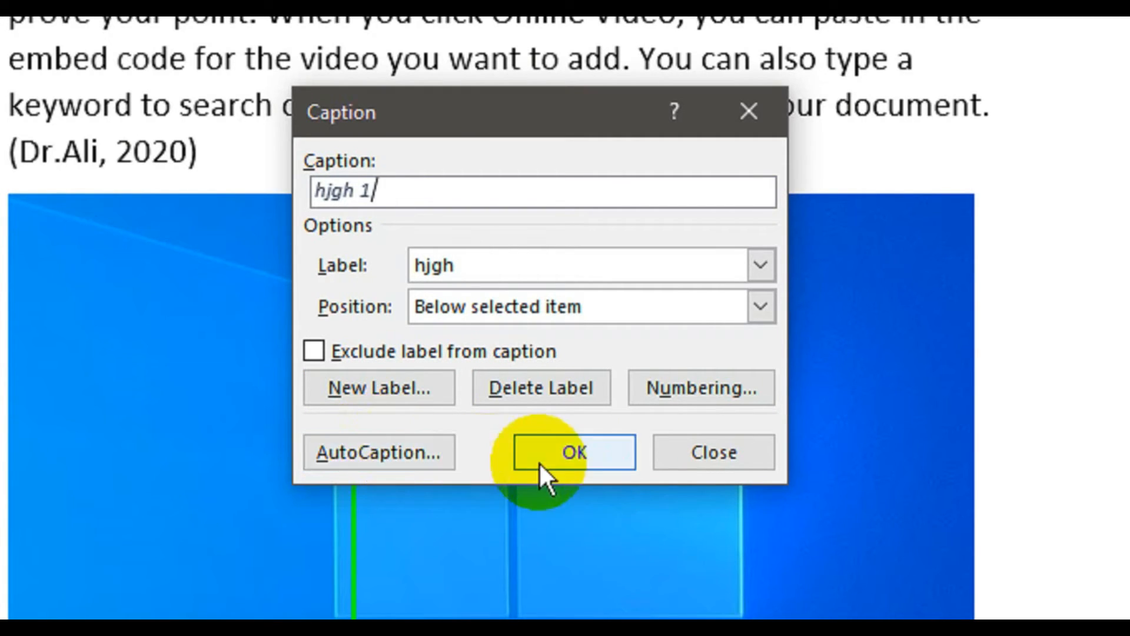
left_click(554, 463)
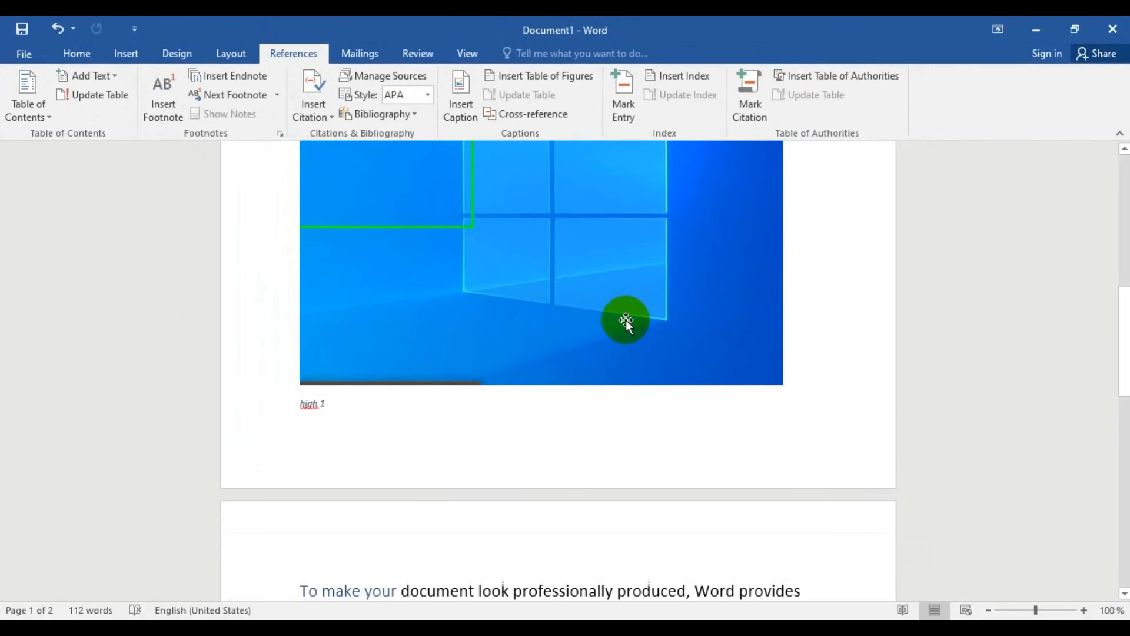
- Insert a table of figures for the caption label "hjgh" below the table of contents, including label and number
scroll(470, 197, "up", 7)
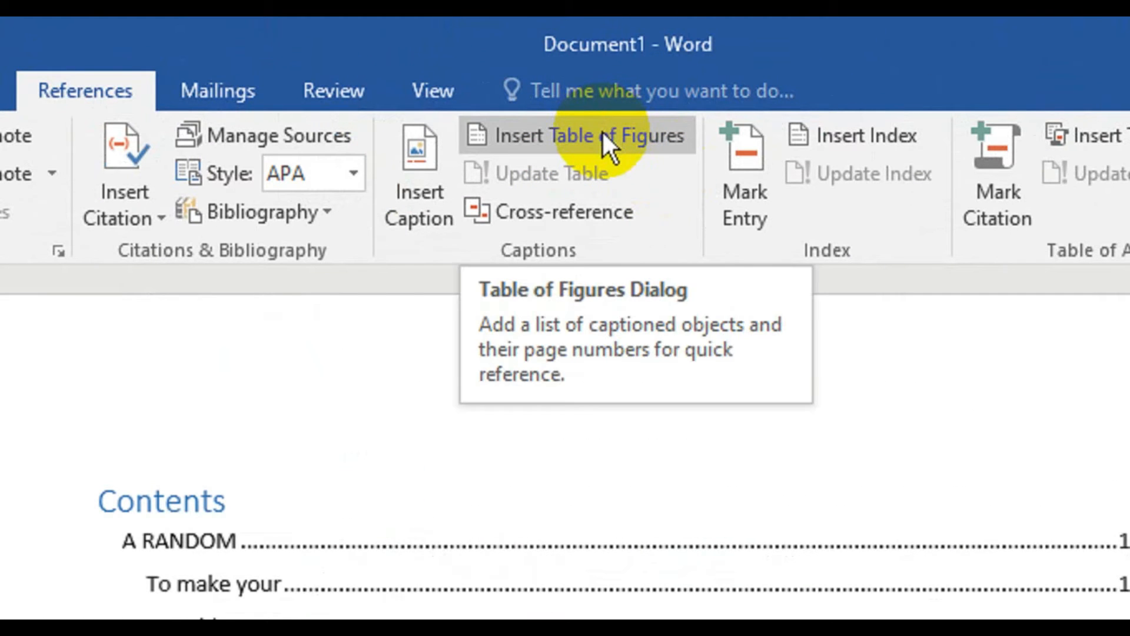
left_click(603, 141)
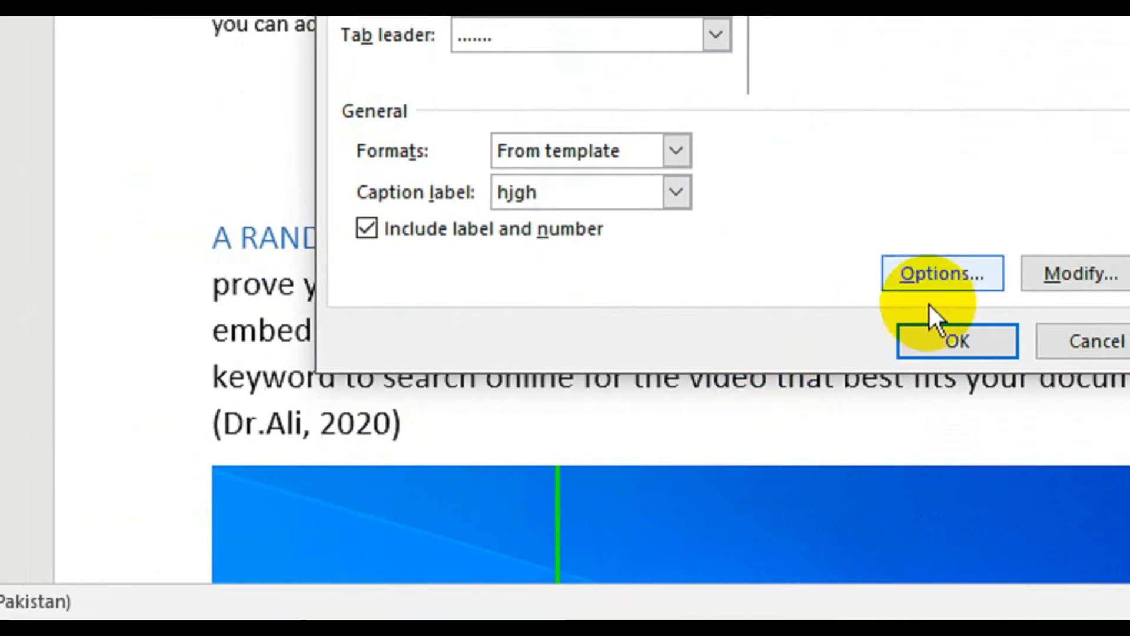
left_click(960, 337)
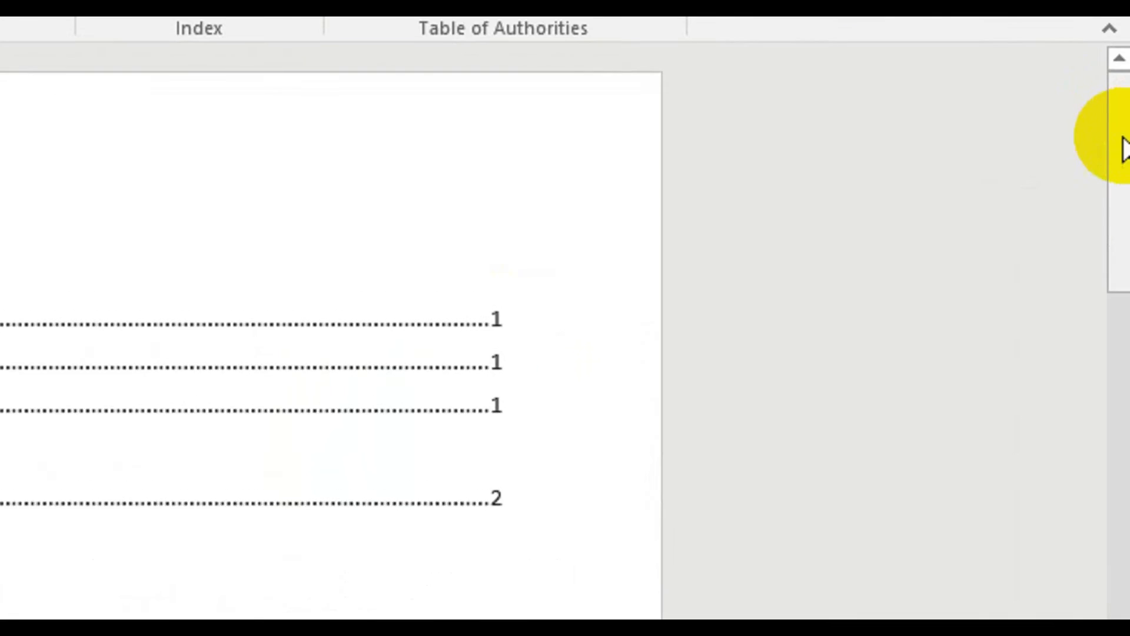
- Insert the picture "nnd" again in the empty line below the "When you apply styles" paragraph
left_click_drag(1118, 169, 1090, 128)
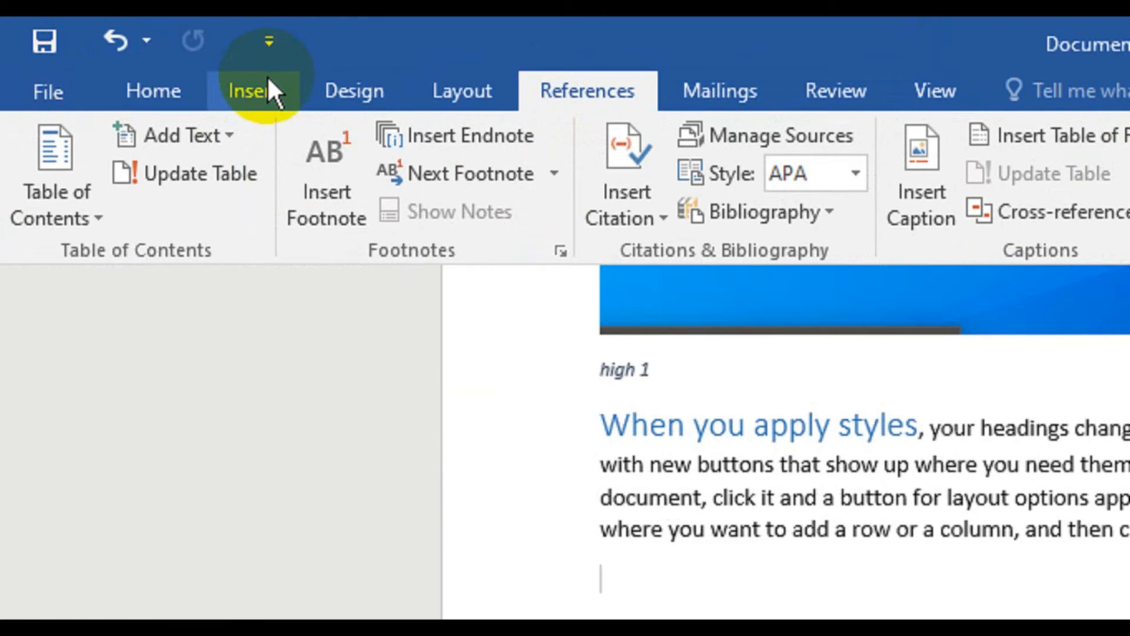
left_click(267, 88)
left_click(312, 188)
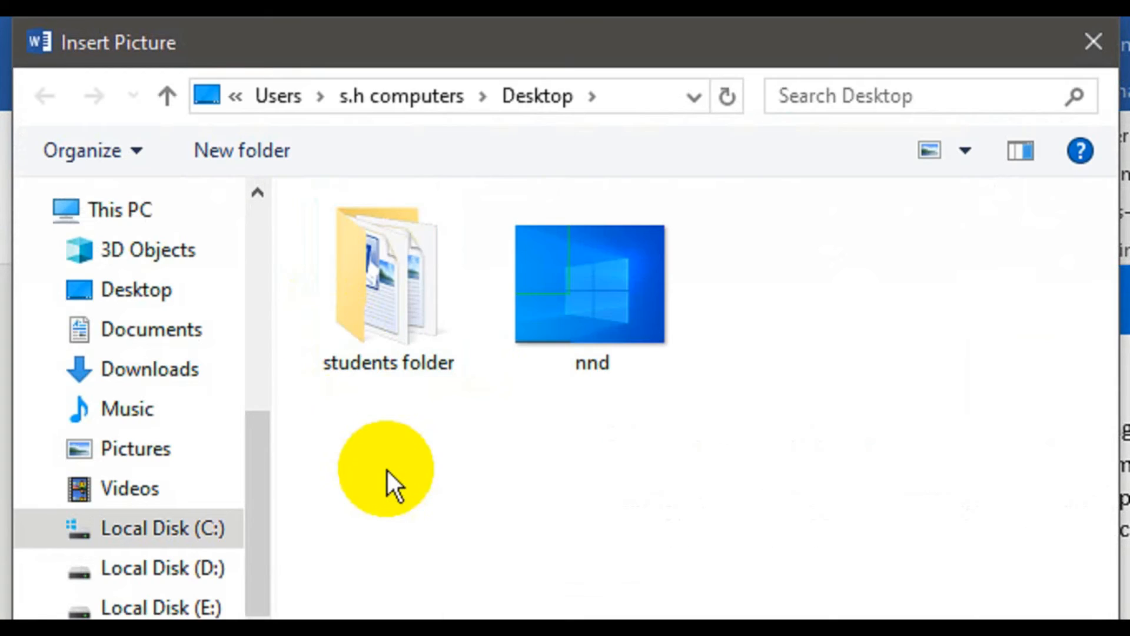
left_click(616, 291)
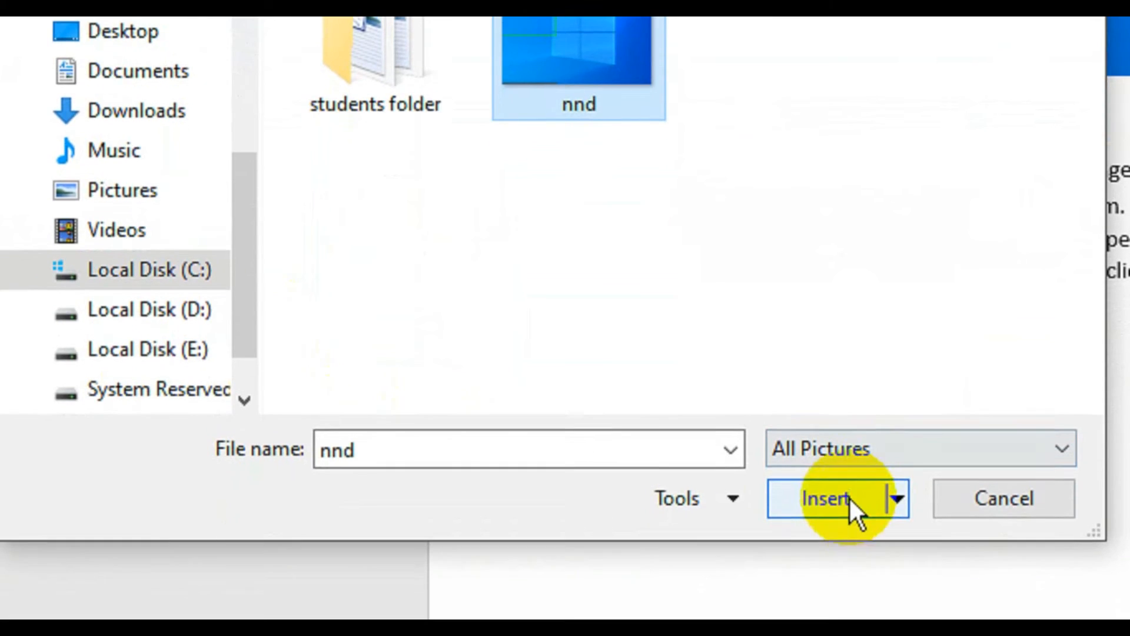
left_click(860, 580)
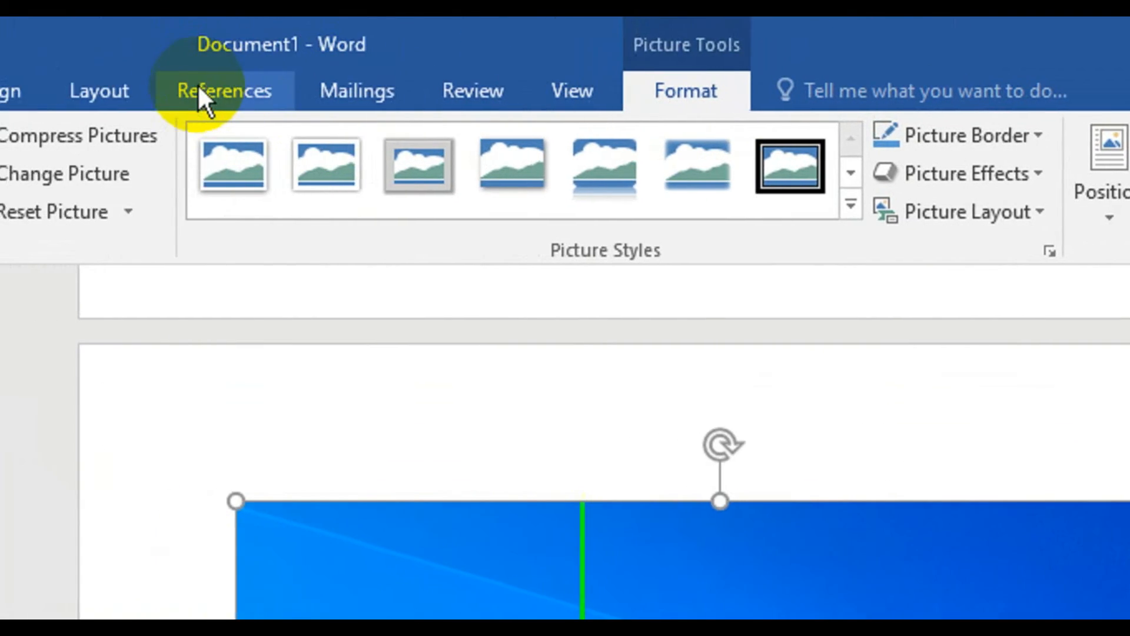
- Caption the second picture below it as "low 1", using a new label "low" and the 1, 2, 3 numbering format
left_click(196, 95)
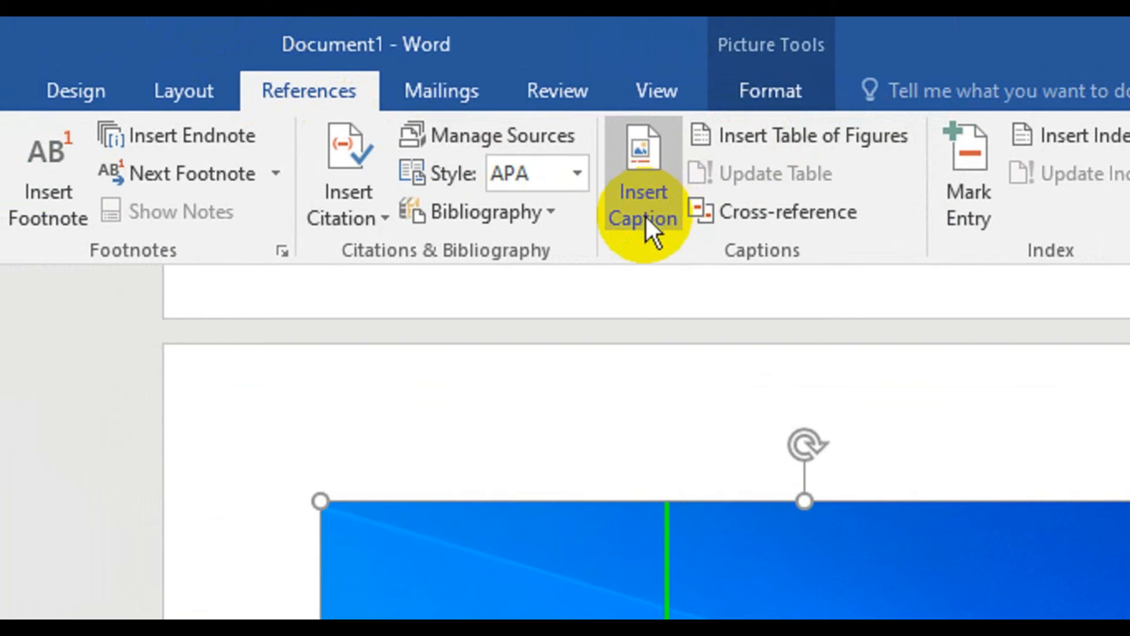
left_click(647, 217)
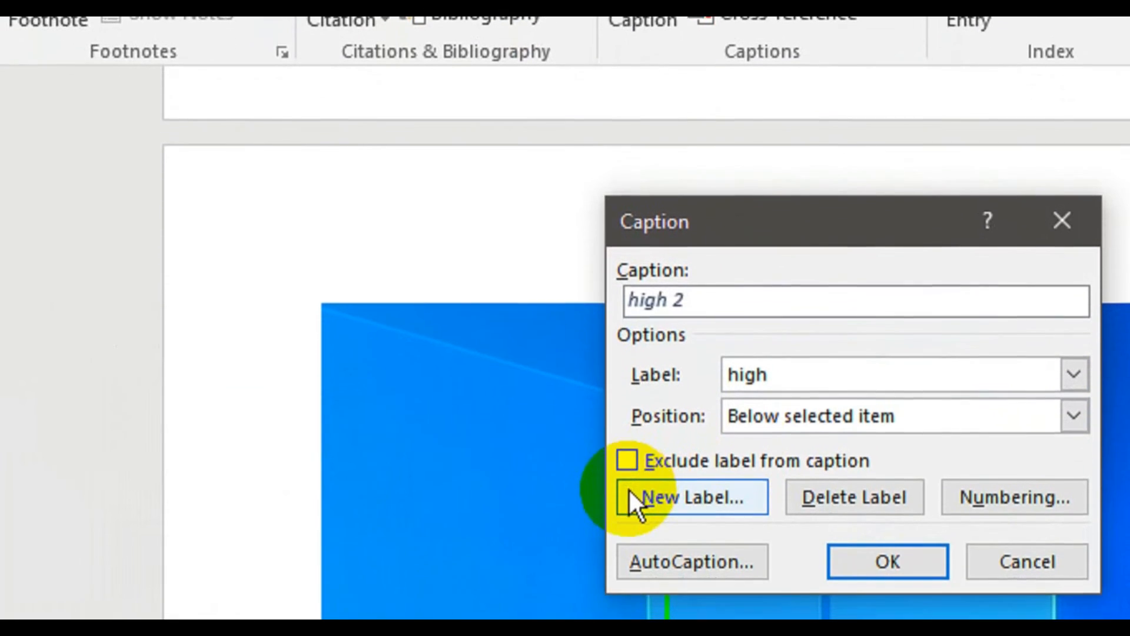
left_click(629, 471)
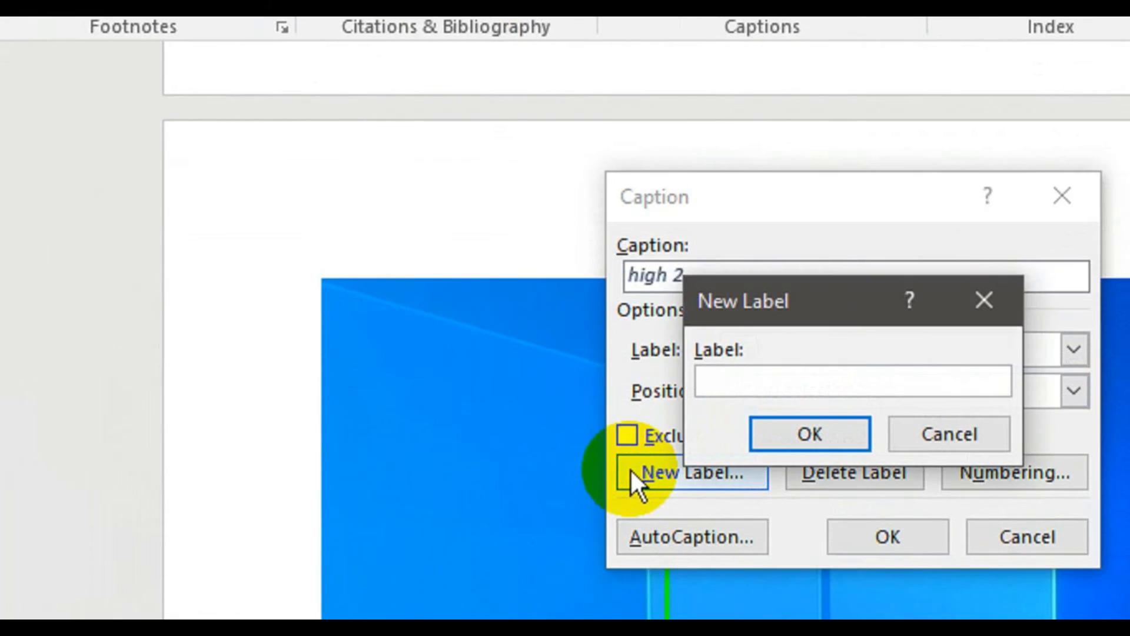
type("low")
key("Return")
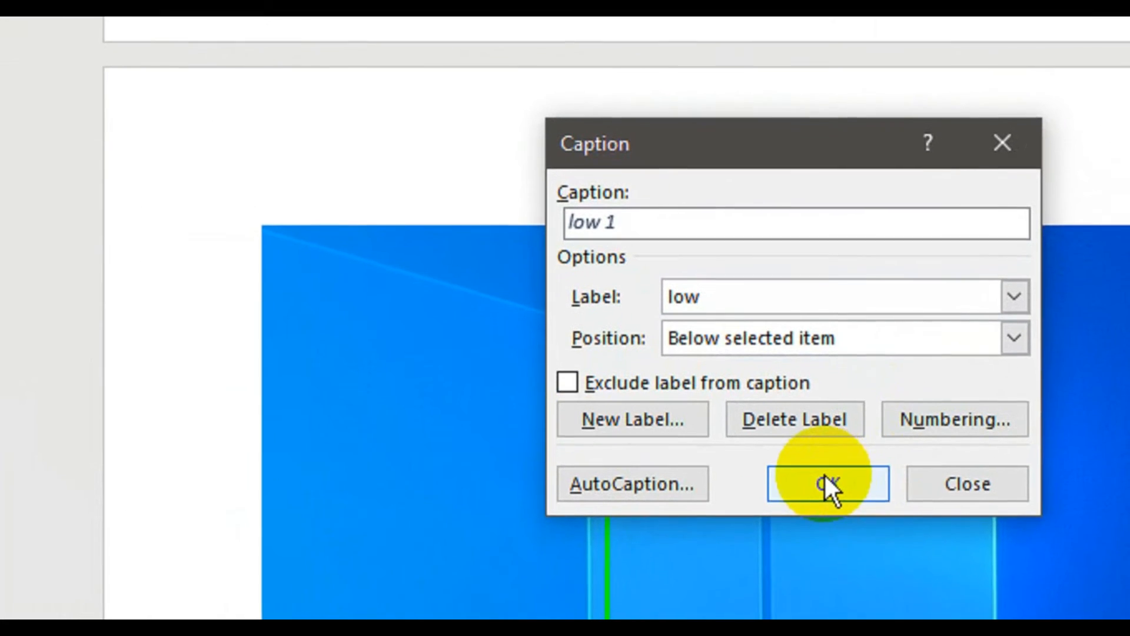
left_click(965, 425)
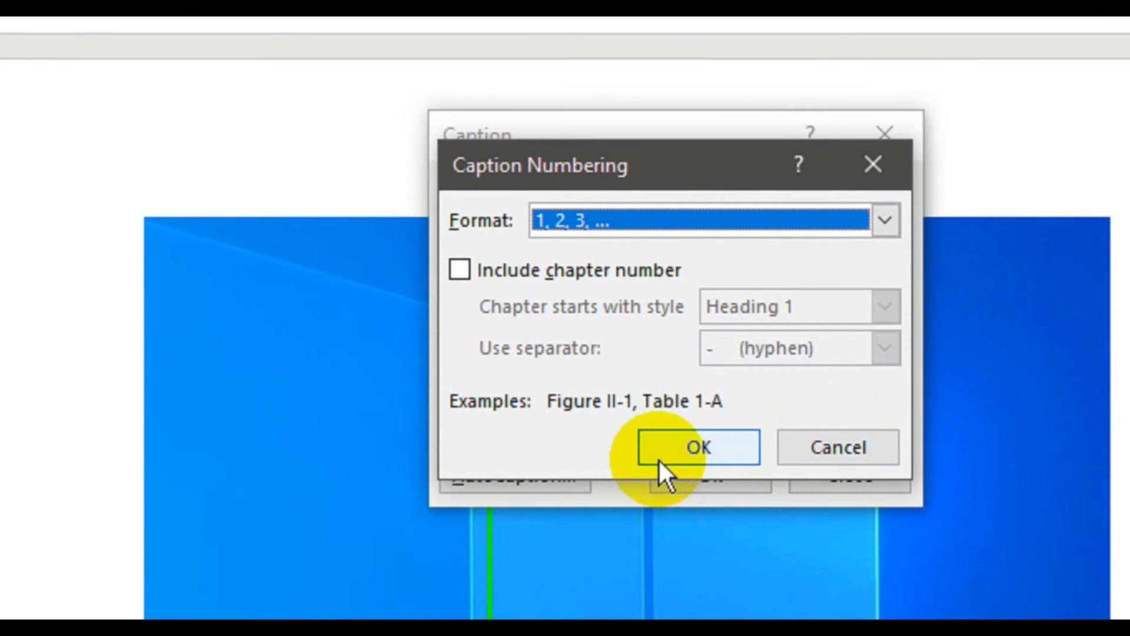
left_click(658, 460)
left_click(676, 479)
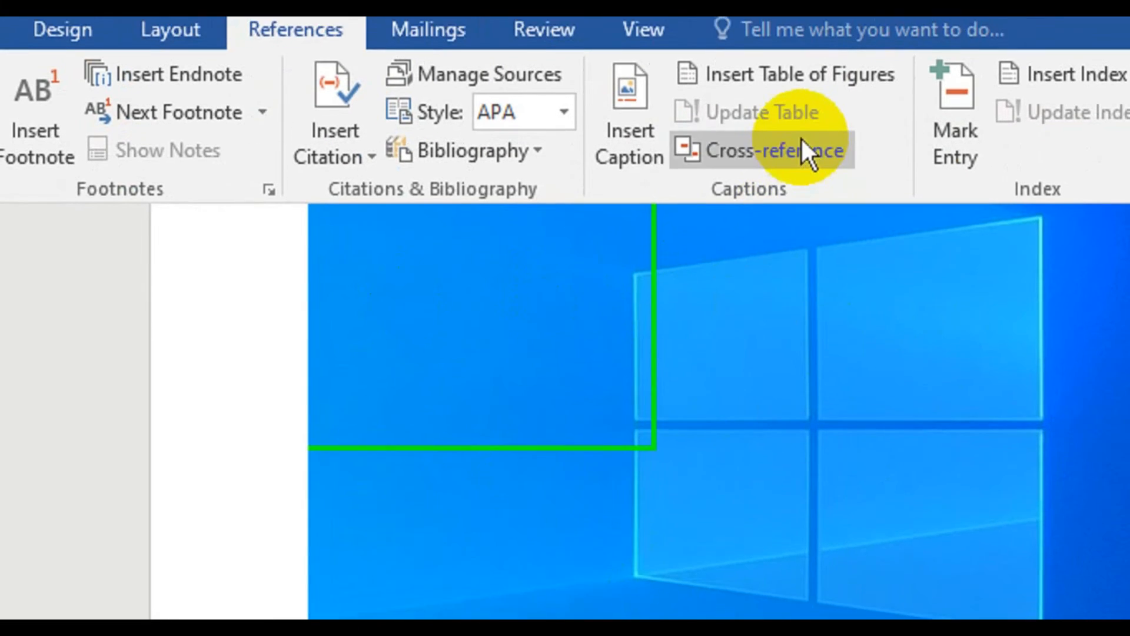
- Update the entire table of figures below the table of contents
left_click(787, 415)
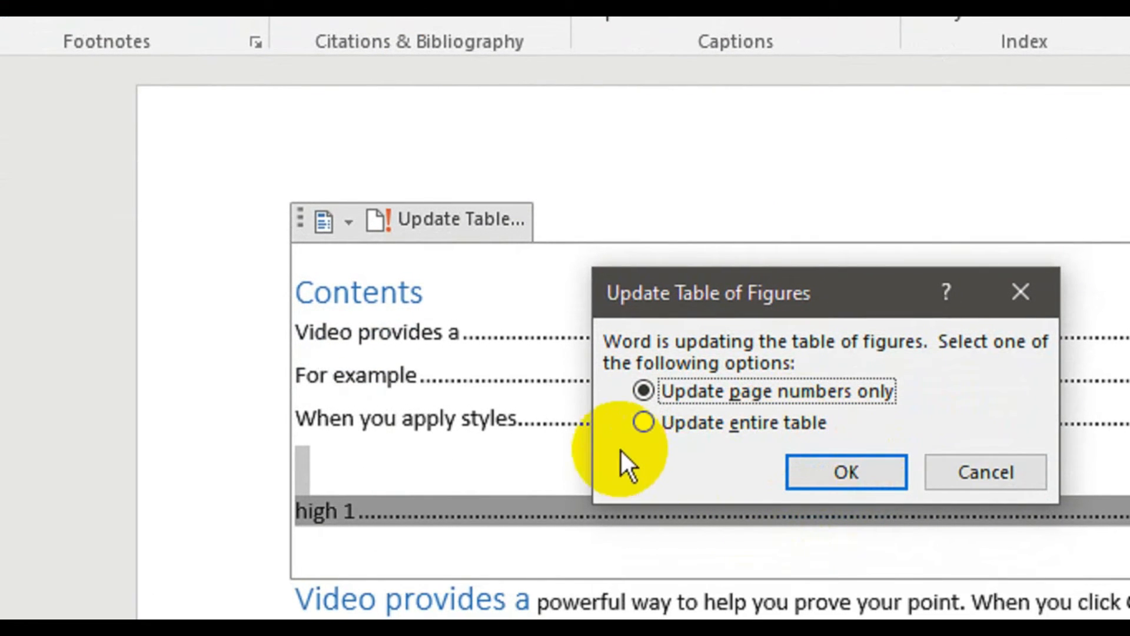
left_click(655, 422)
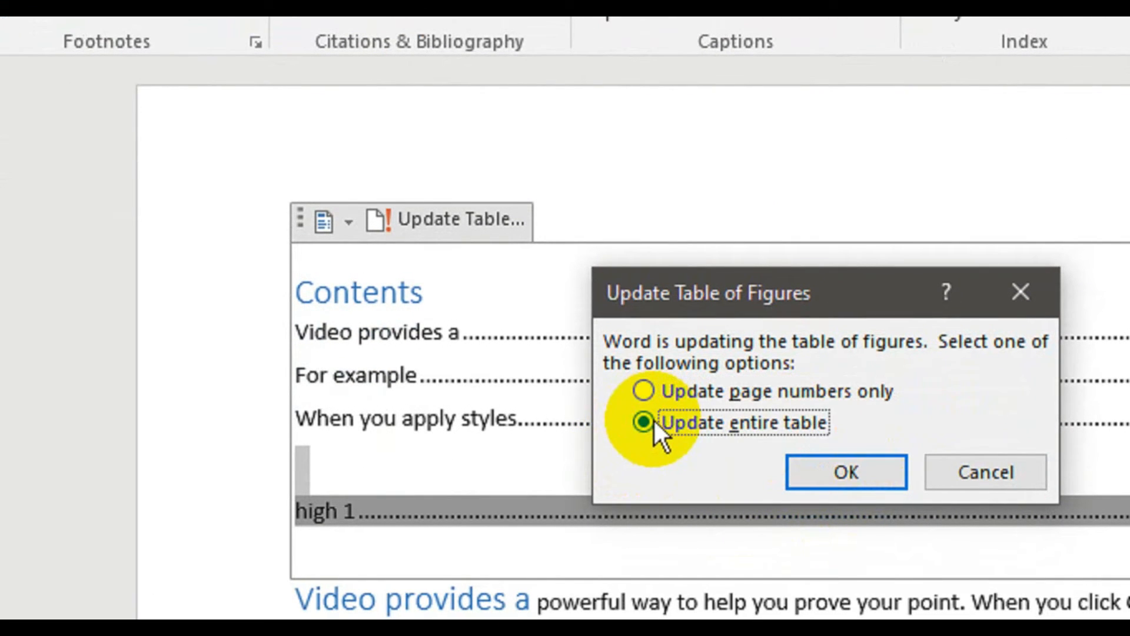
left_click(838, 464)
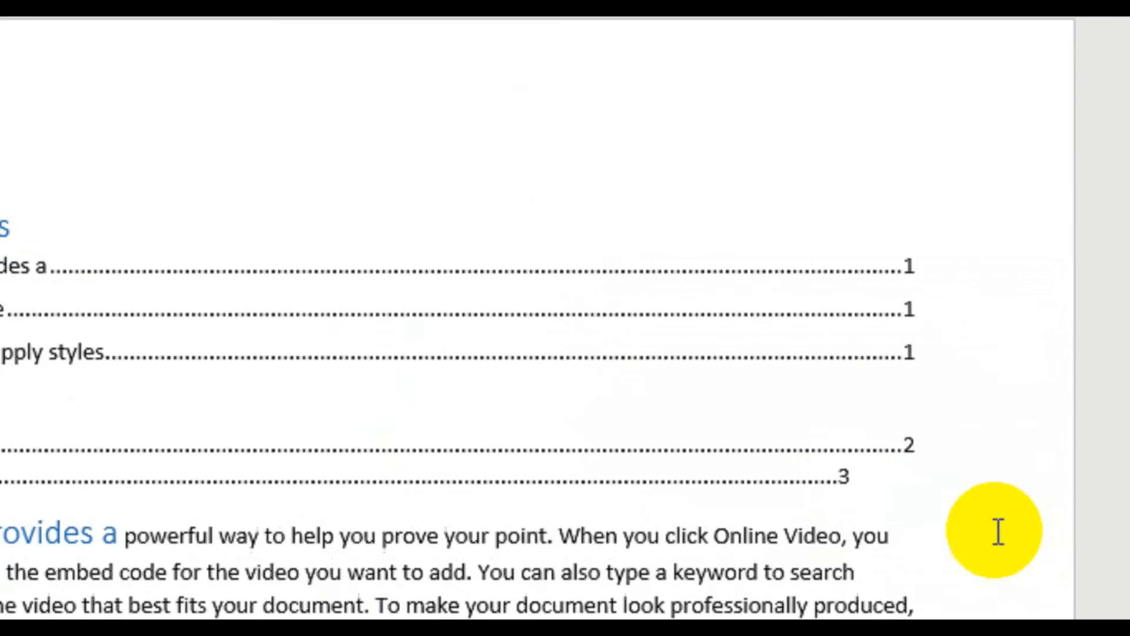
left_click(997, 531)
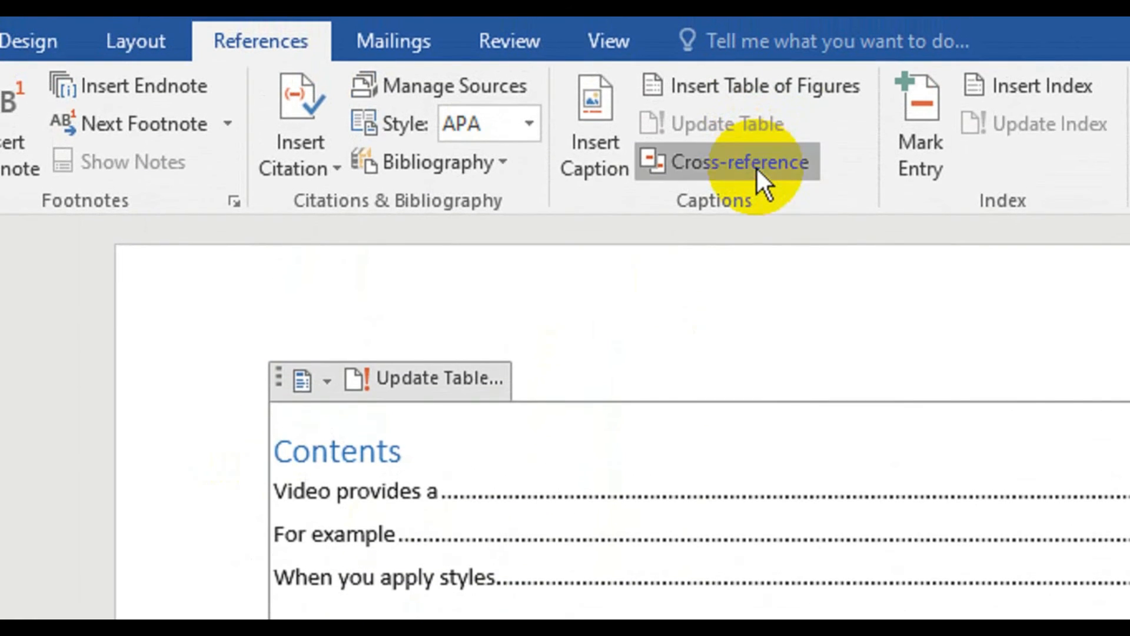
- Insert hyperlinked entire-caption cross-references to "low 1" and "high 1" below the table of figures, and follow the "low 1" link
left_click(757, 168)
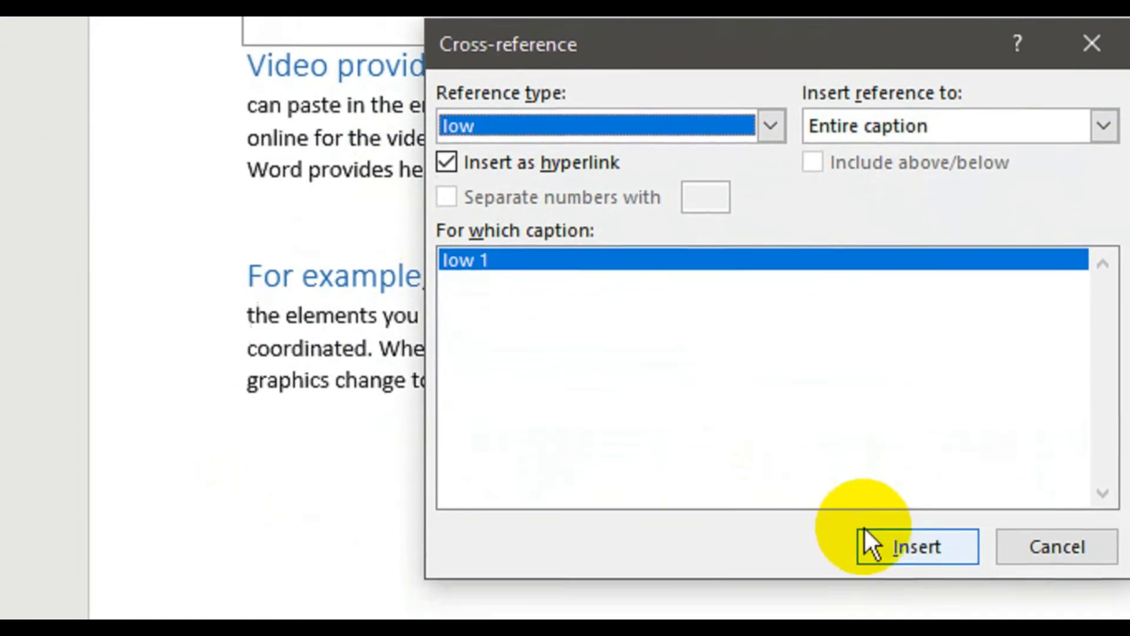
left_click(864, 533)
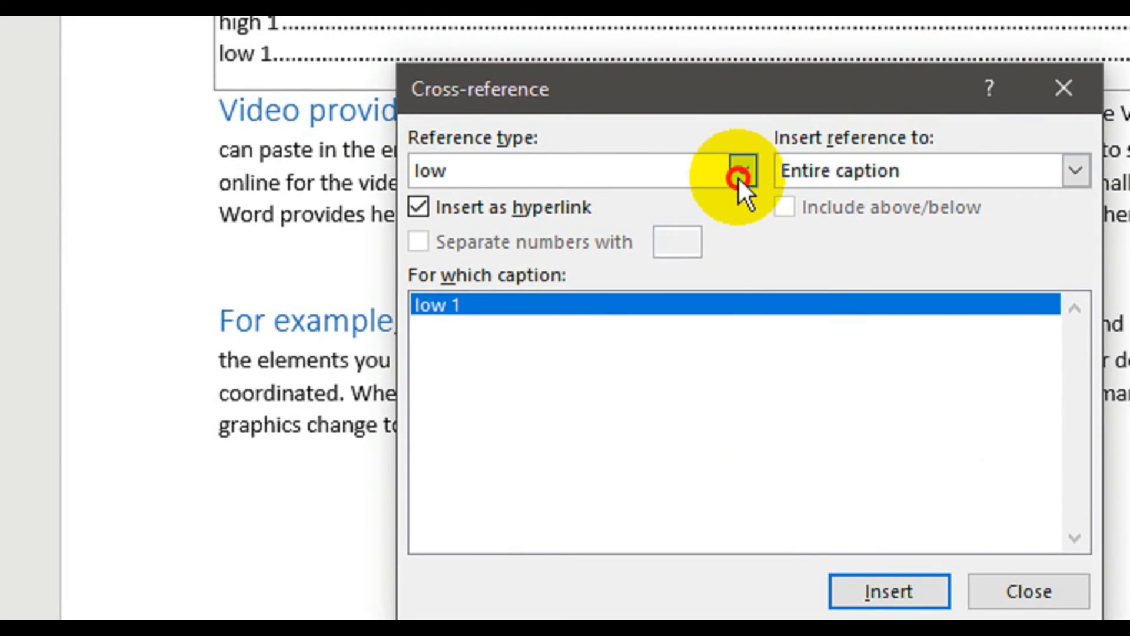
left_click(742, 59)
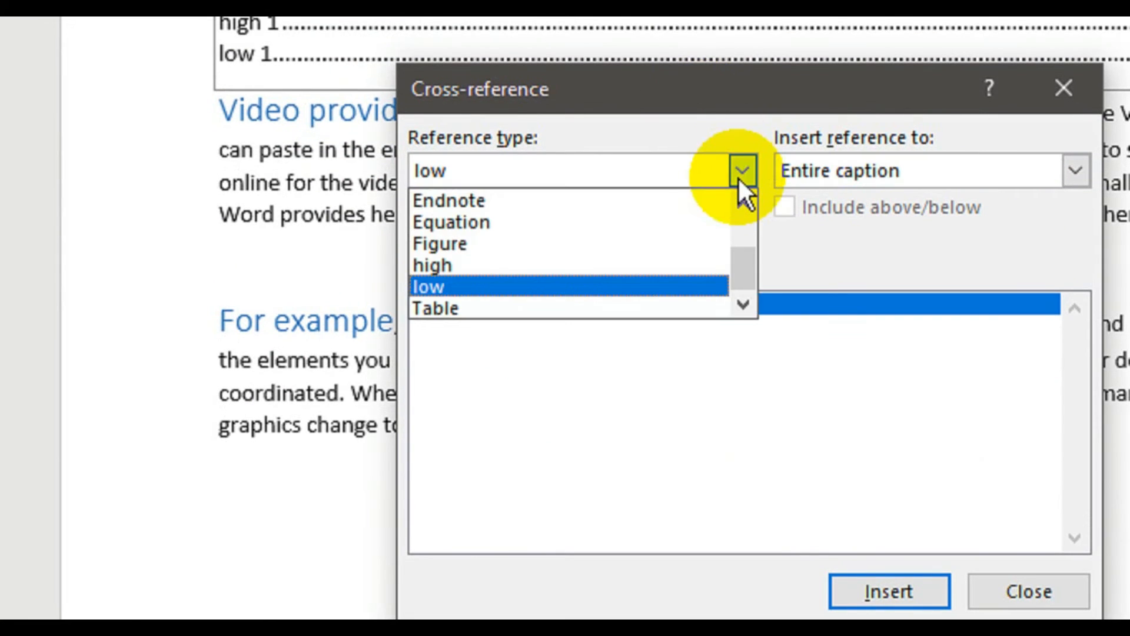
left_click(617, 268)
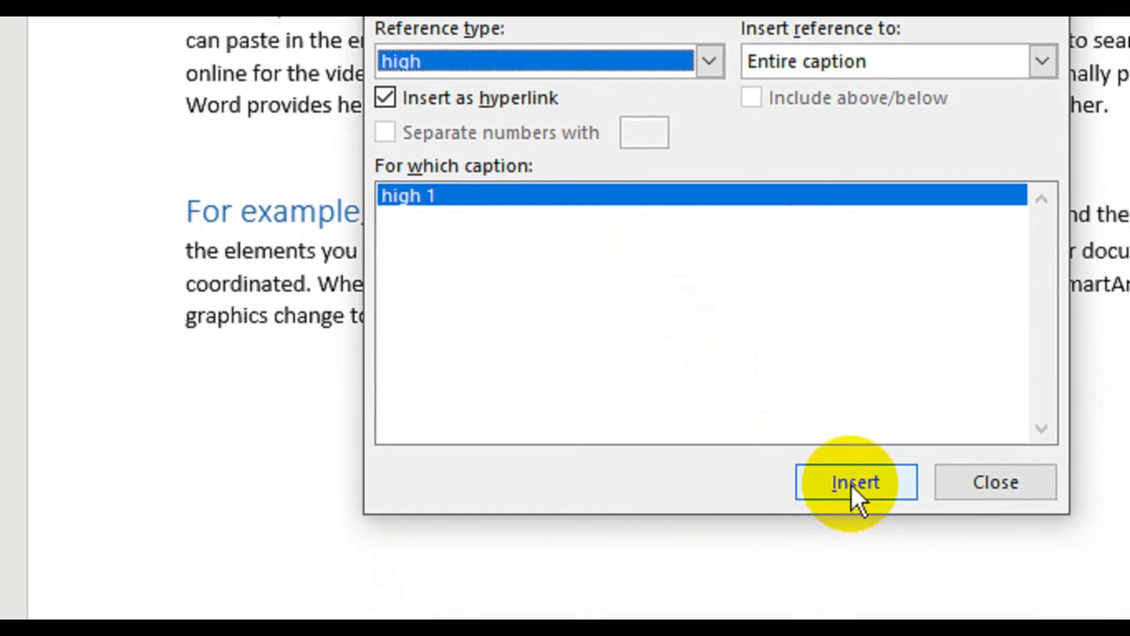
left_click(883, 584)
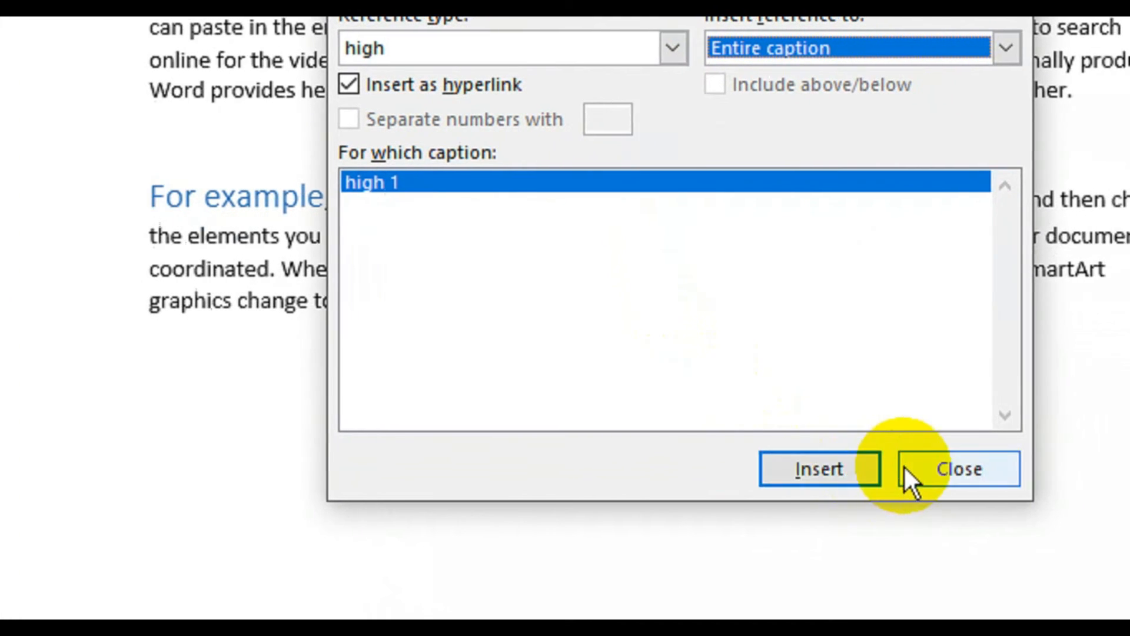
left_click(1012, 465)
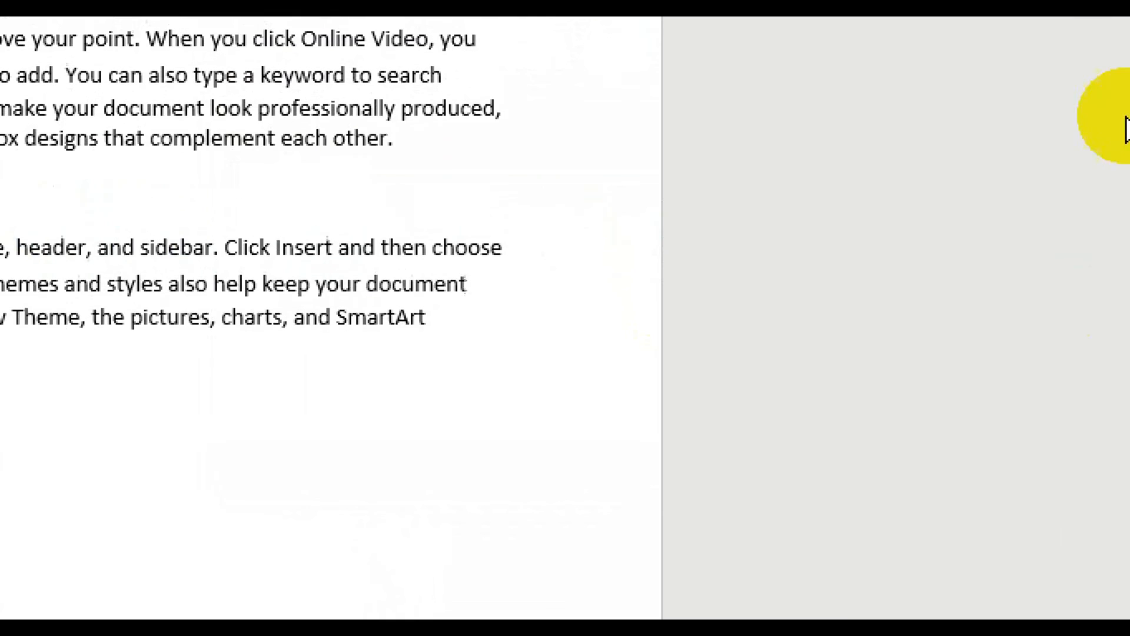
left_click_drag(1114, 162, 1109, 96)
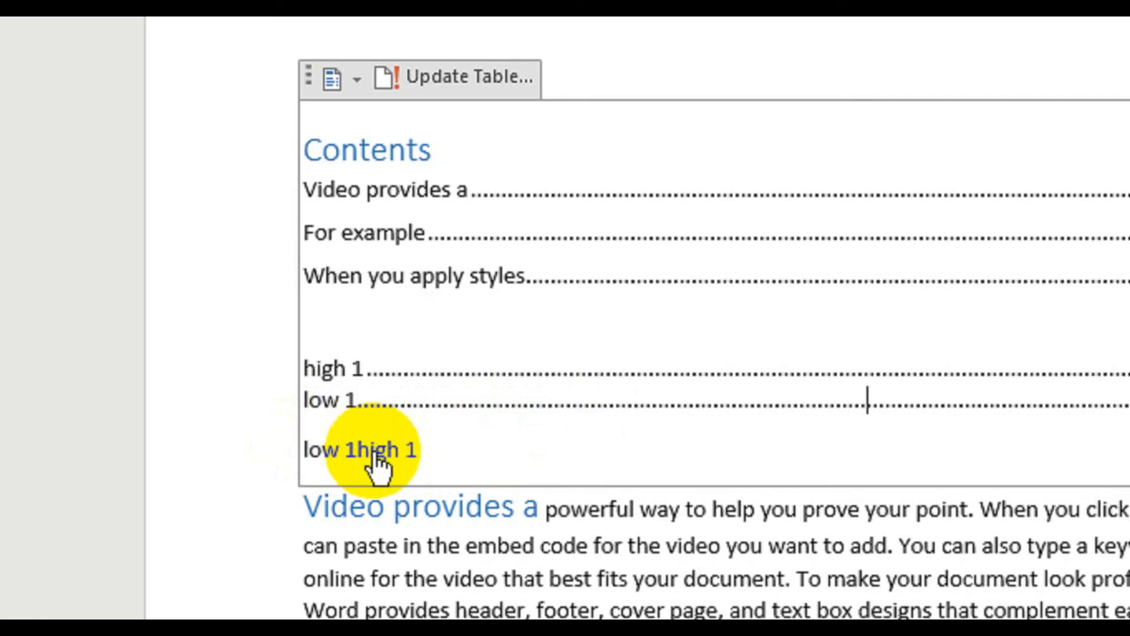
left_click(321, 455, "ctrl")
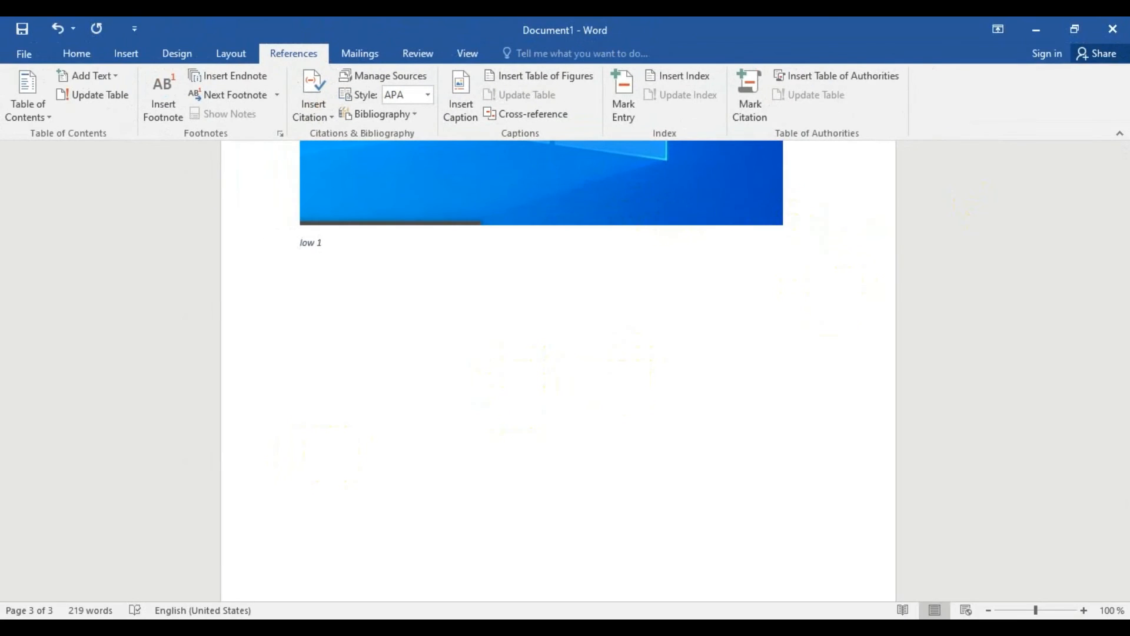
- Mark the word "SmartArt" in the "For example" paragraph as a main index entry for the current page
left_click_drag(1124, 524, 1069, 182)
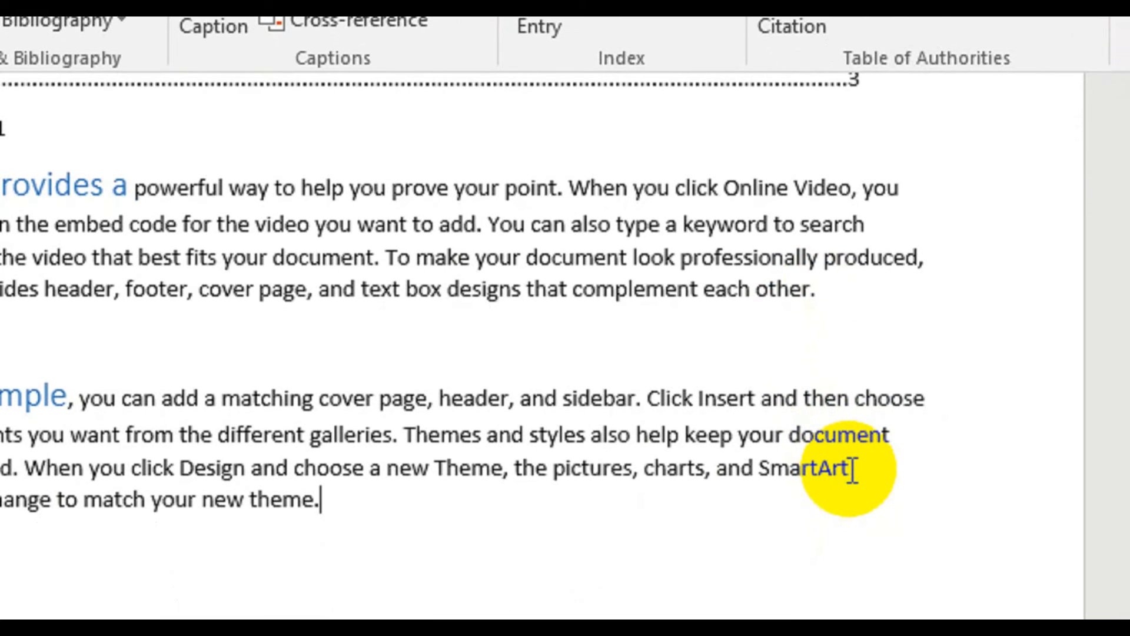
left_click_drag(852, 469, 757, 463)
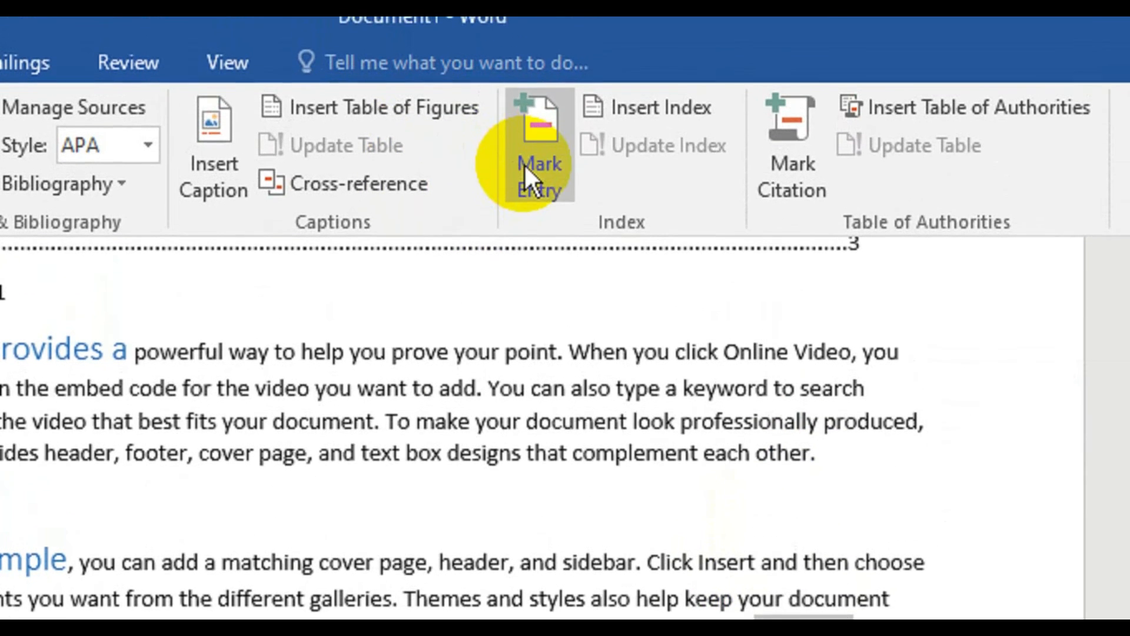
left_click(525, 56)
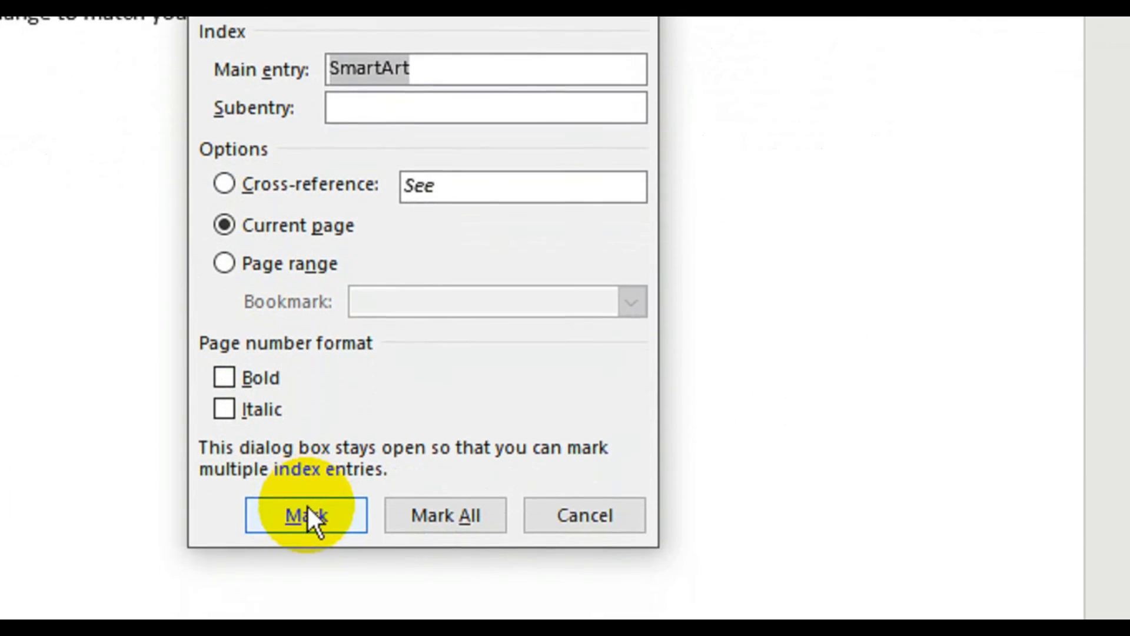
left_click(306, 506)
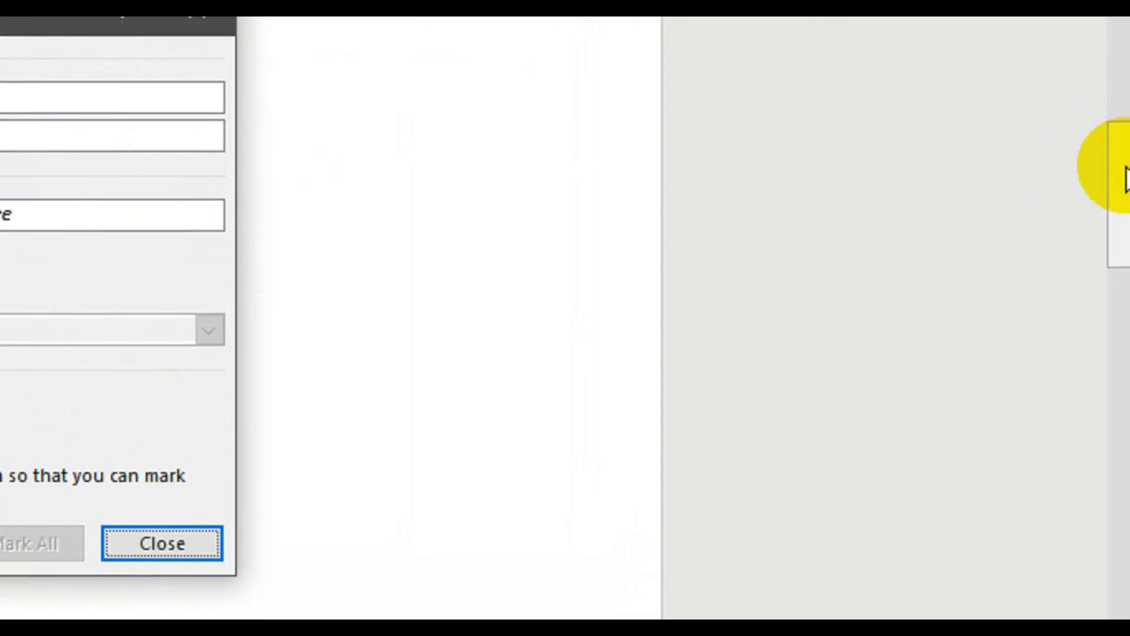
- Mark the word "header" in the "Video provides a" paragraph as a current-page index entry and hide the formatting marks
left_click_drag(1124, 177, 1083, 60)
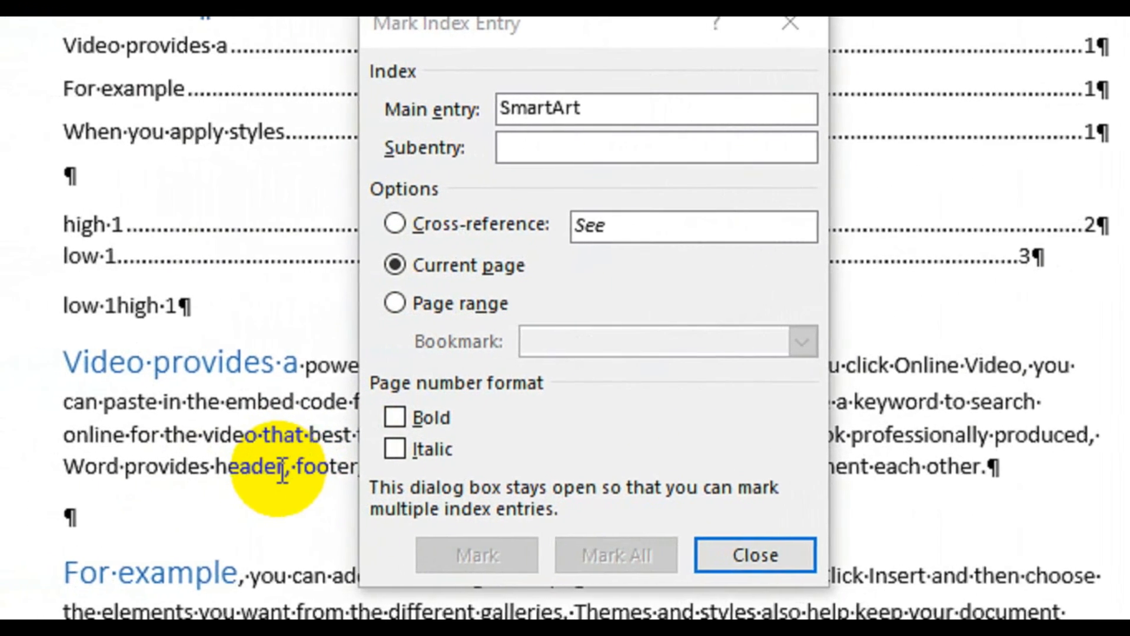
left_click_drag(191, 480, 121, 464)
left_click_drag(252, 453, 251, 454)
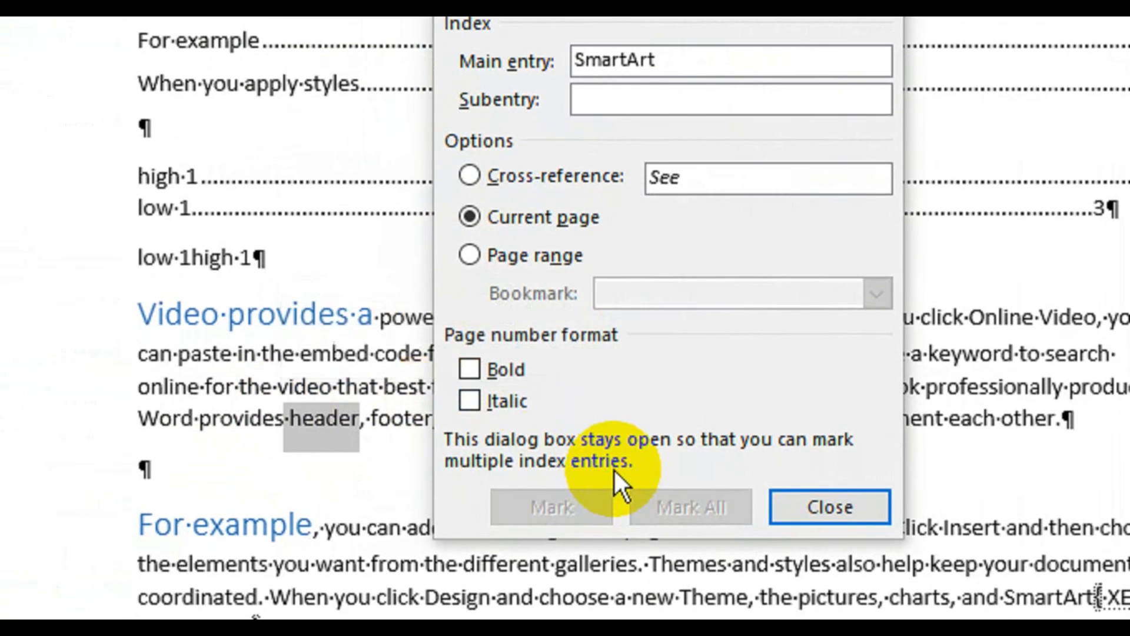
left_click(594, 385)
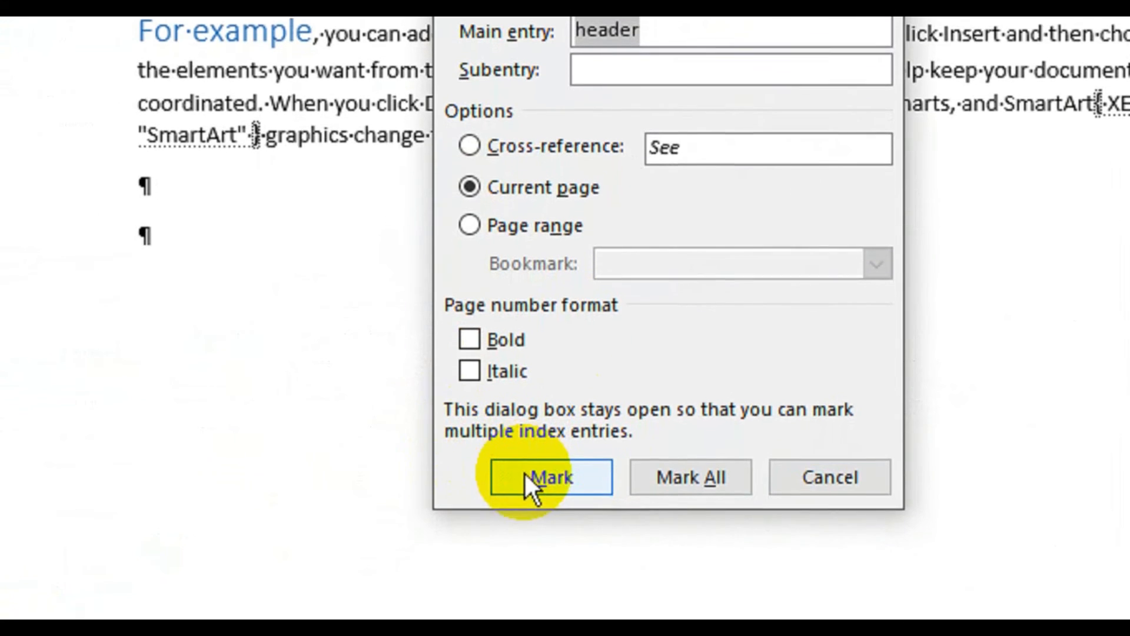
left_click(526, 505)
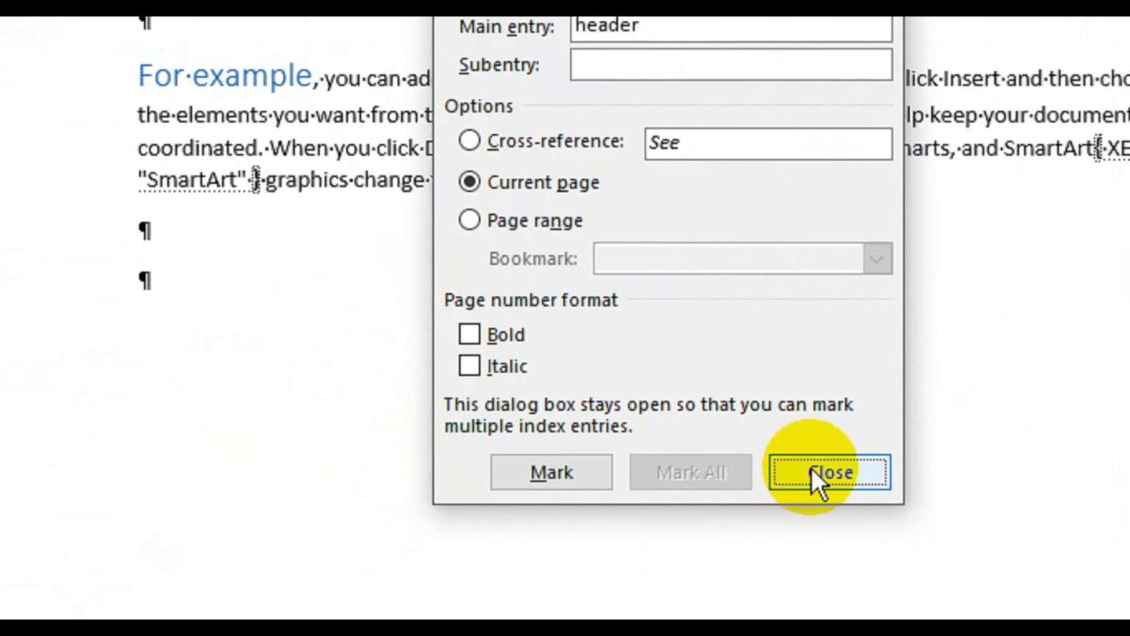
left_click(812, 467)
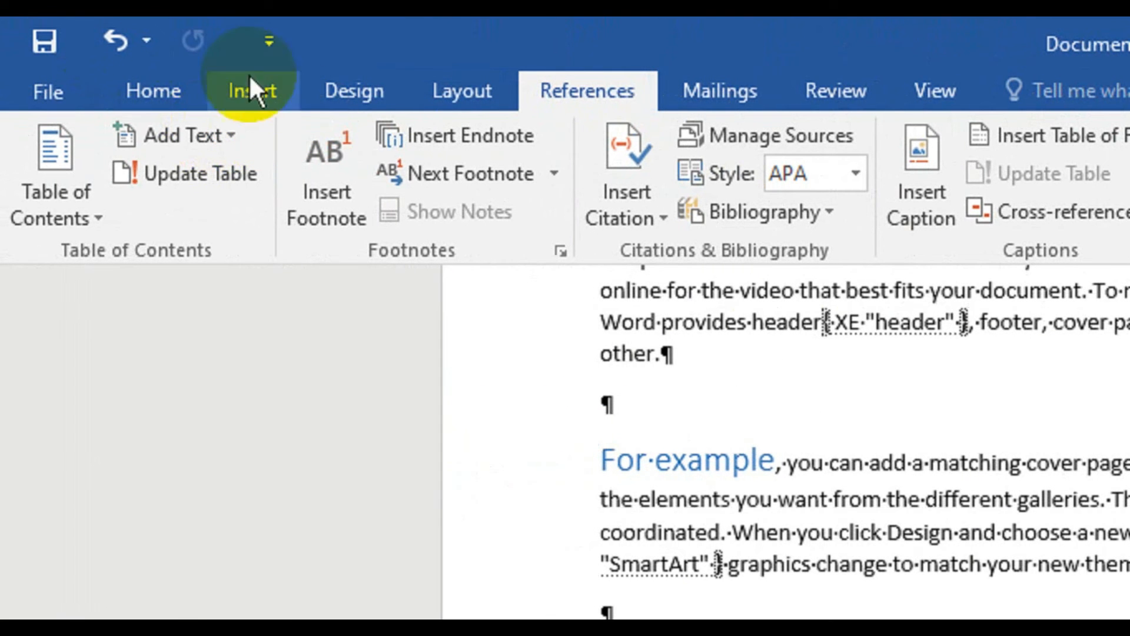
left_click(165, 87)
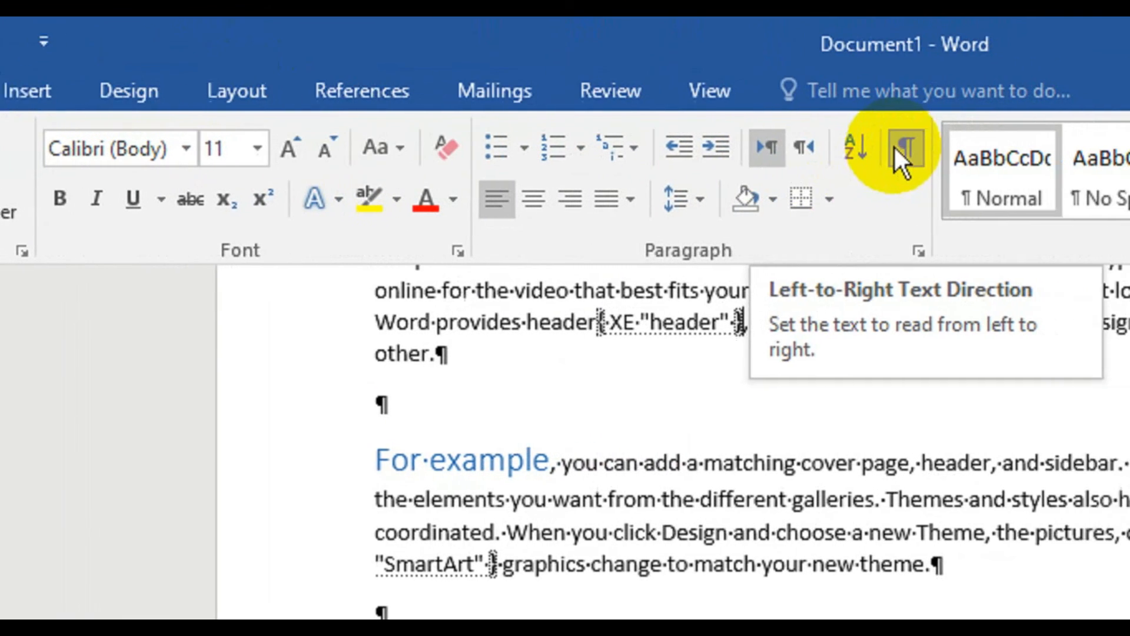
left_click(859, 146)
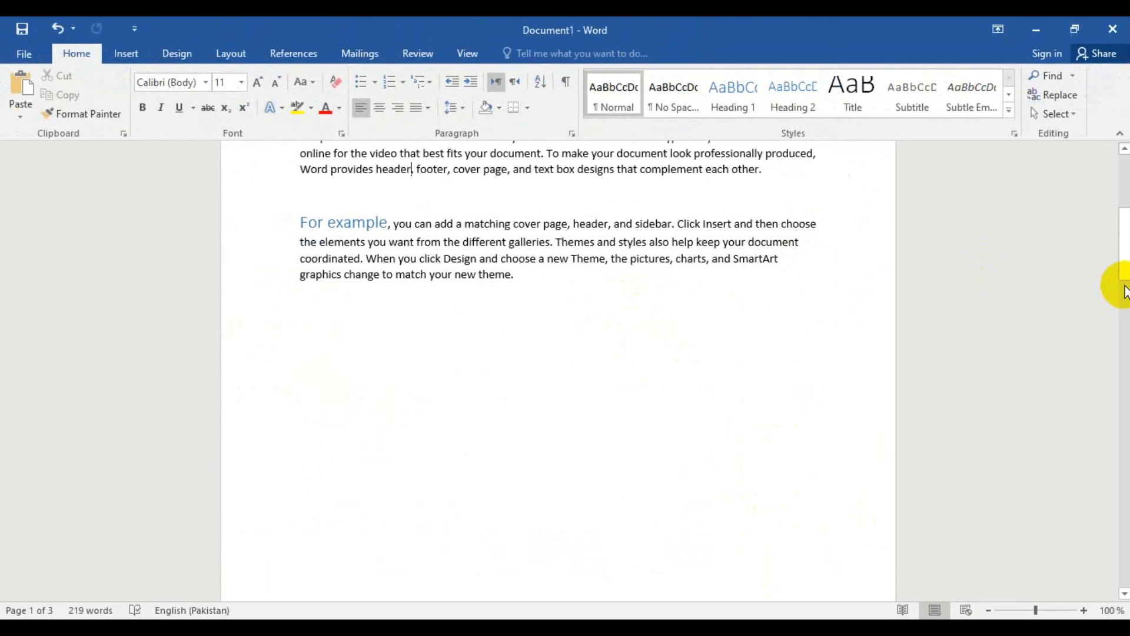
- Insert an indented two-column index in the template format below the "low 1" caption on the last page
left_click_drag(1122, 268, 1125, 556)
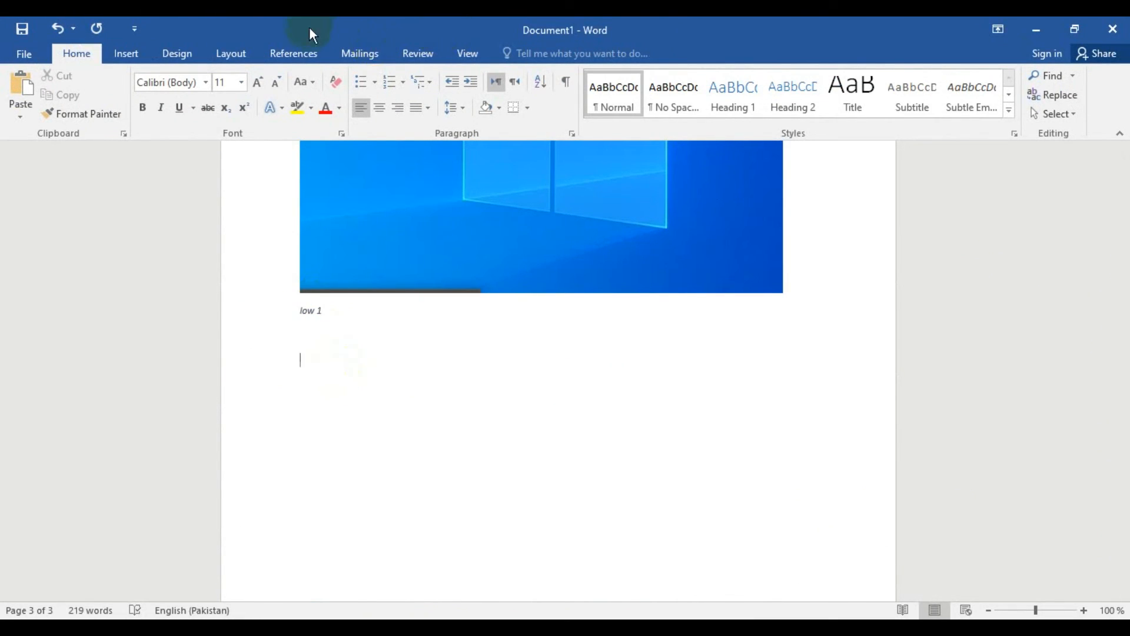
left_click(292, 54)
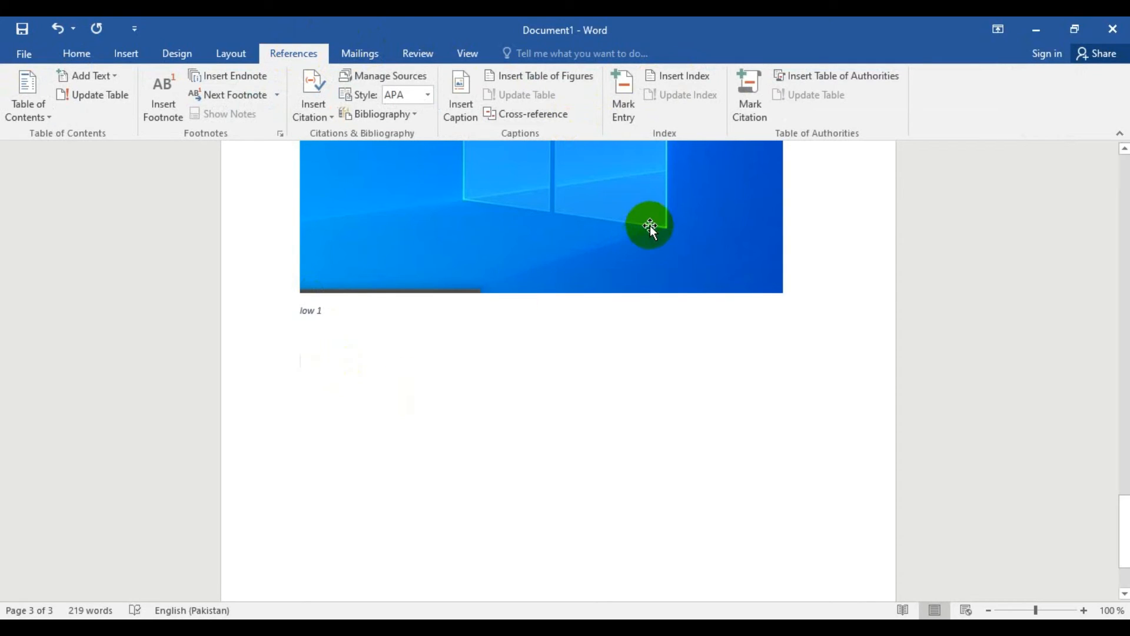
left_click(690, 77)
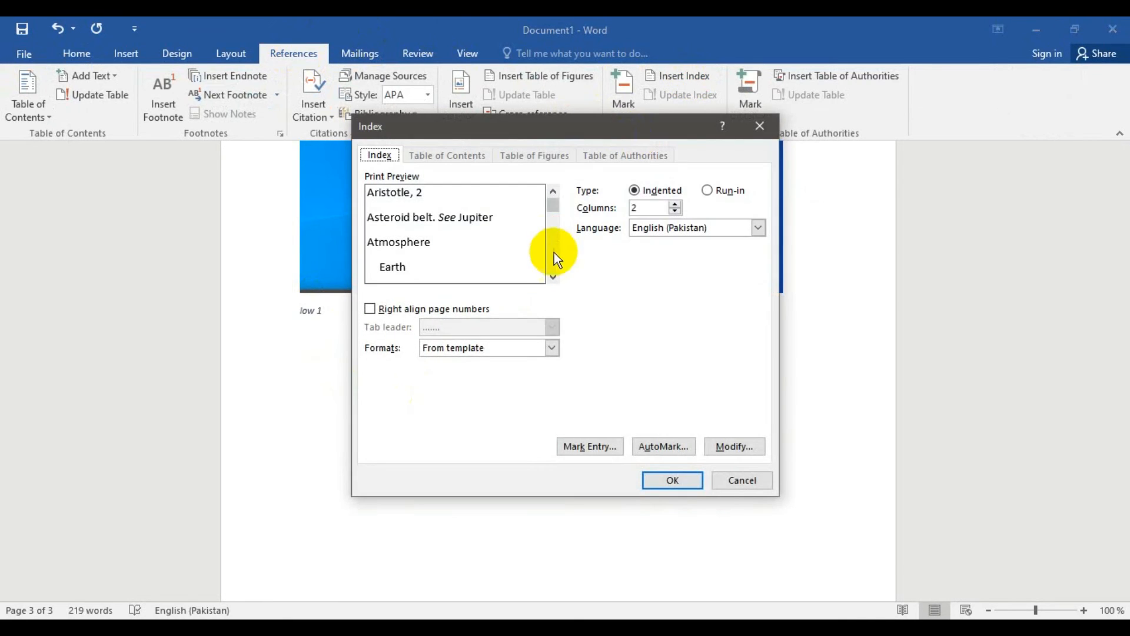
left_click(661, 483)
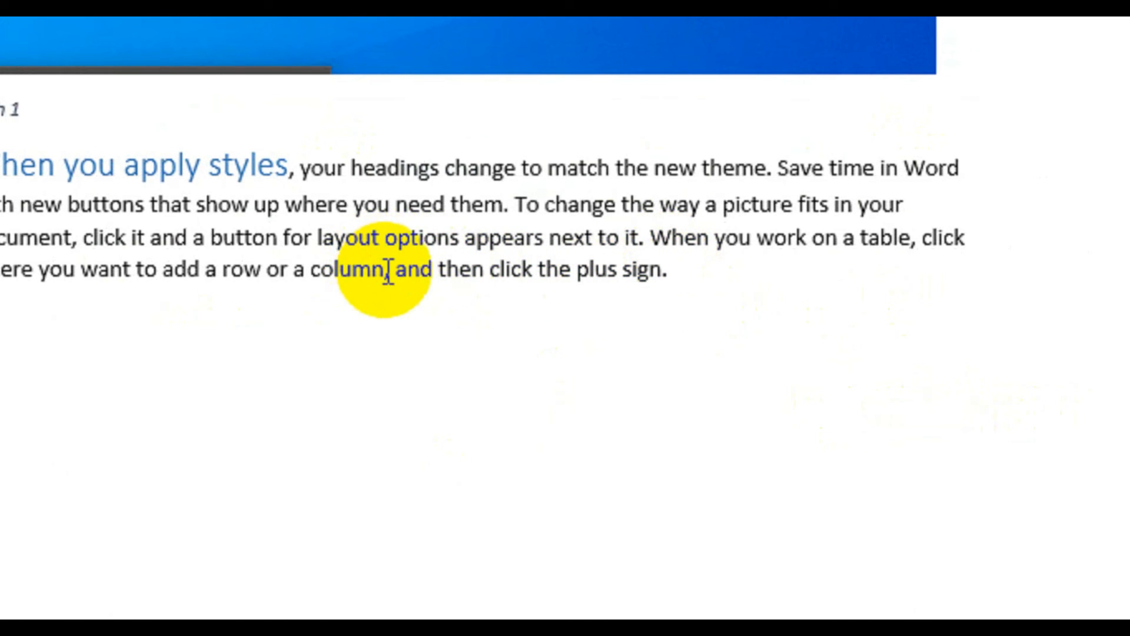
- Mark the word "column" in the "When you apply styles" paragraph as a current-page index entry and hide the formatting marks
left_click_drag(386, 271, 305, 270)
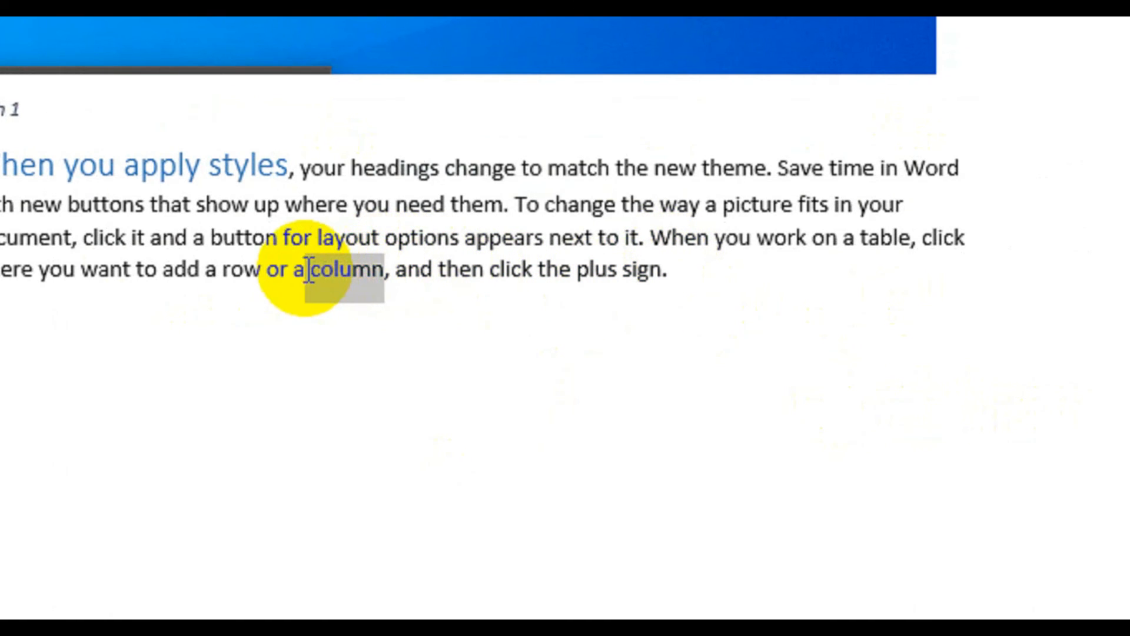
left_click(611, 189)
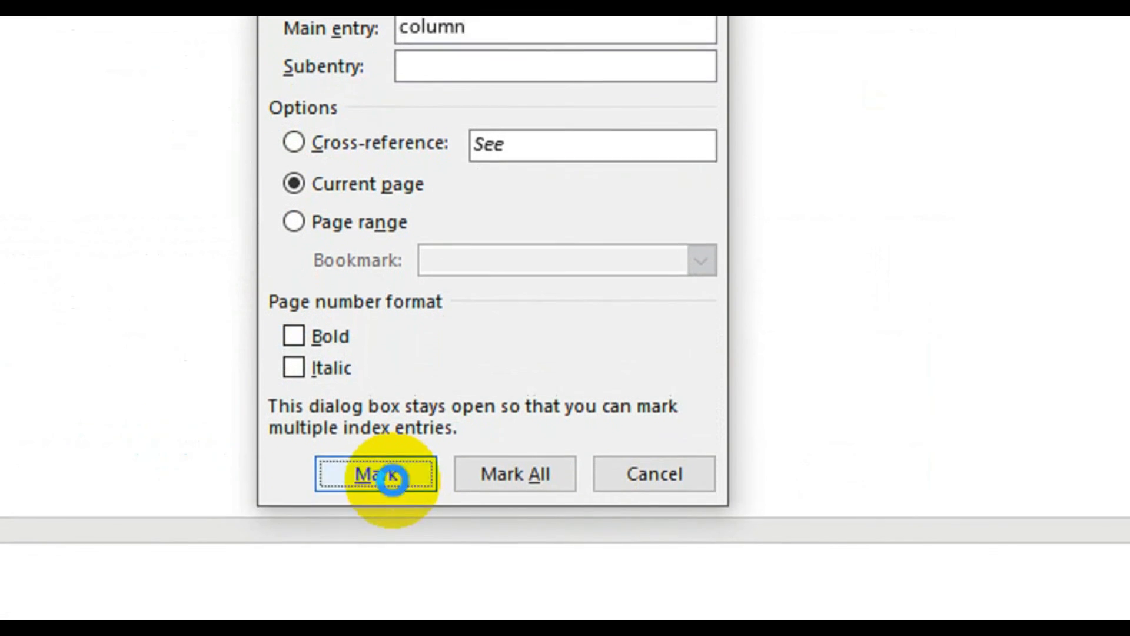
left_click(388, 518)
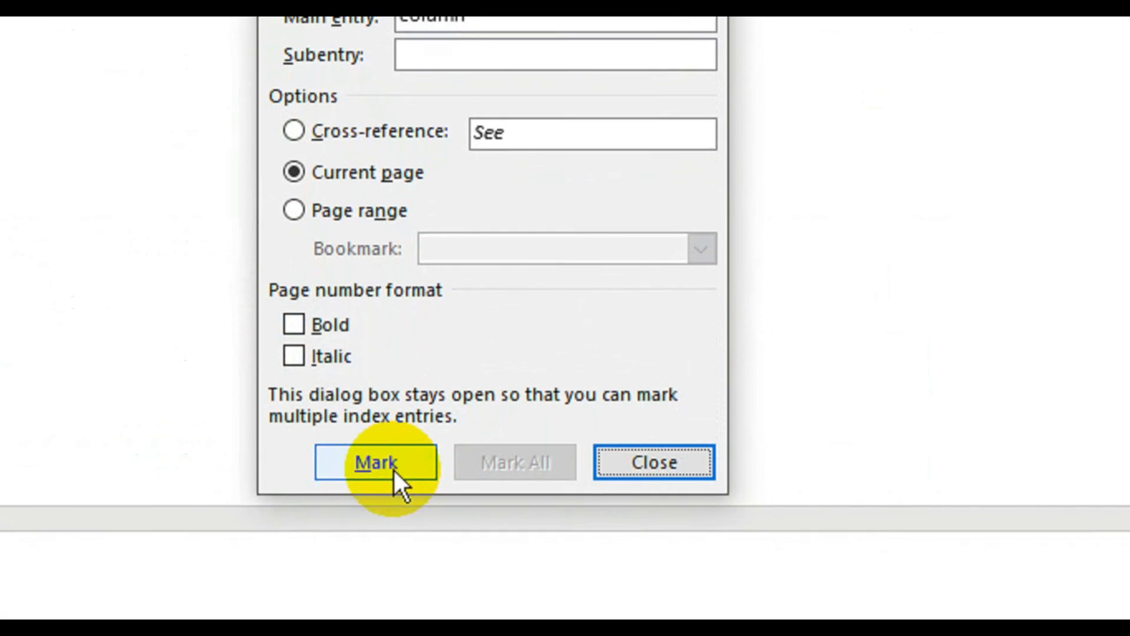
left_click(658, 460)
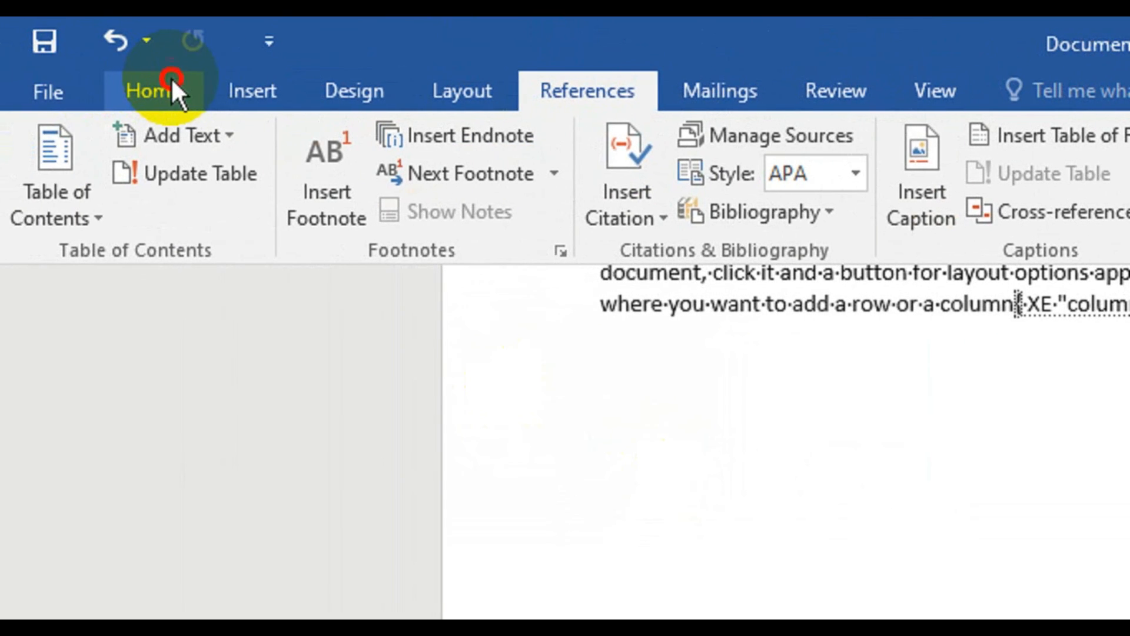
left_click(168, 86)
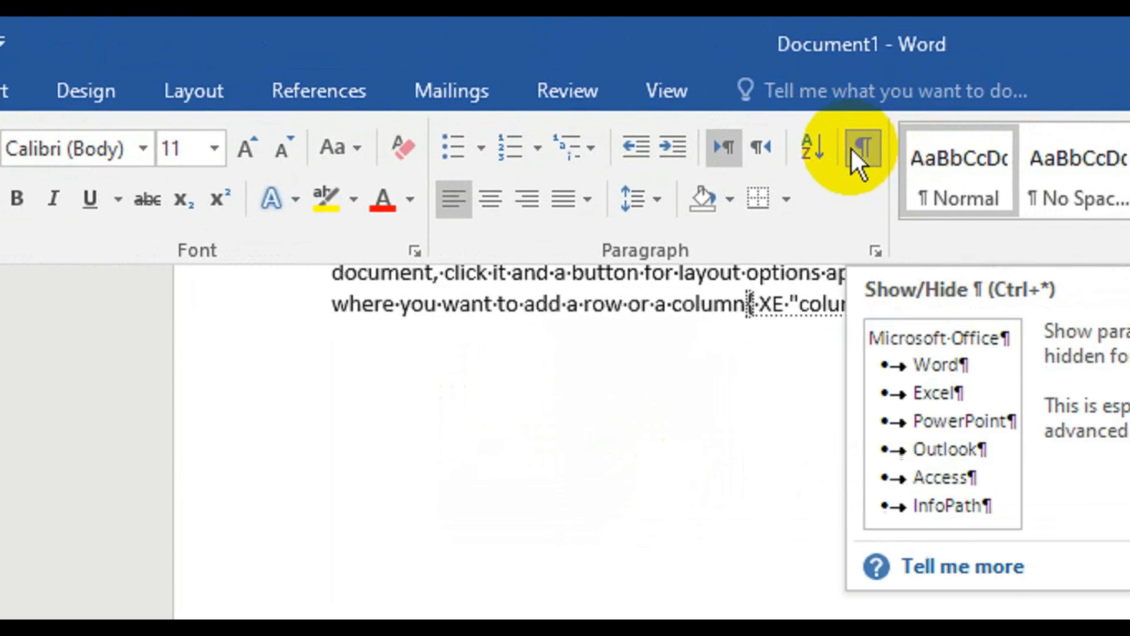
left_click(857, 147)
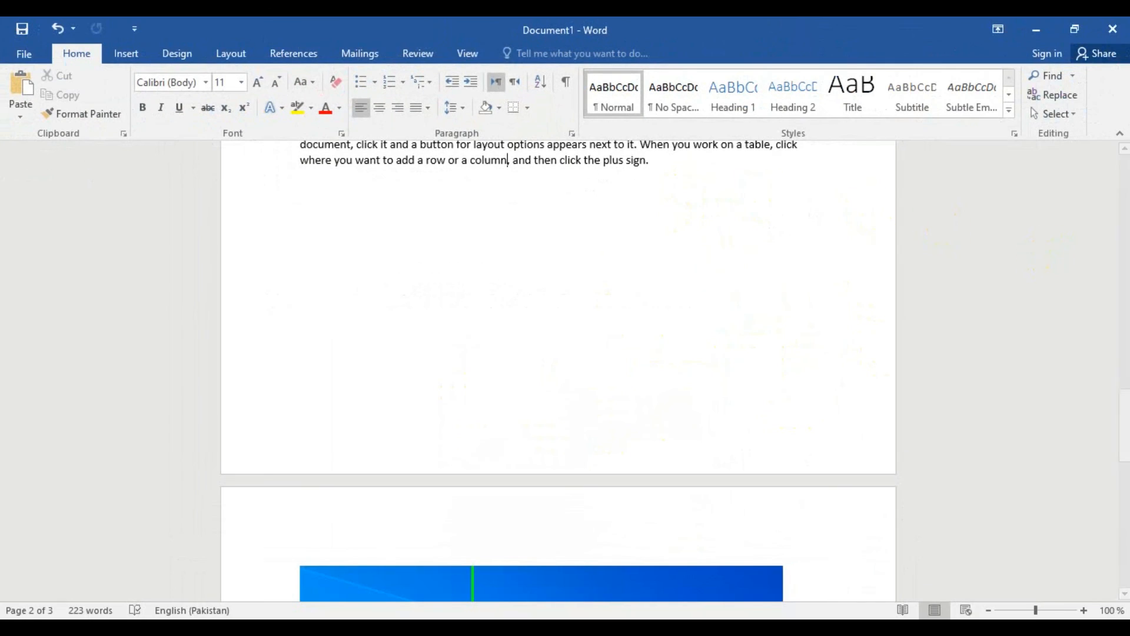
- Insert the indented two-column index again below the "low 1" caption and update it to include the newly marked entry
left_click_drag(1123, 424, 1117, 568)
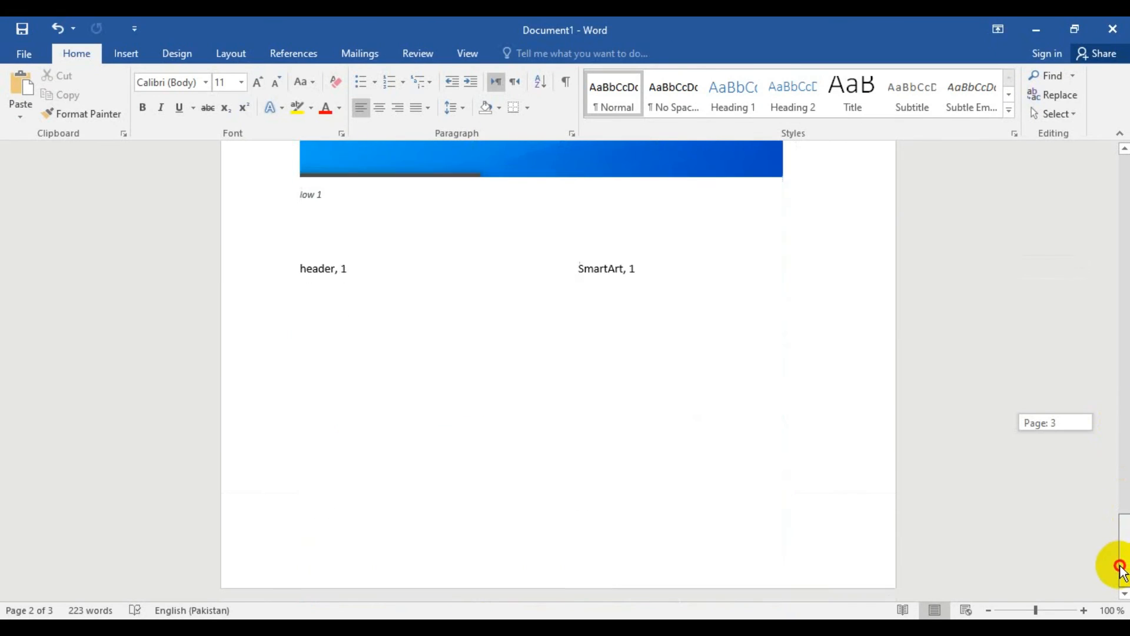
left_click(303, 276)
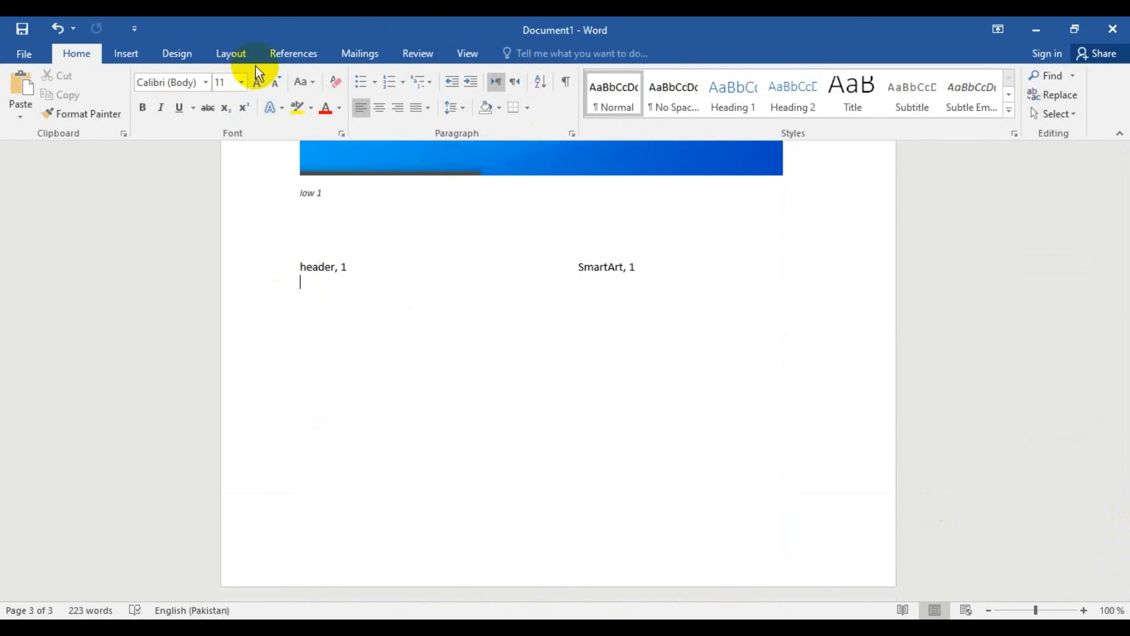
left_click(281, 54)
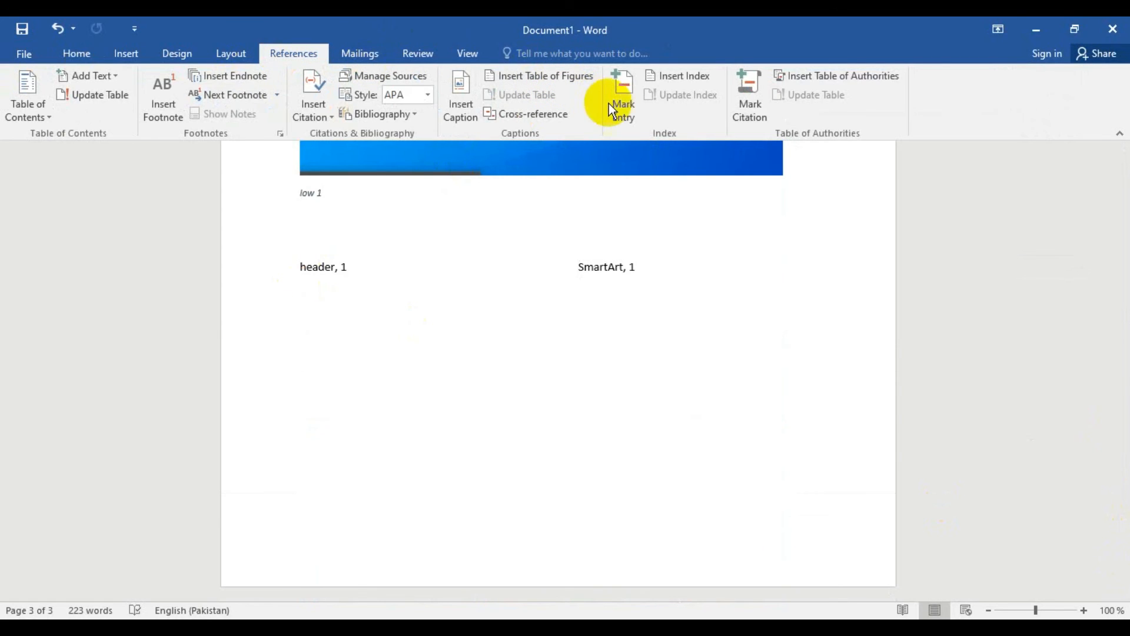
left_click(680, 74)
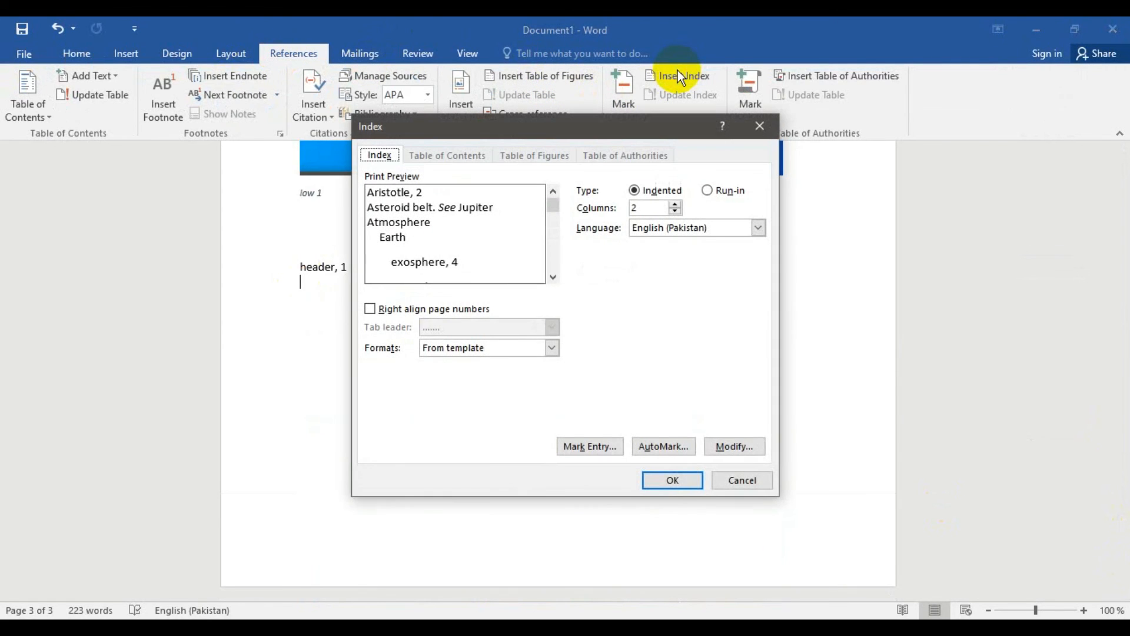
left_click(655, 478)
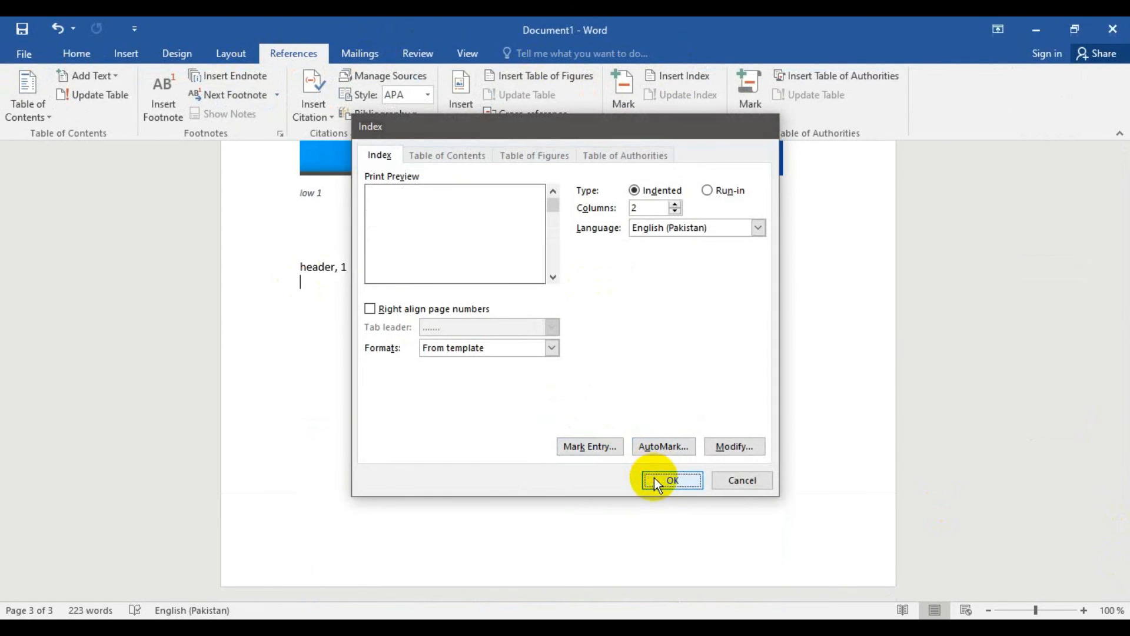
left_click(687, 96)
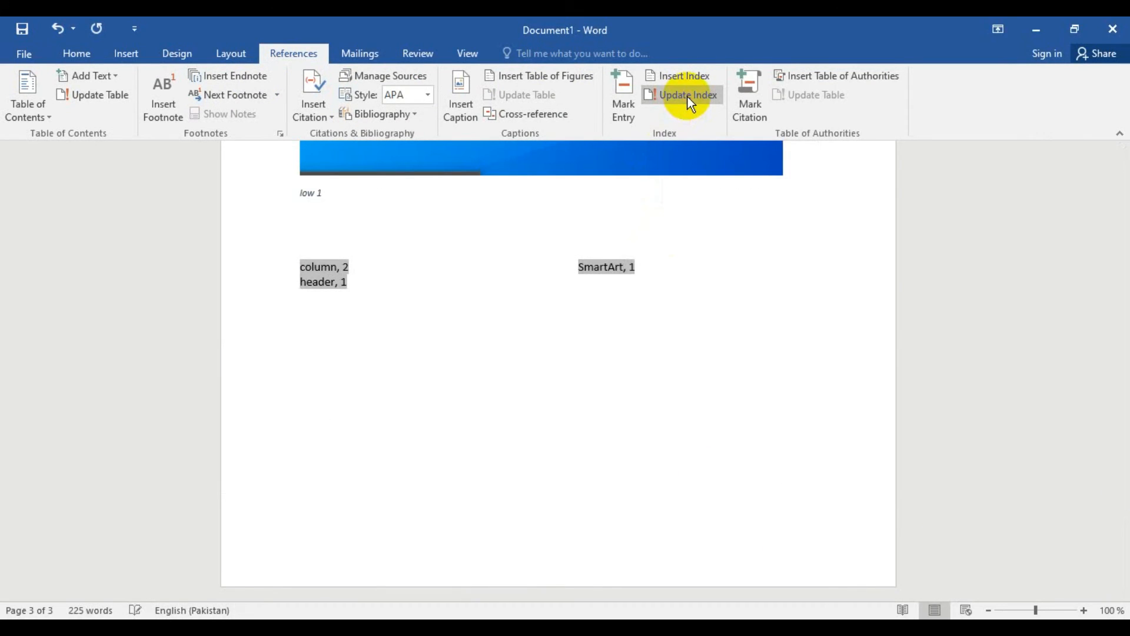
- Add two blank lines below the "low 1high 1" line in the contents block on page 1
left_click(343, 342)
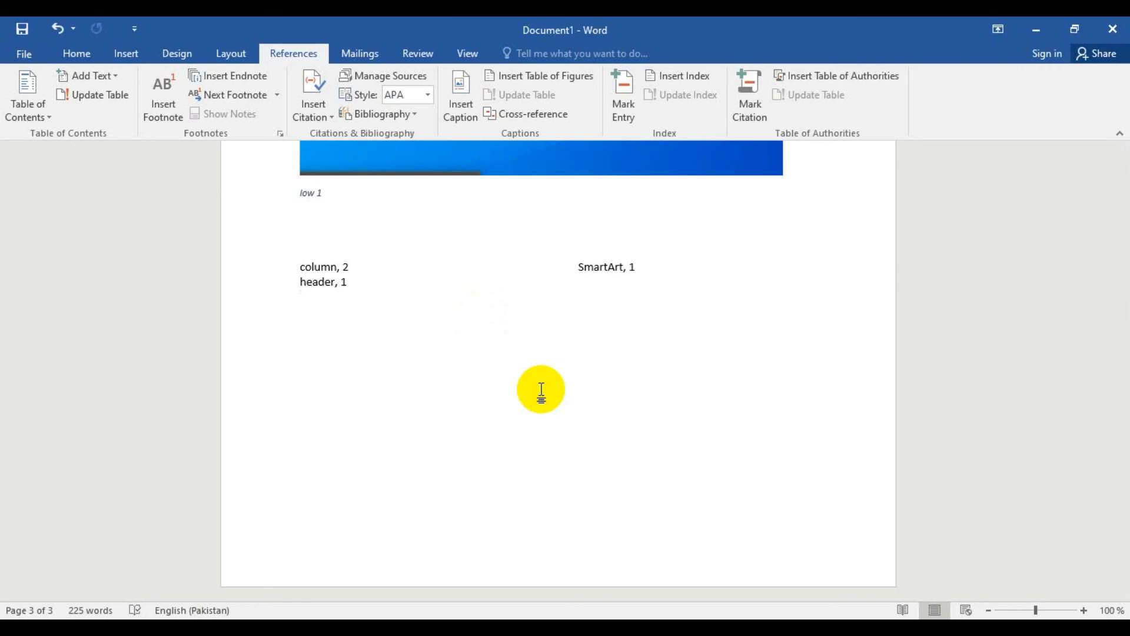
scroll(469, 337, "up", 1)
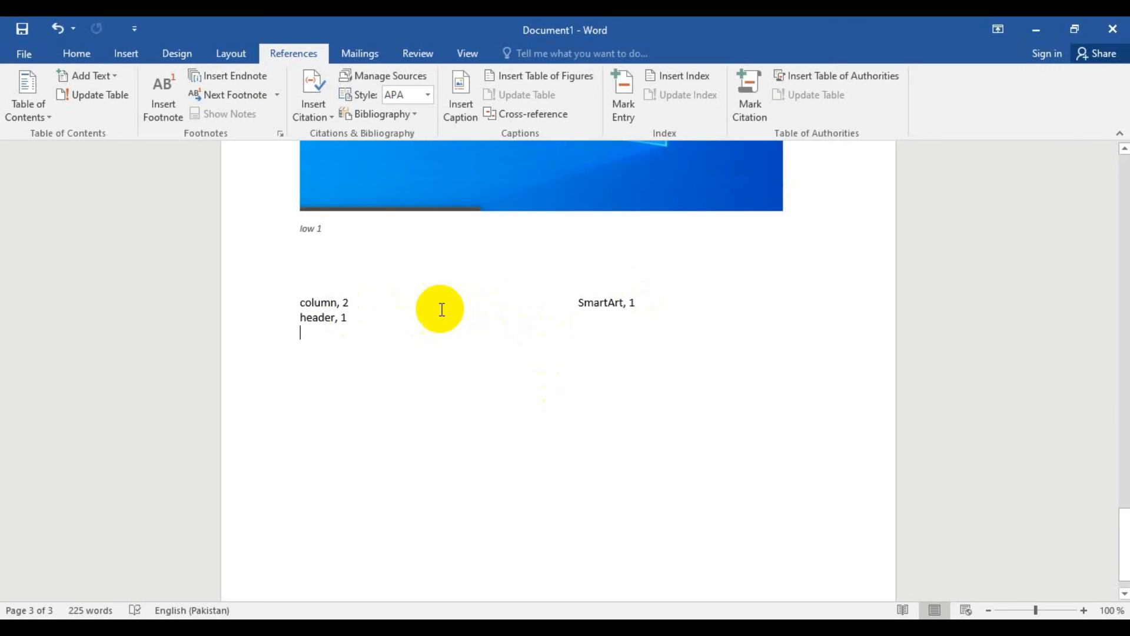
left_click(1121, 223)
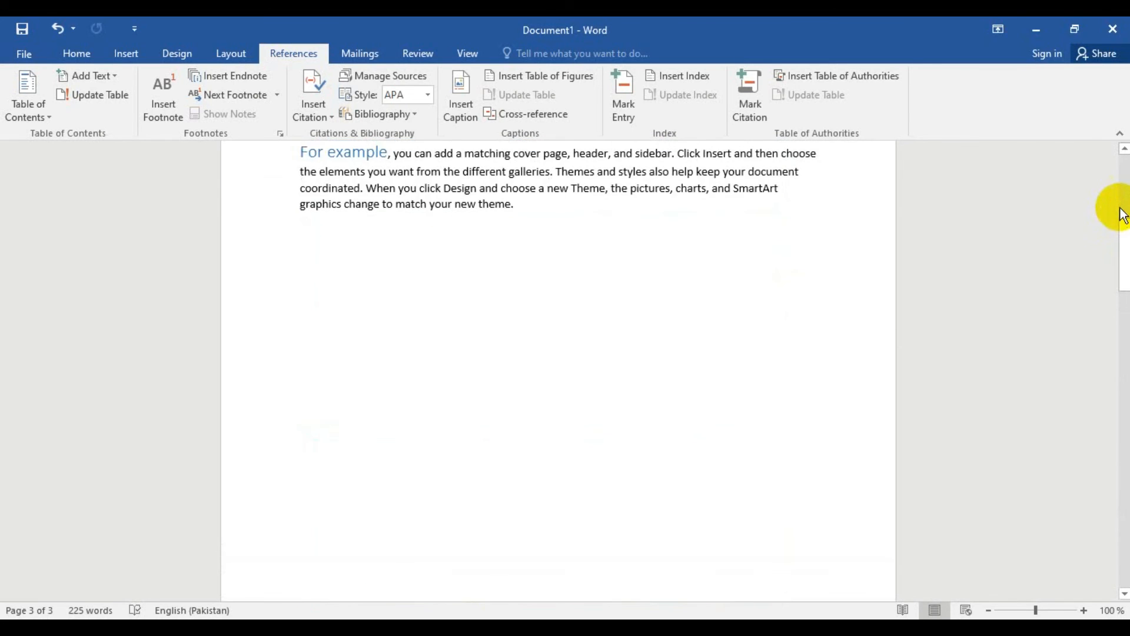
left_click(1124, 176)
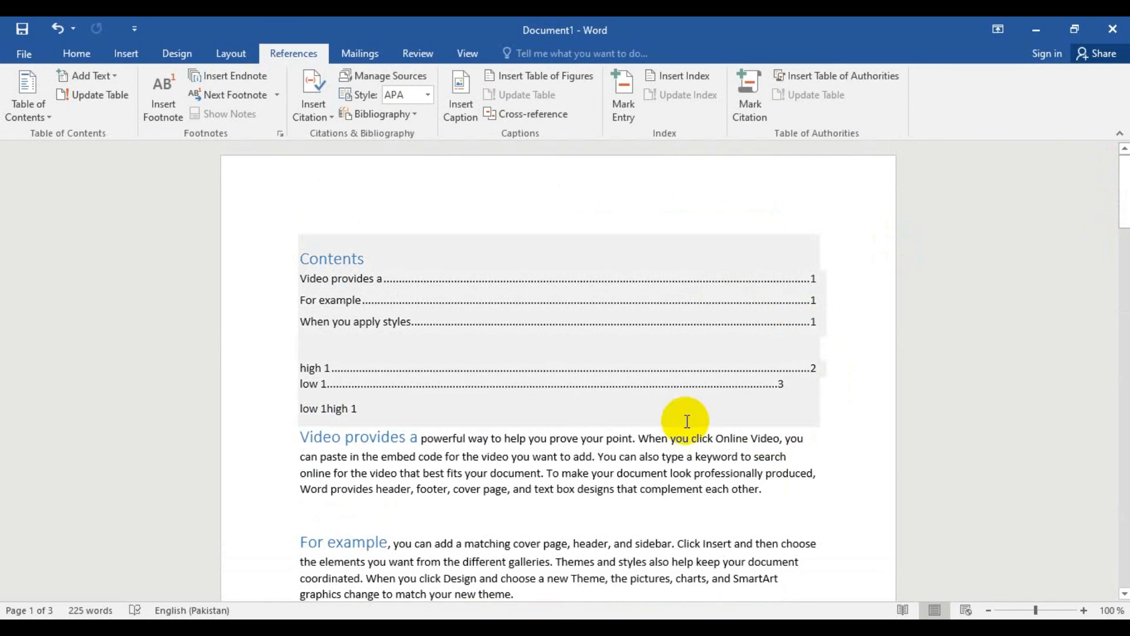
left_click(488, 409)
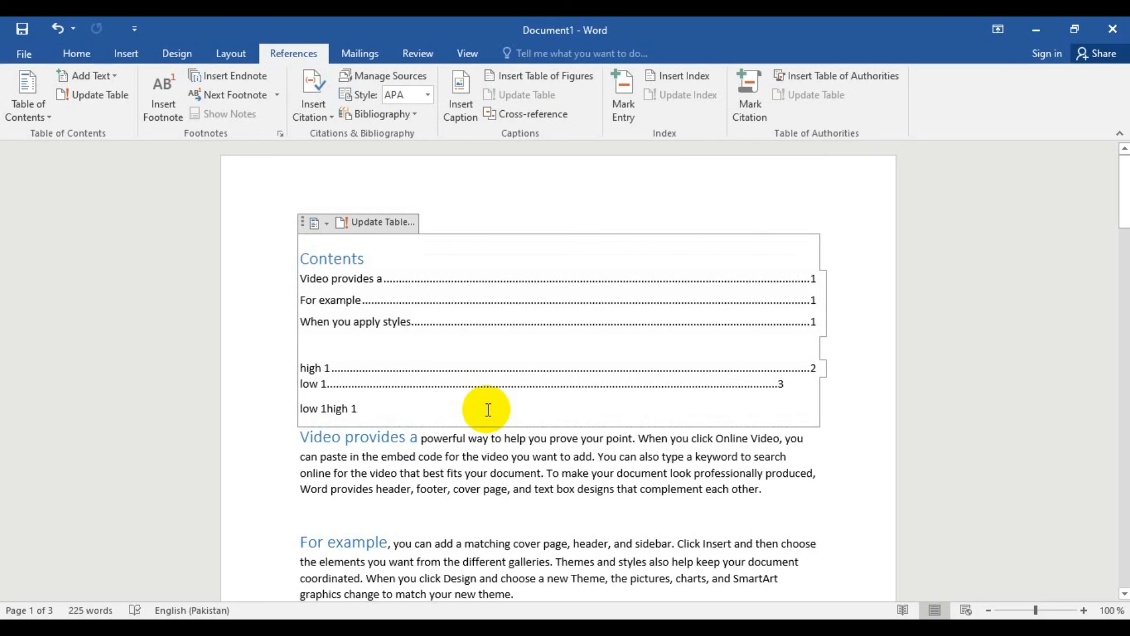
key("Return")
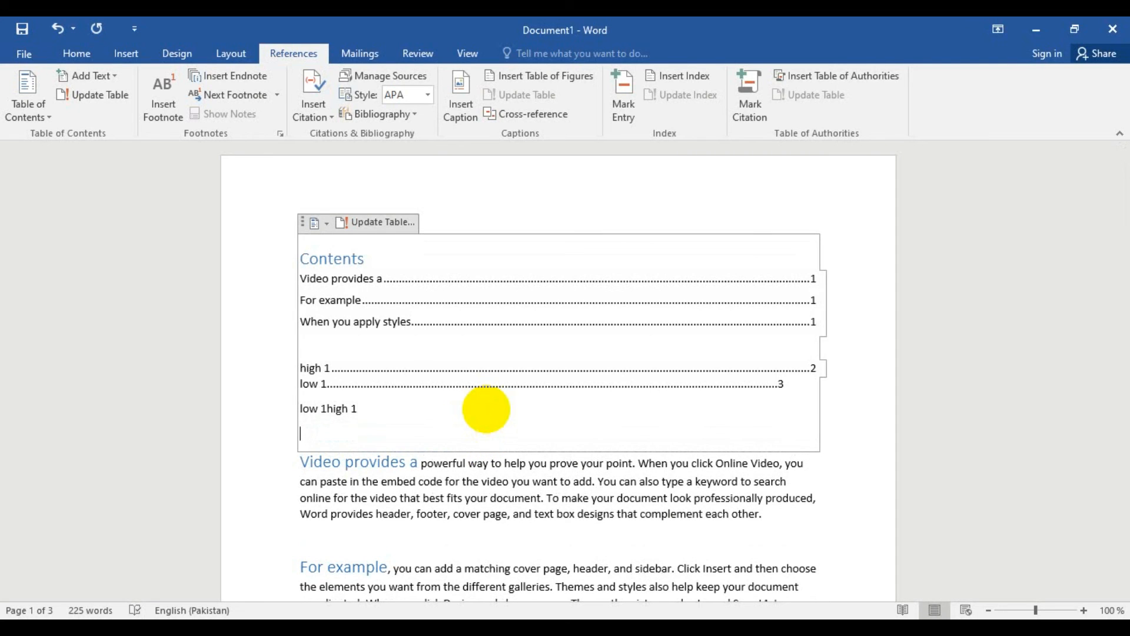
key("Return")
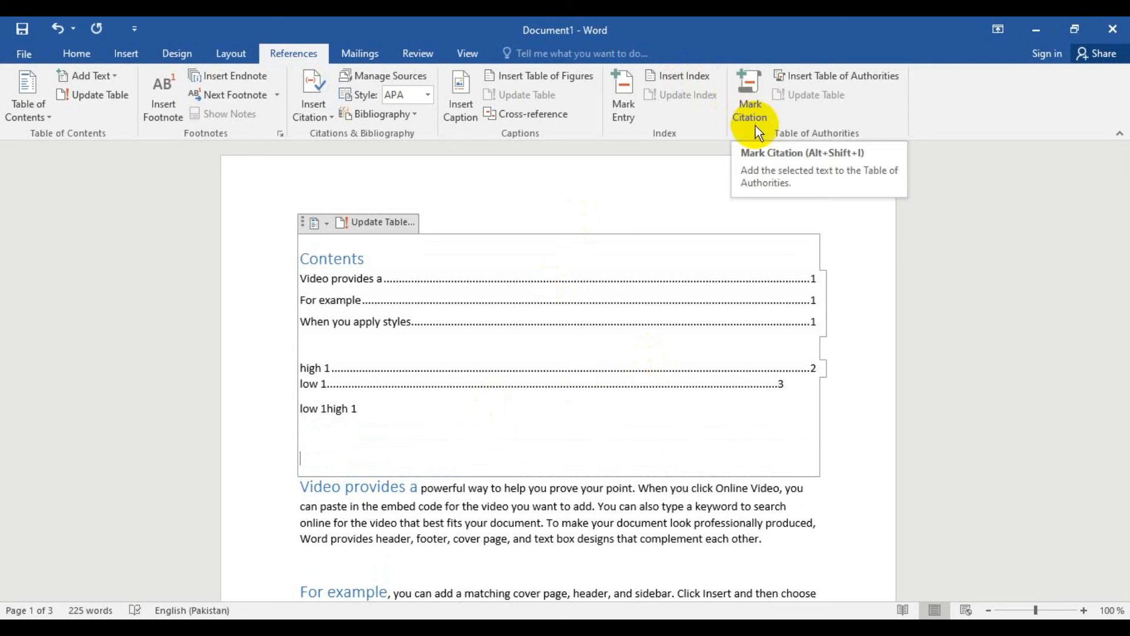
- Mark the word "sidebar" in the "For example" paragraph as a citation in the Cases category
scroll(739, 418, "down", 5)
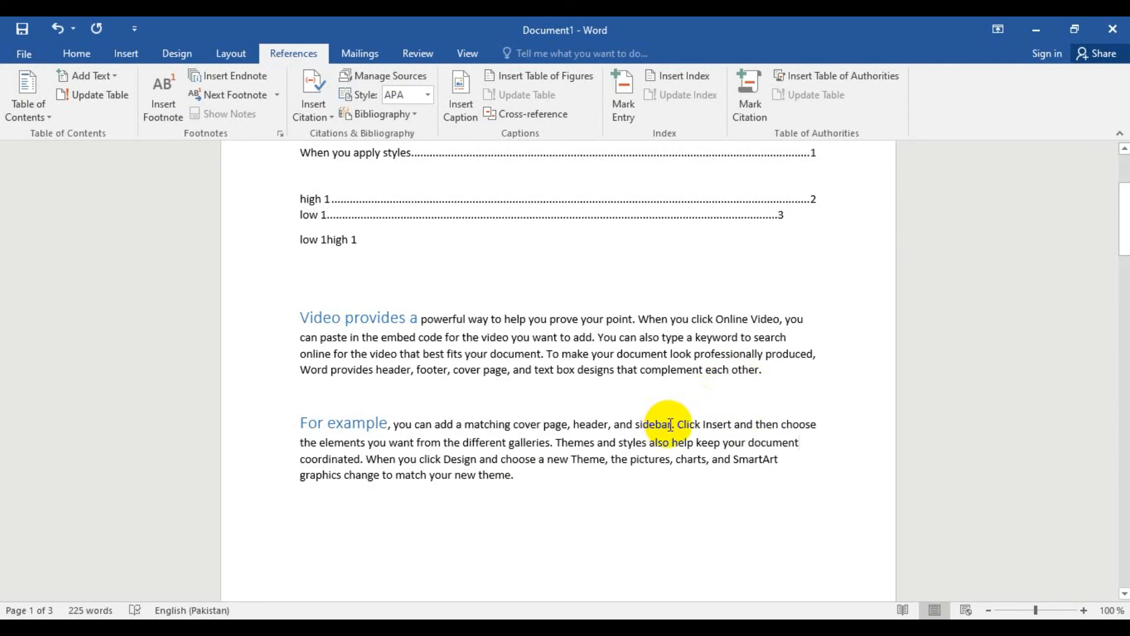
left_click_drag(670, 425, 632, 426)
left_click(742, 115)
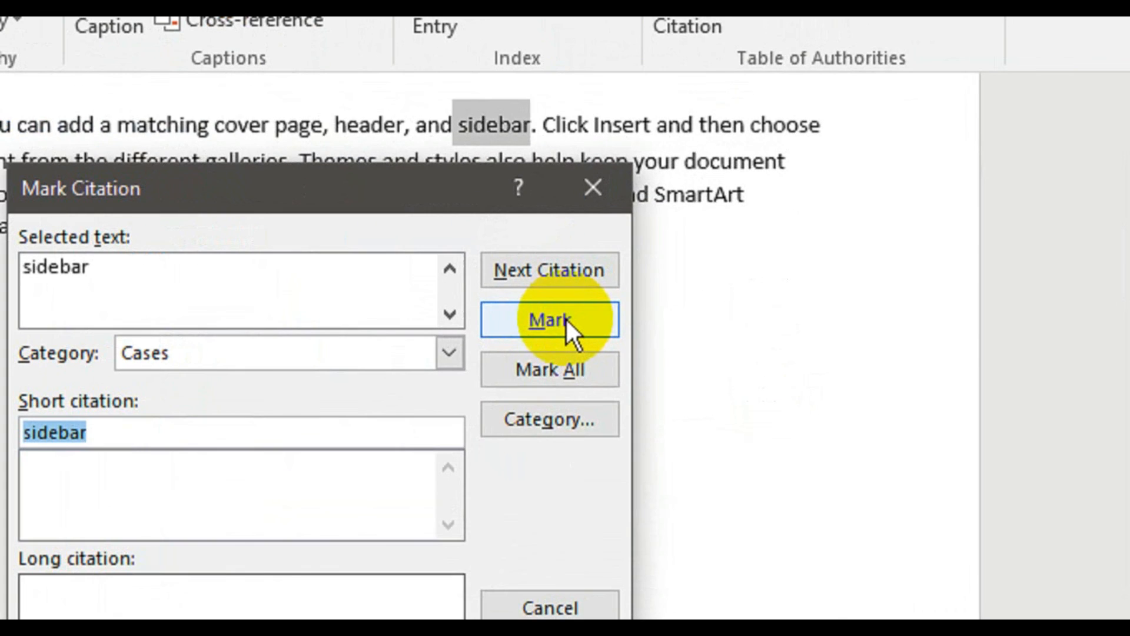
left_click(690, 267)
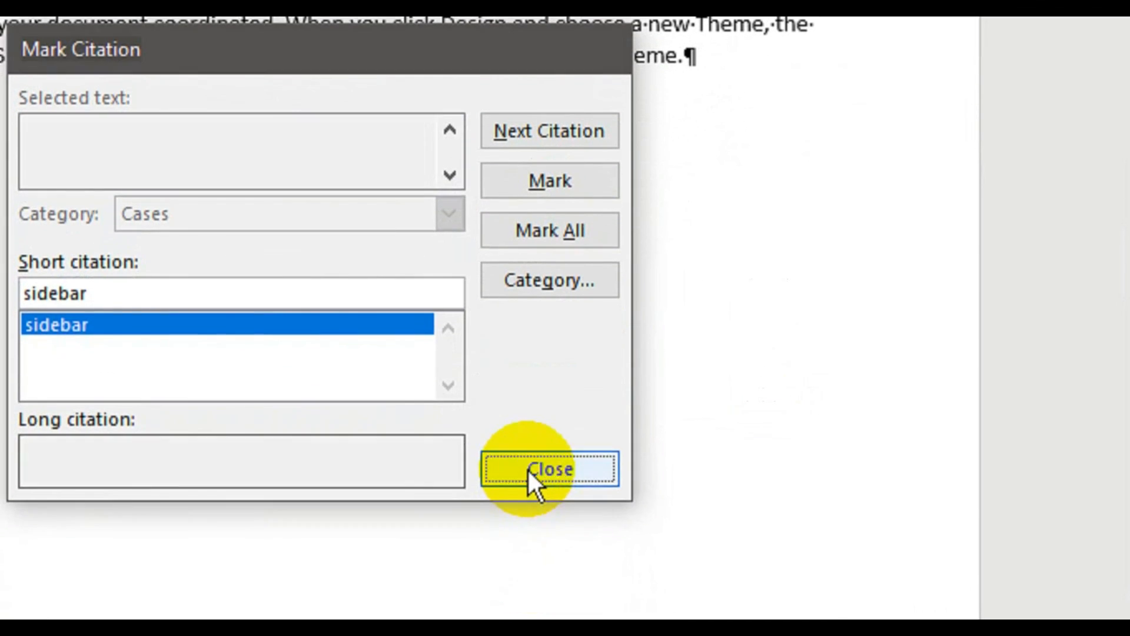
left_click(533, 565)
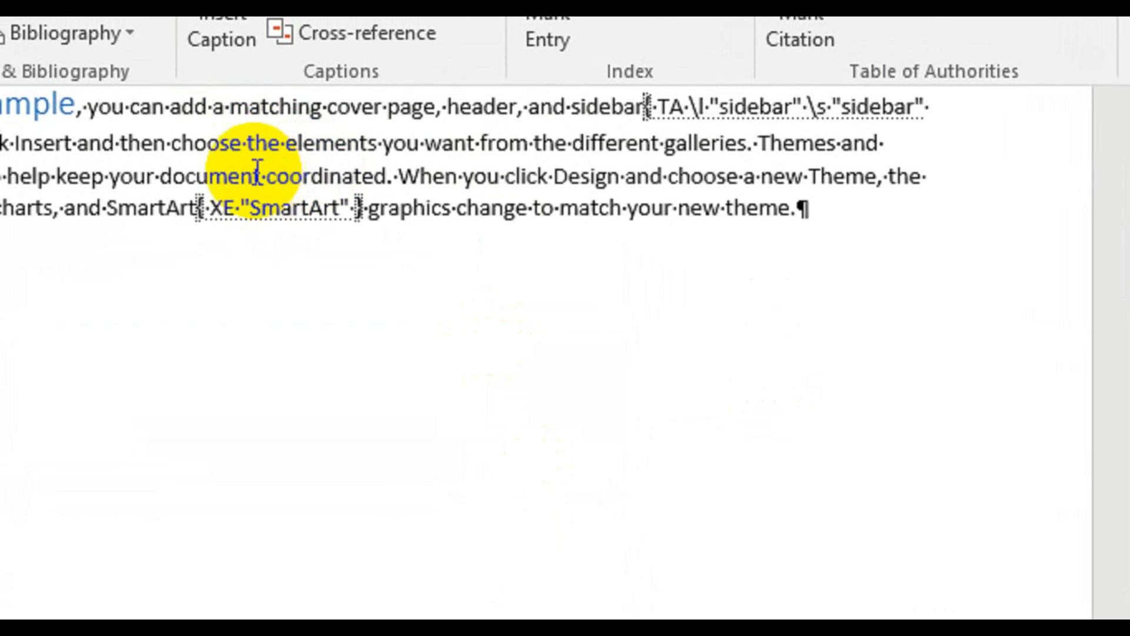
- Mark the word "document" in the "For example" paragraph as a citation in the Cases category
left_click_drag(286, 173, 184, 175)
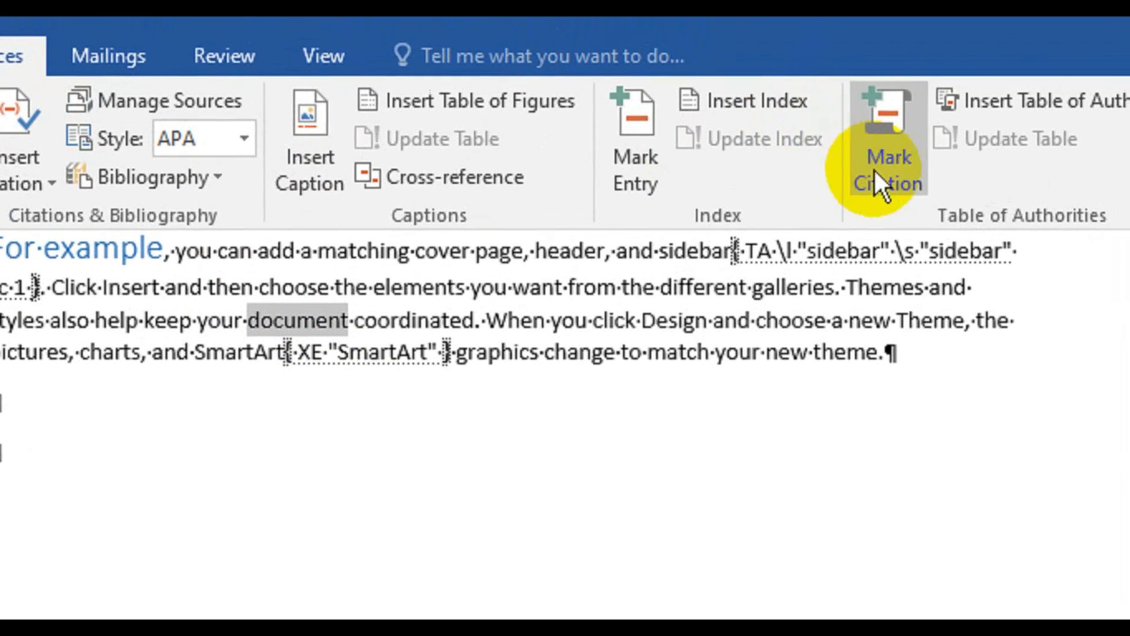
left_click(915, 40)
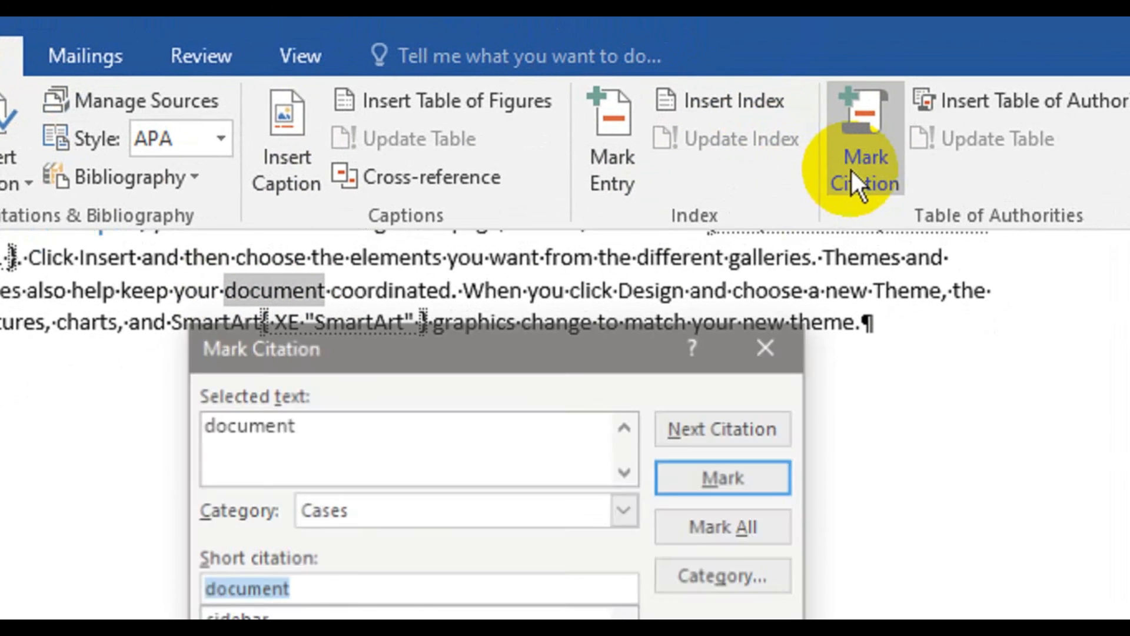
left_click(744, 476)
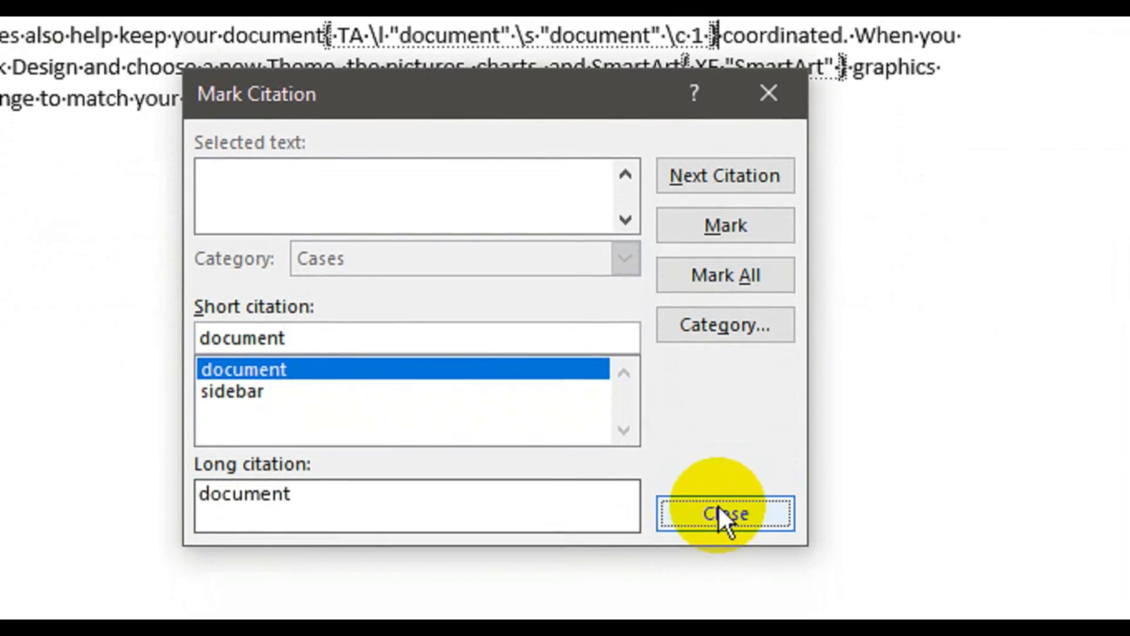
left_click(725, 595)
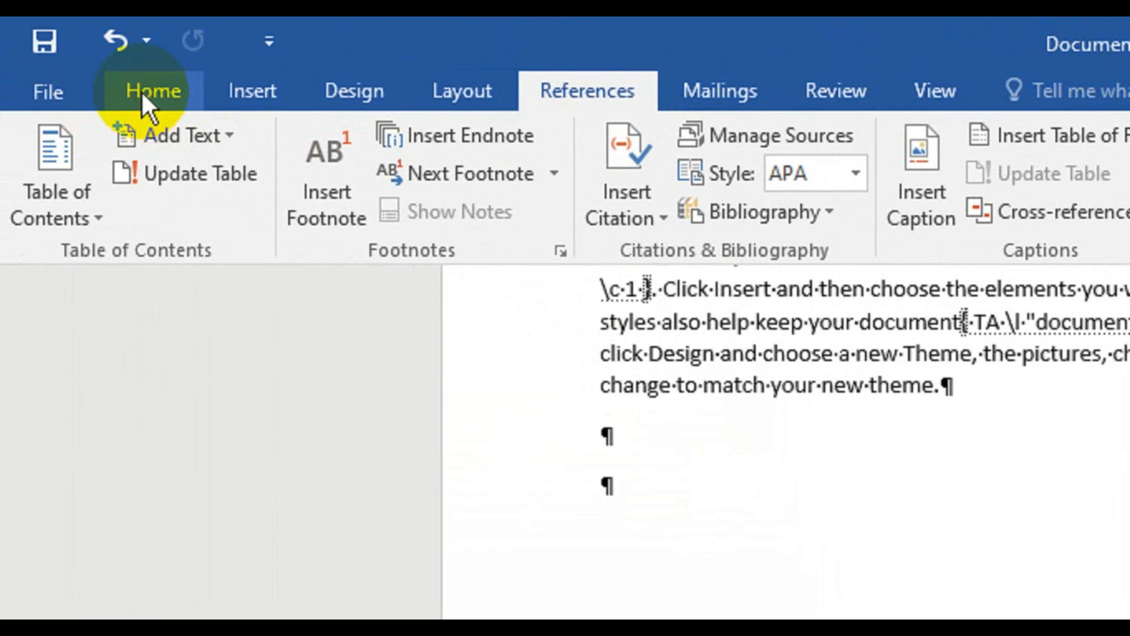
- Hide the formatting marks and insert a template-format table of authorities with dotted tab leaders below the "low 1high 1" line
left_click(146, 94)
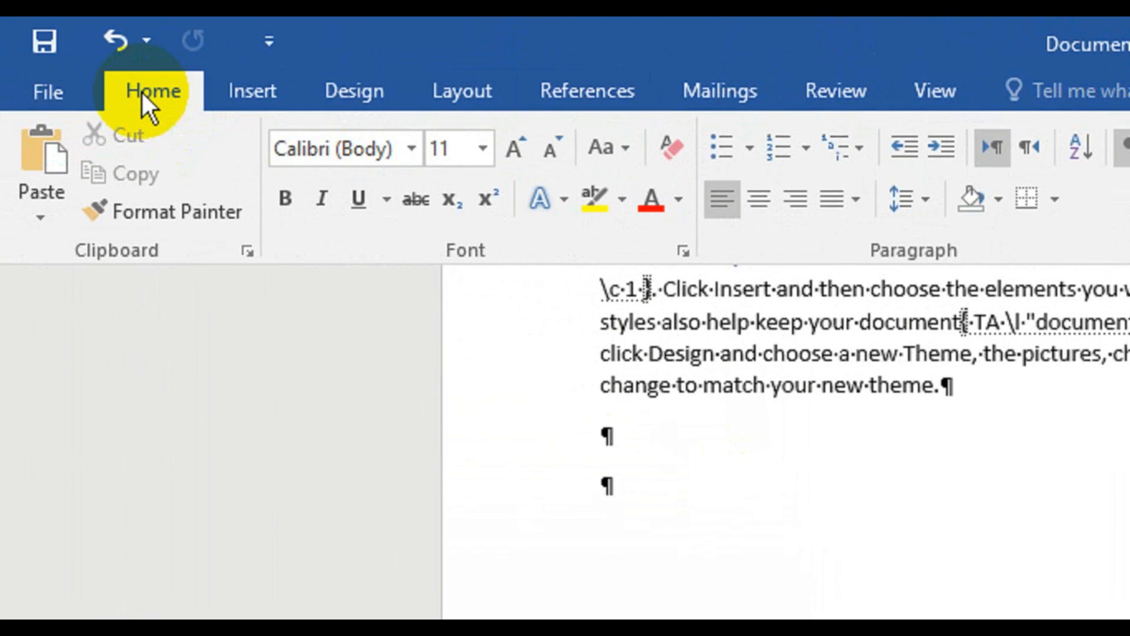
left_click(1127, 147)
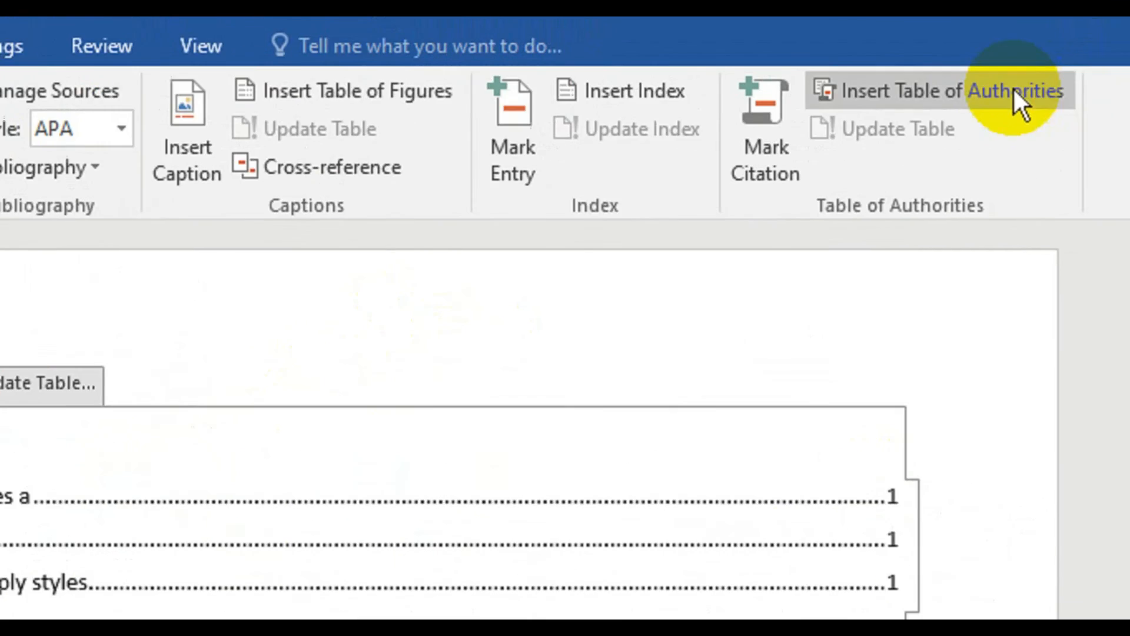
left_click(942, 91)
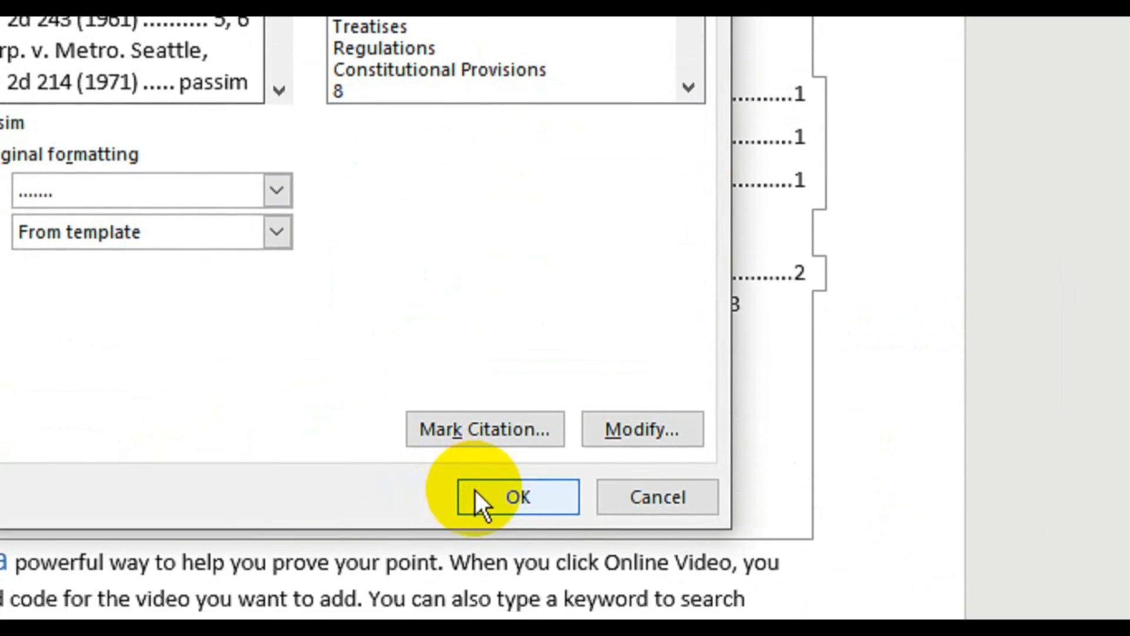
left_click(475, 495)
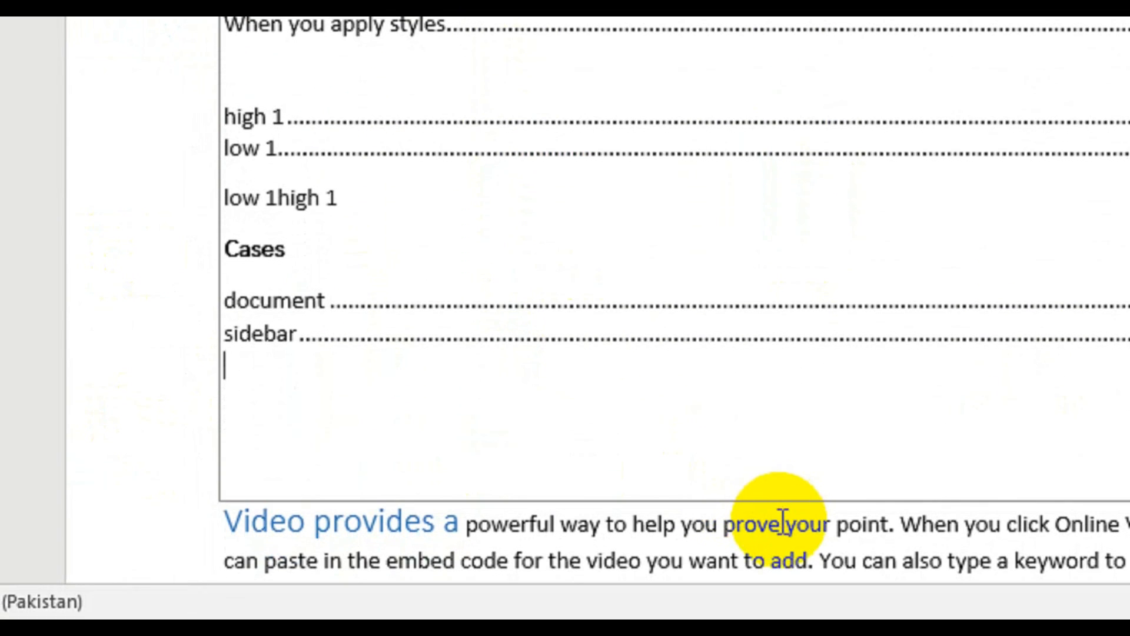
- Mark the word "prove" in the "Video provides a" paragraph as a Cases citation and hide the formatting marks
left_click_drag(783, 520, 736, 527)
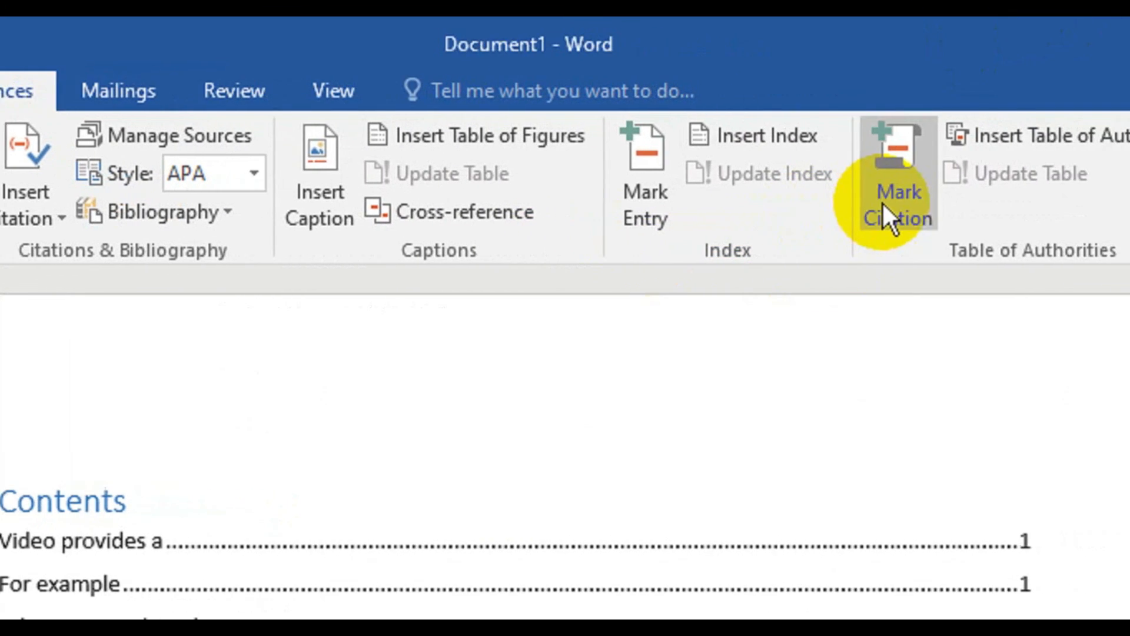
left_click(883, 209)
left_click(750, 514)
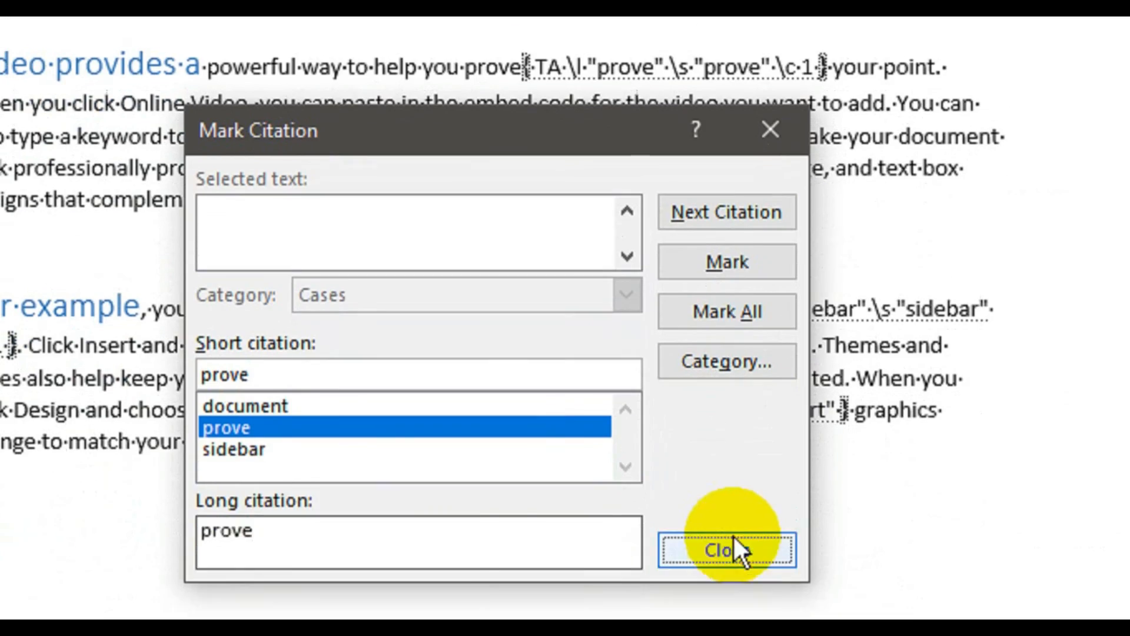
left_click(729, 493)
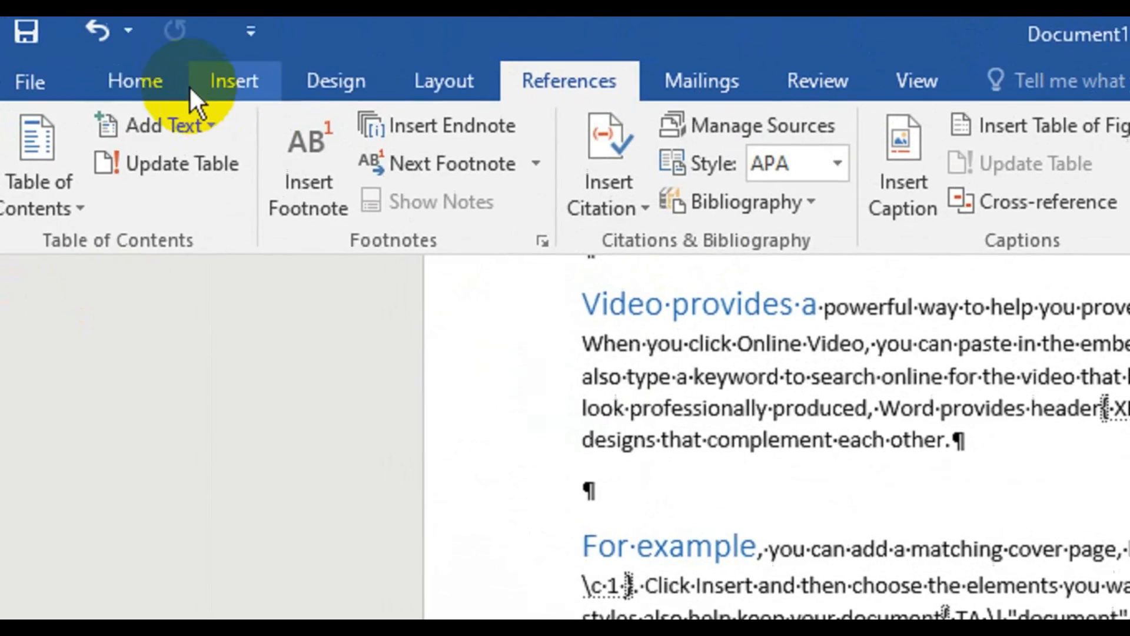
left_click(160, 94)
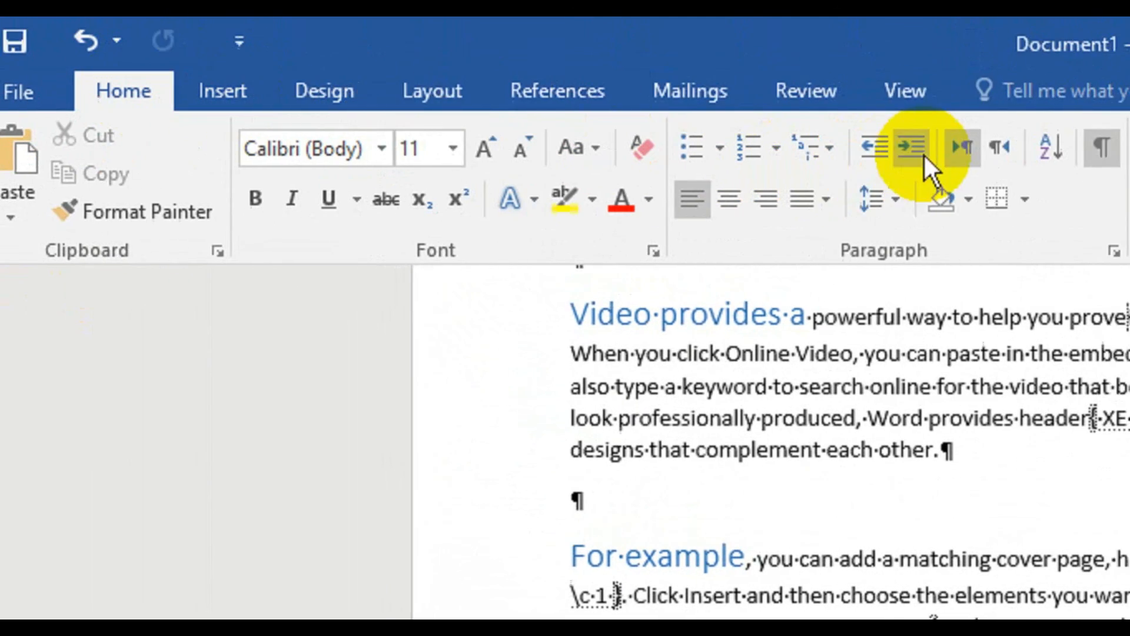
left_click(954, 146)
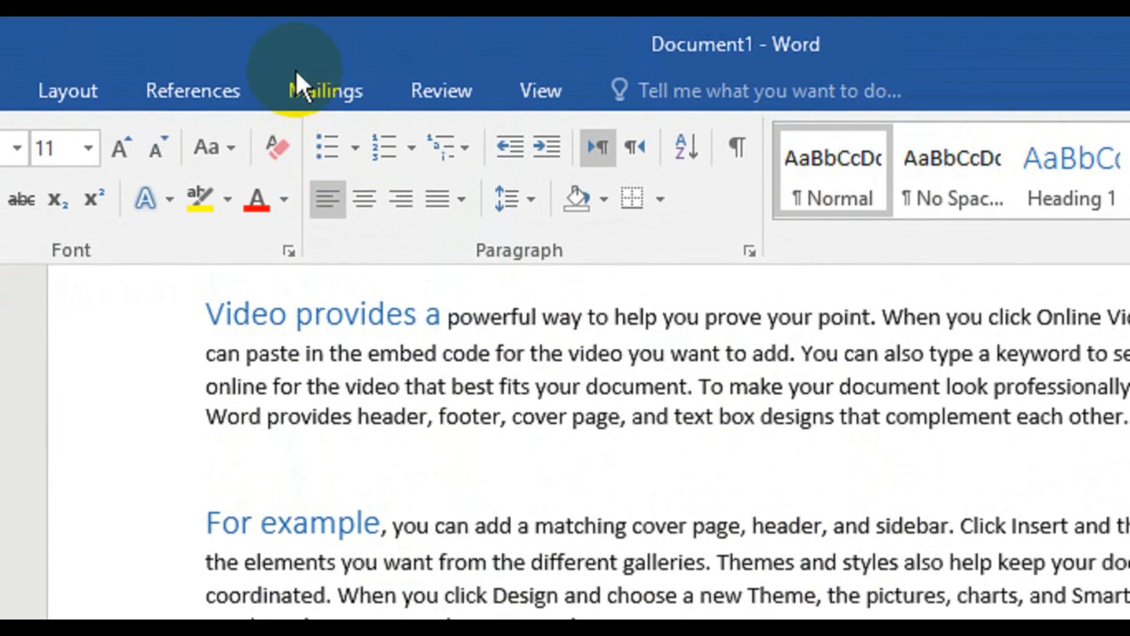
left_click(178, 90)
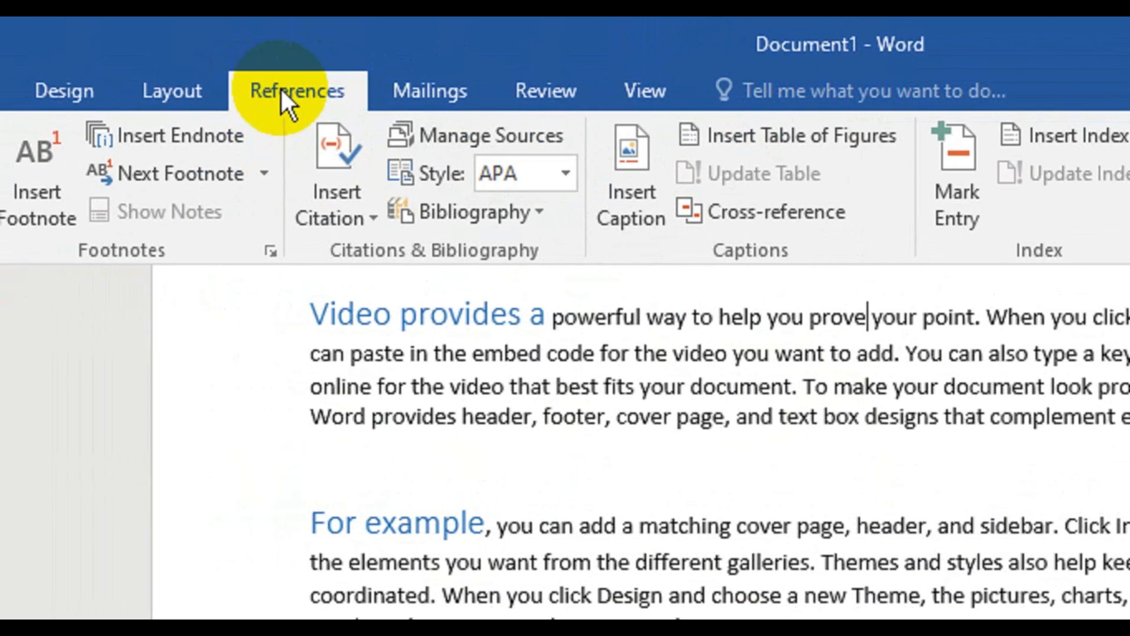